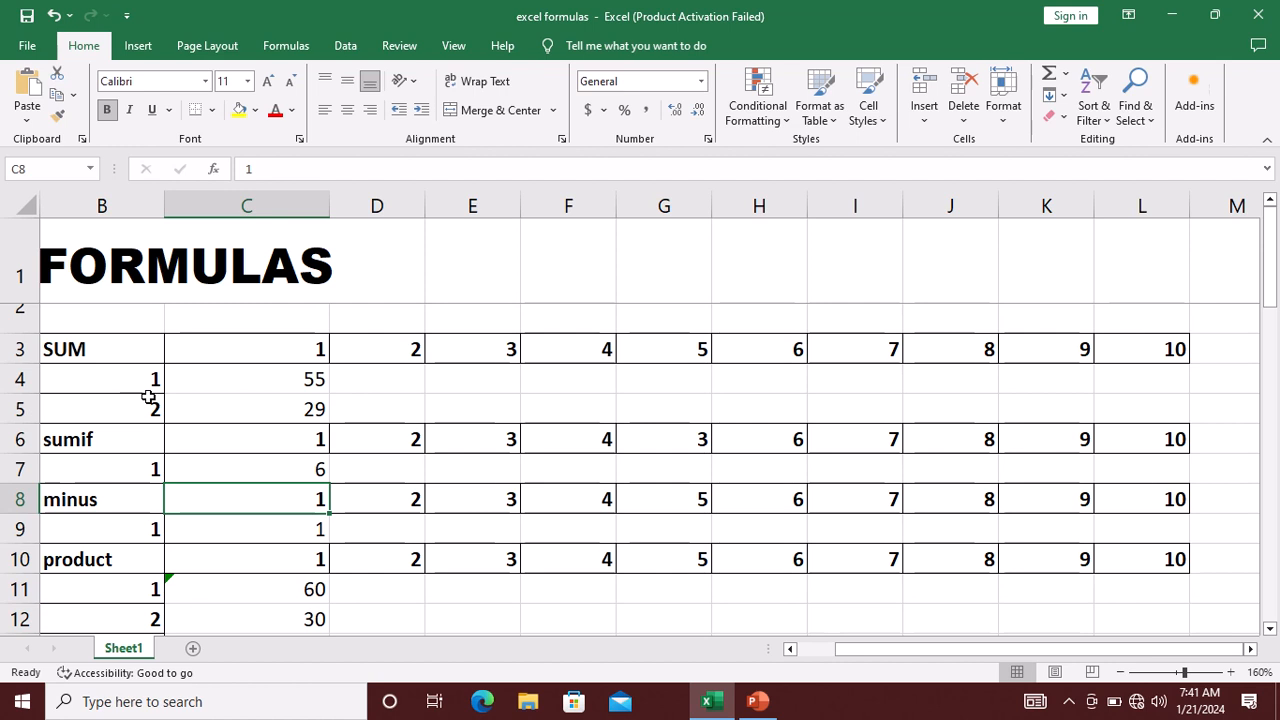
- Open the SUM formulas in cells C4 and C5 in turn to inspect which row 3 cells they reference
left_click(231, 379)
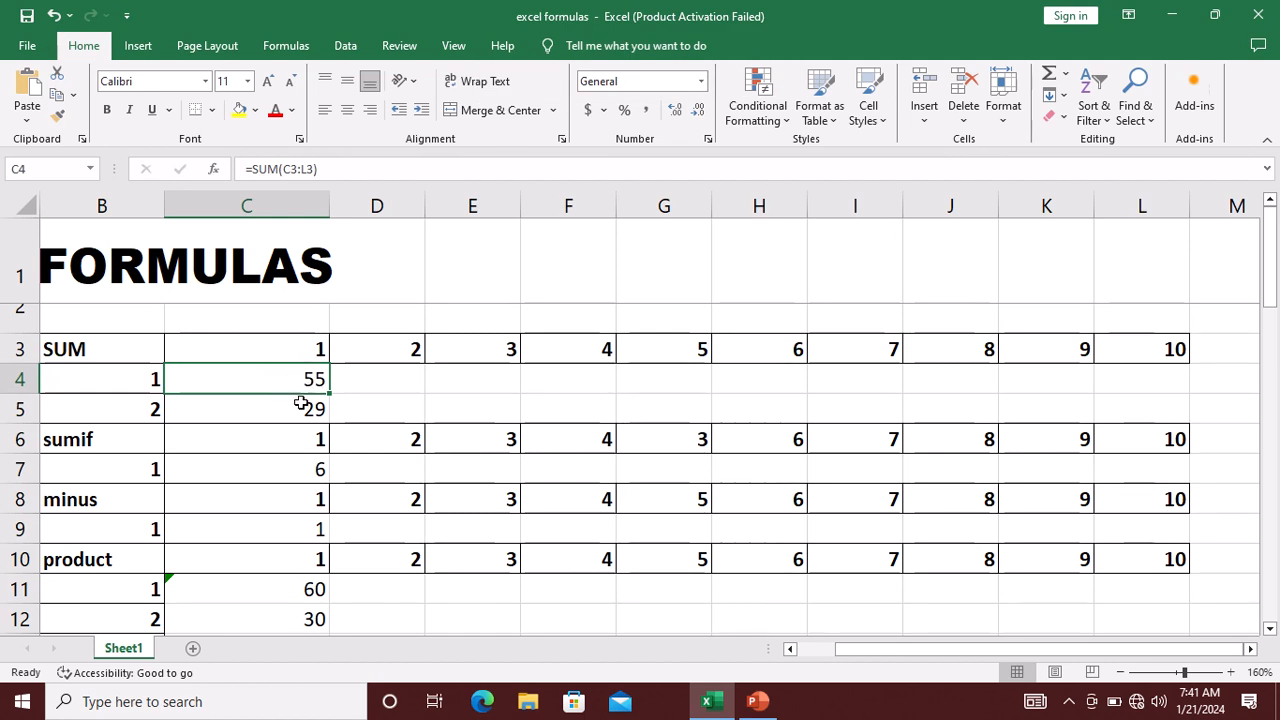
key("F2")
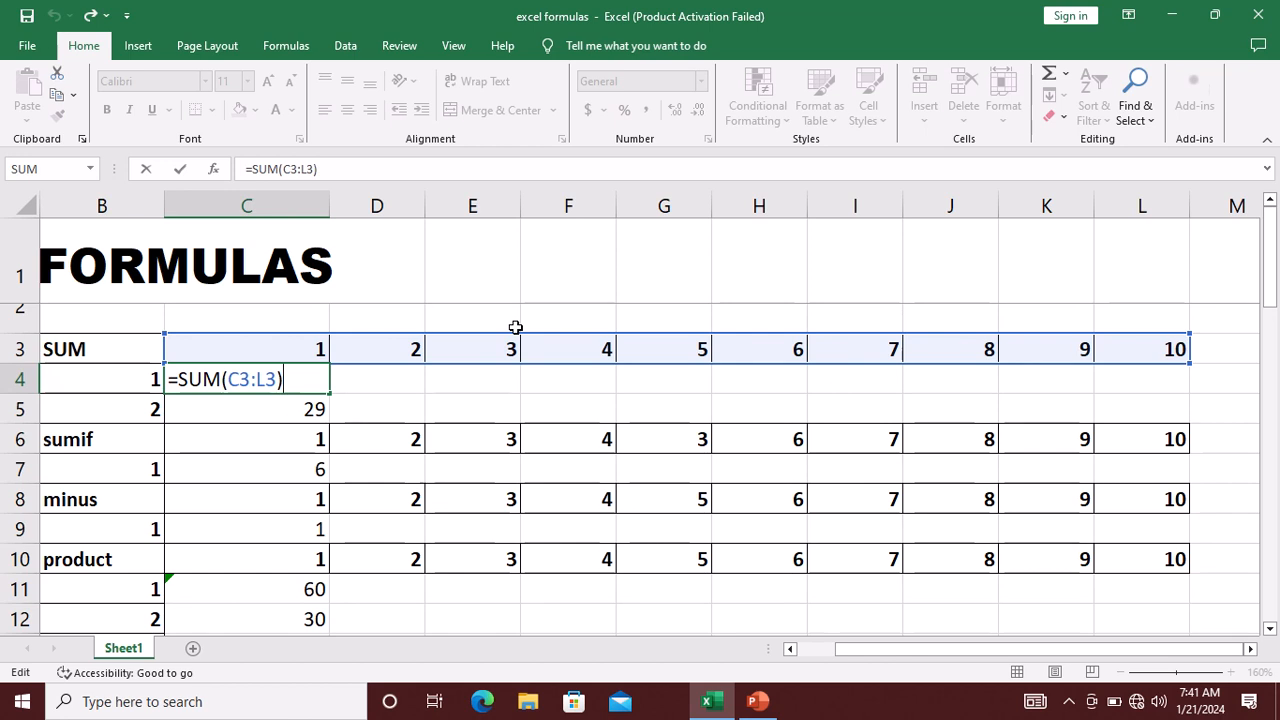
key("Return")
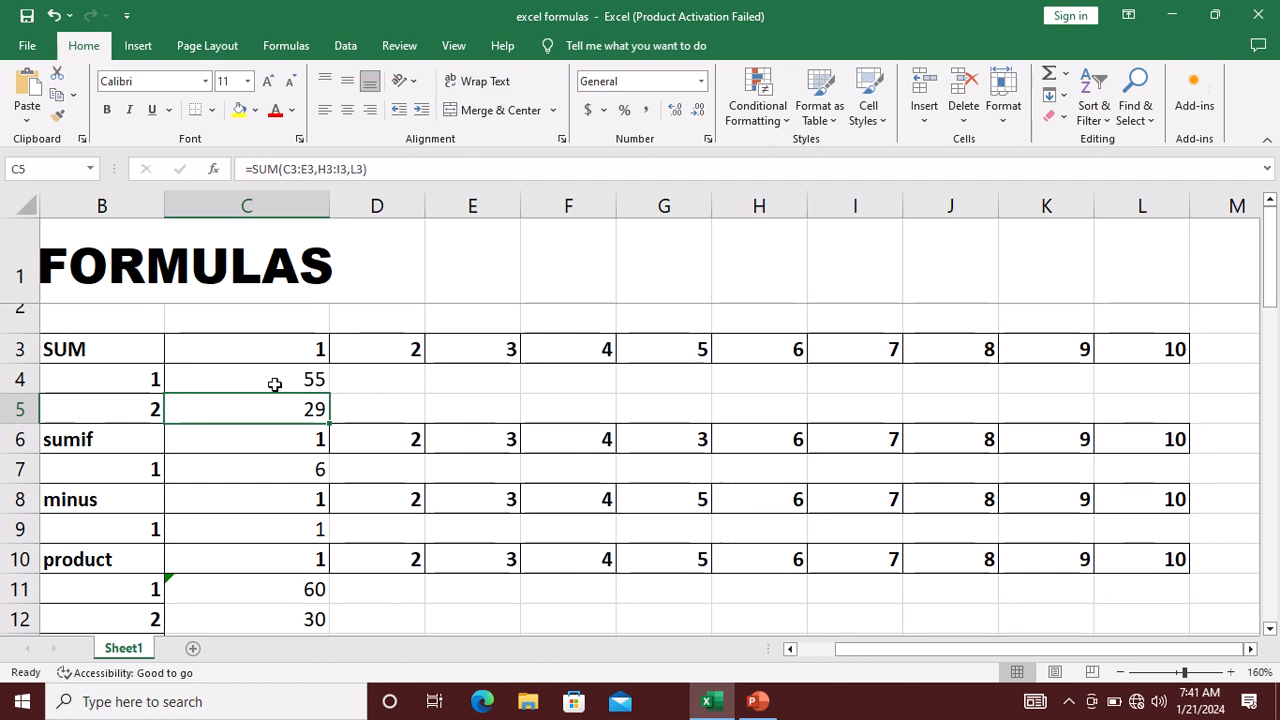
key("F2")
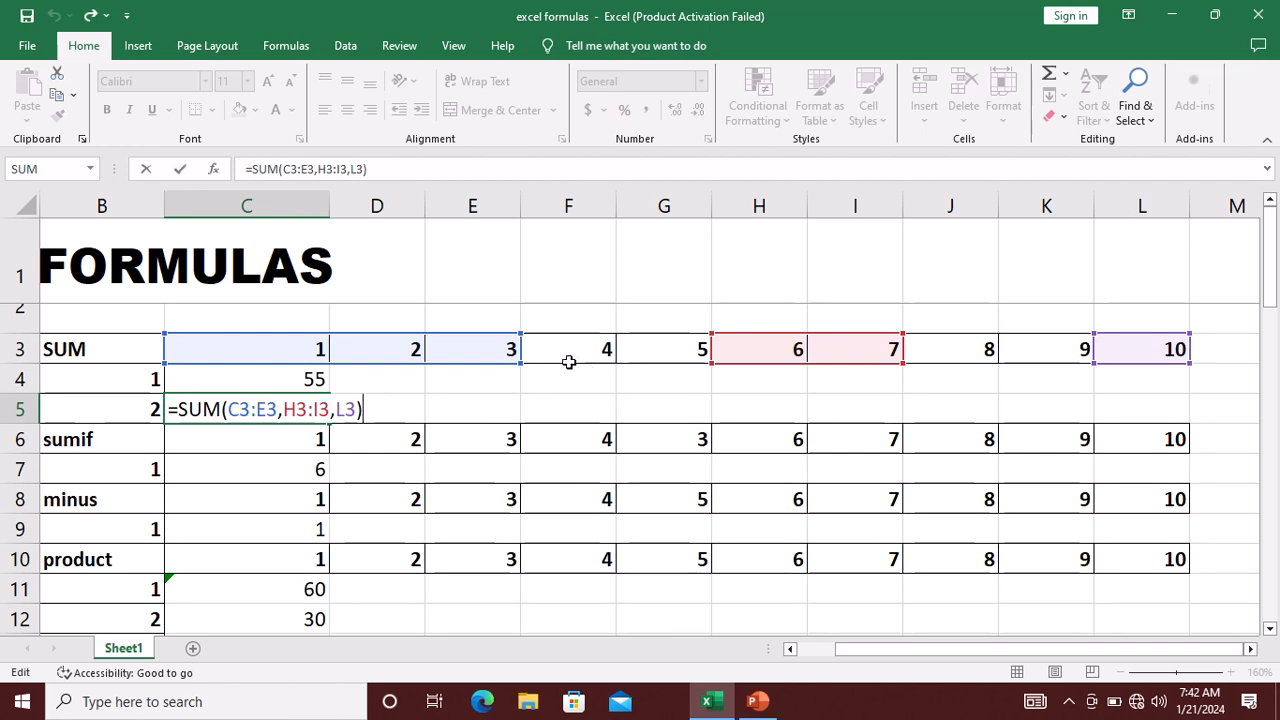
key("Return")
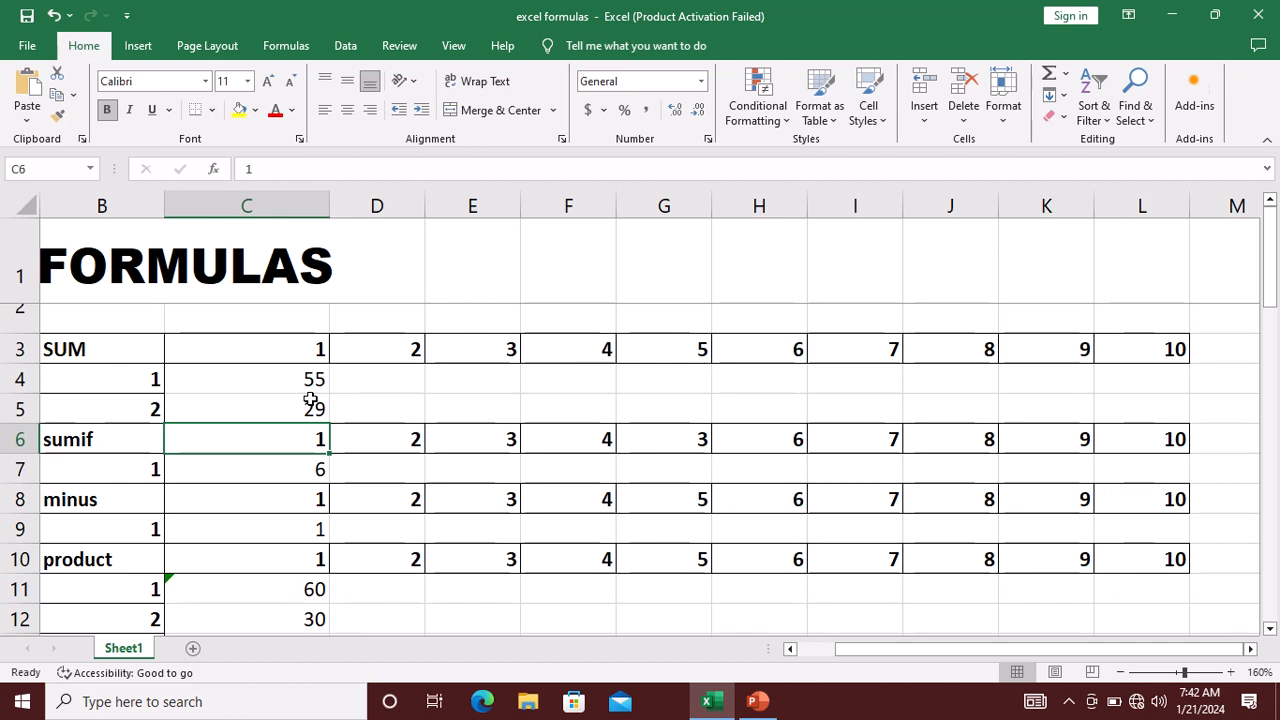
- Open the SUMIF formula in cell C7 to inspect its range and criterion
left_click(268, 467)
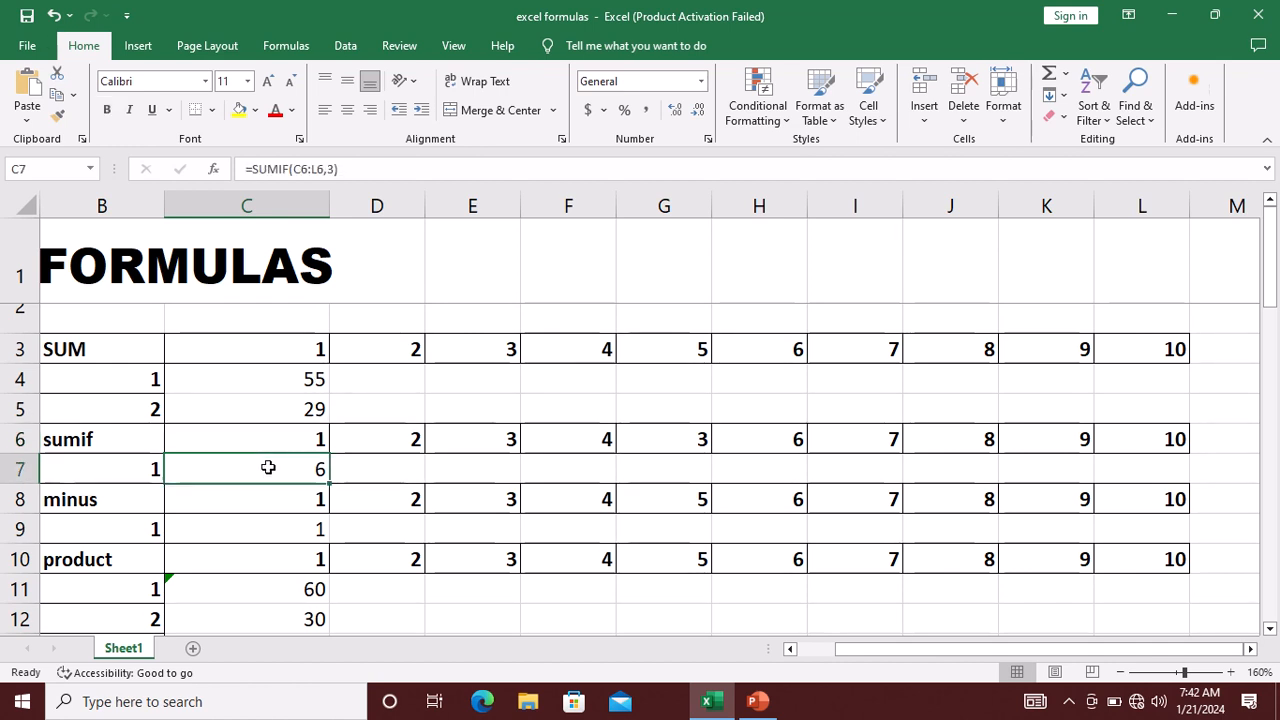
key("F2")
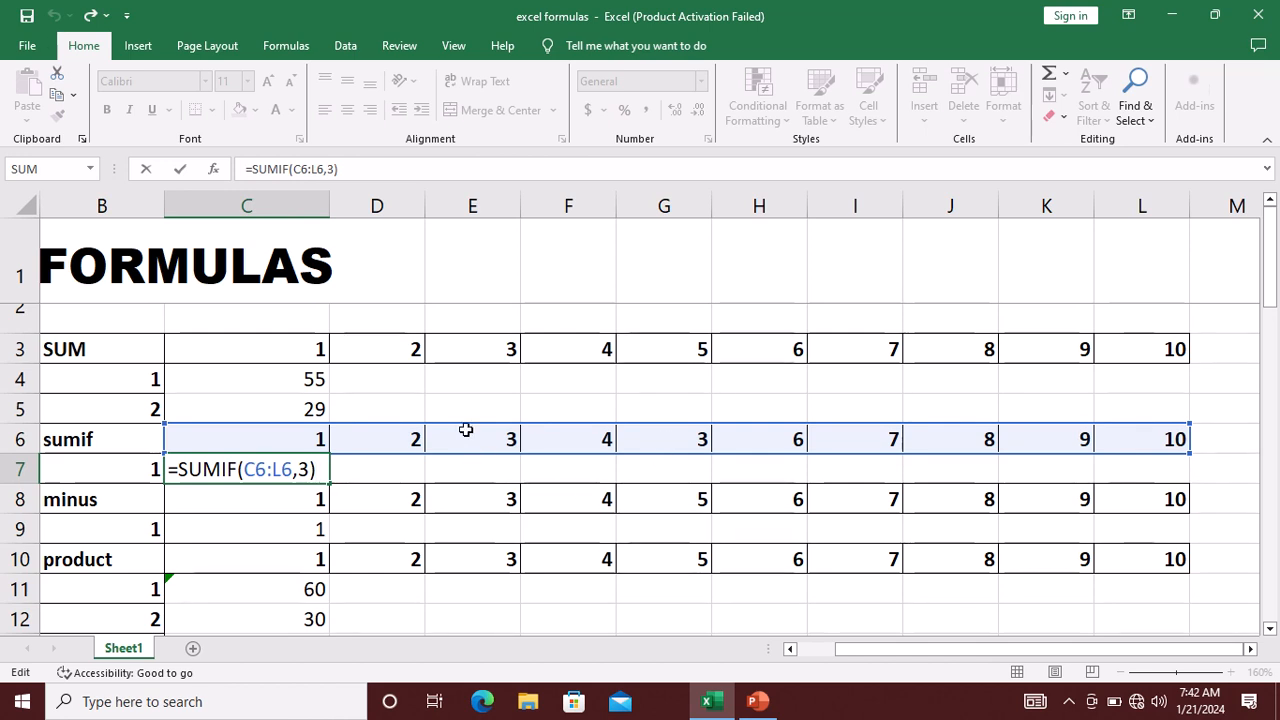
key("Return")
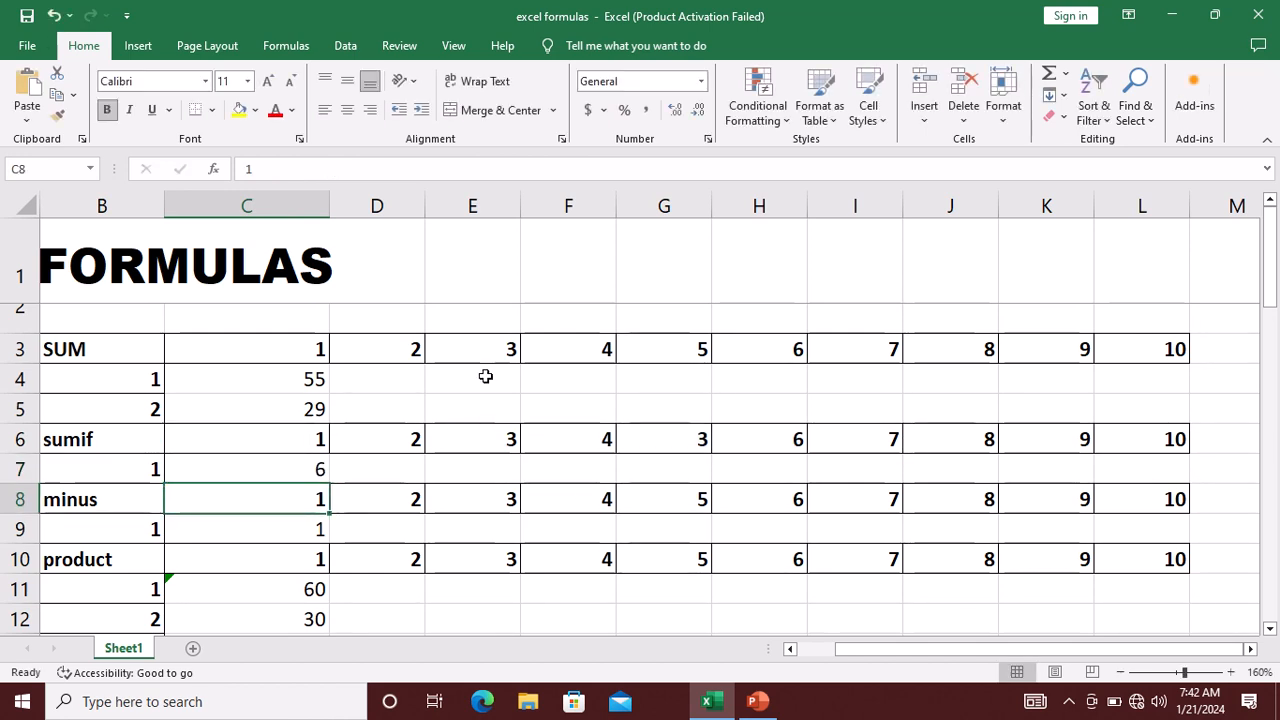
- Open the subtraction formula in cell C9 to inspect which row 8 cells it references
double_click(297, 531)
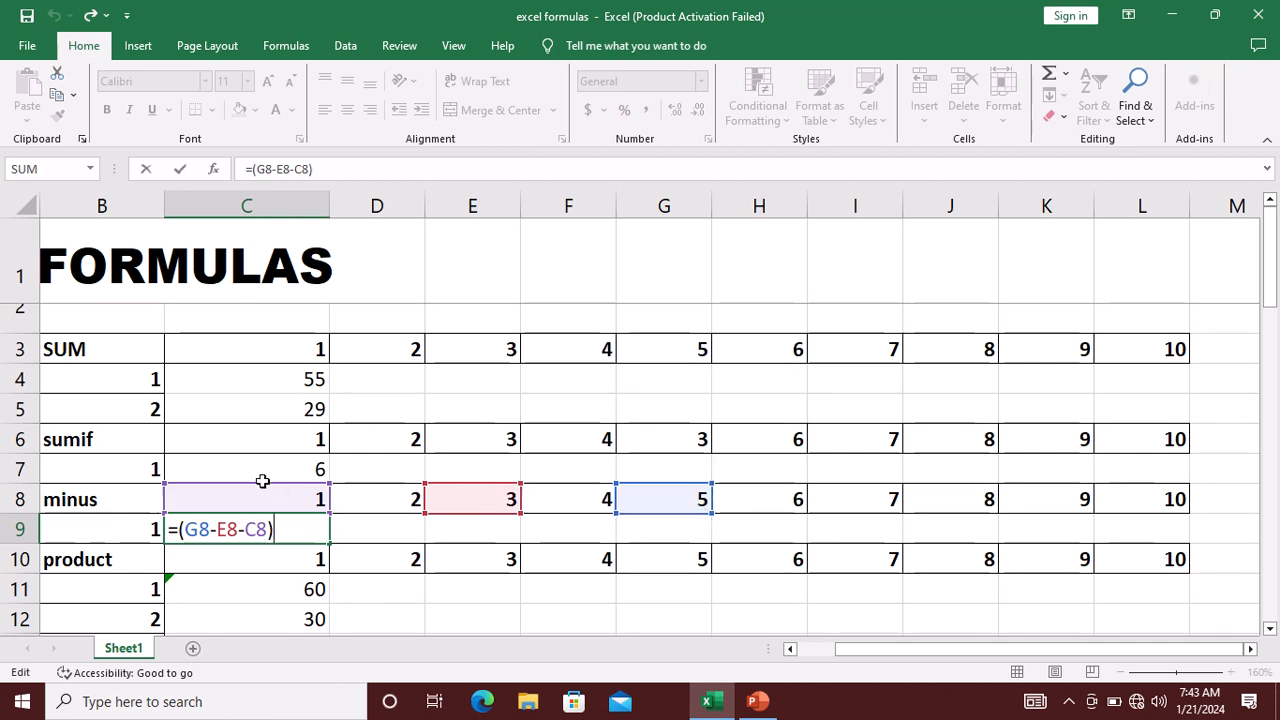
key("Return")
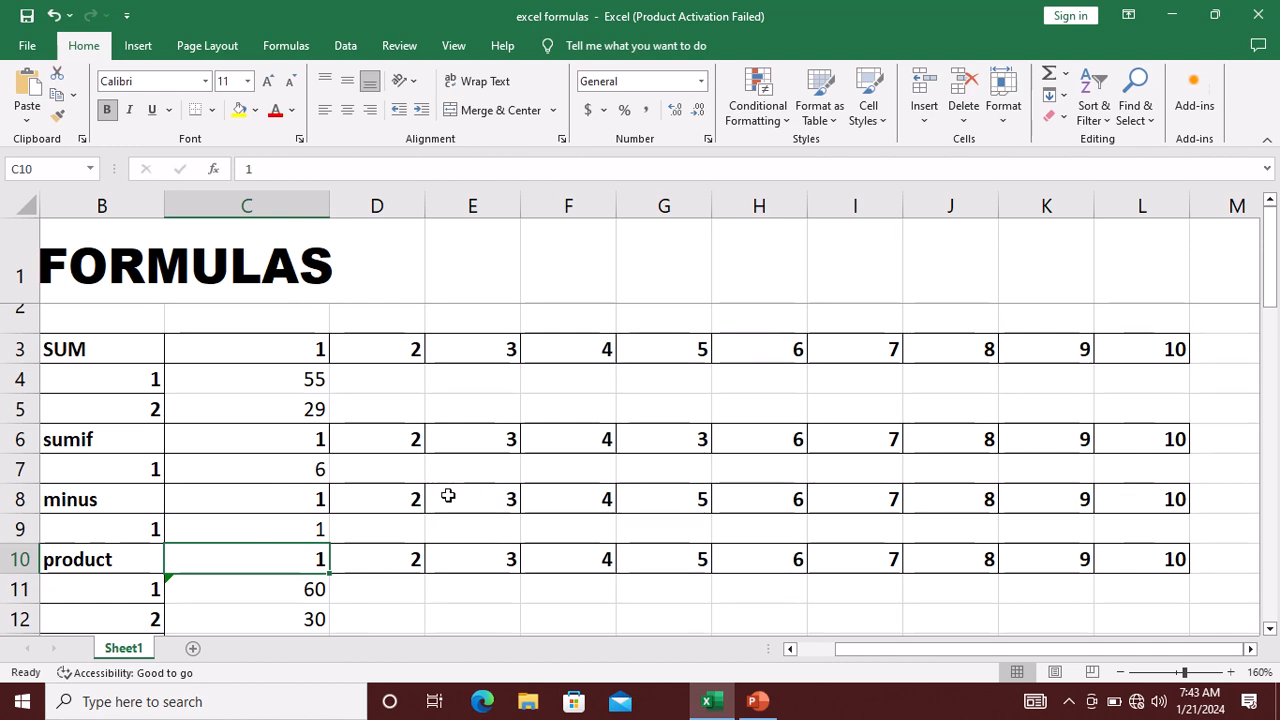
double_click(287, 532)
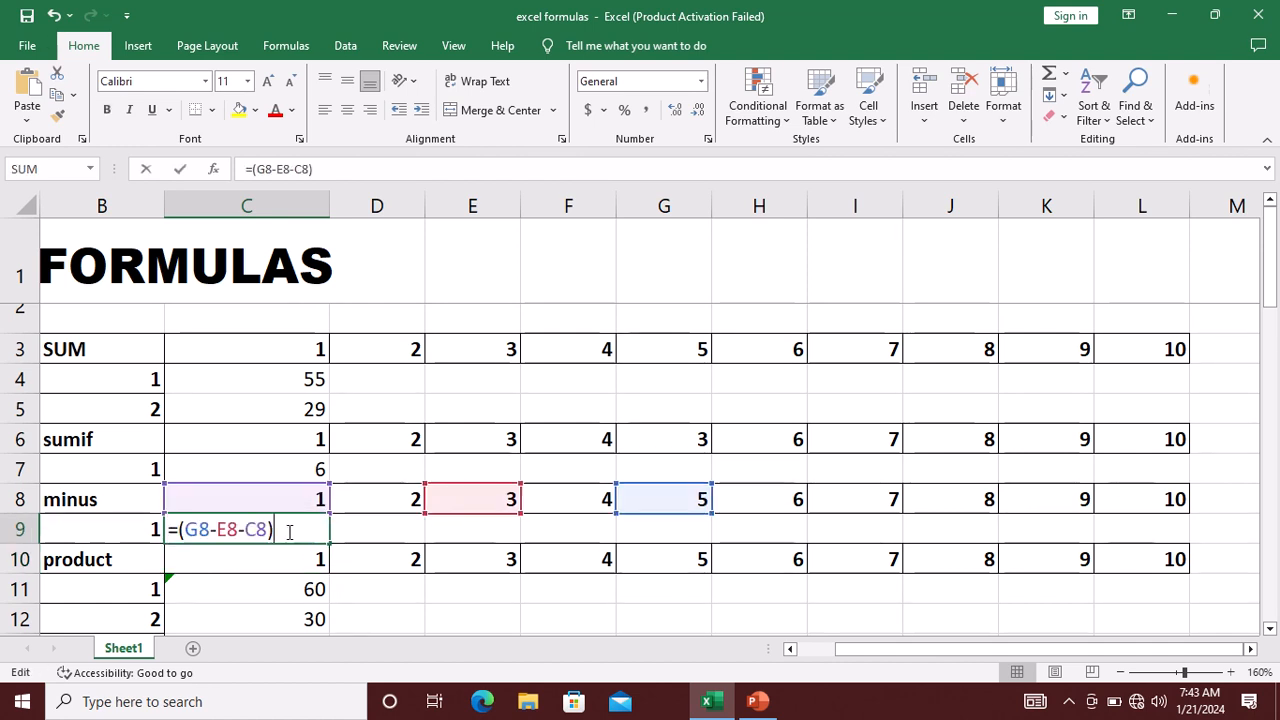
left_click(376, 534)
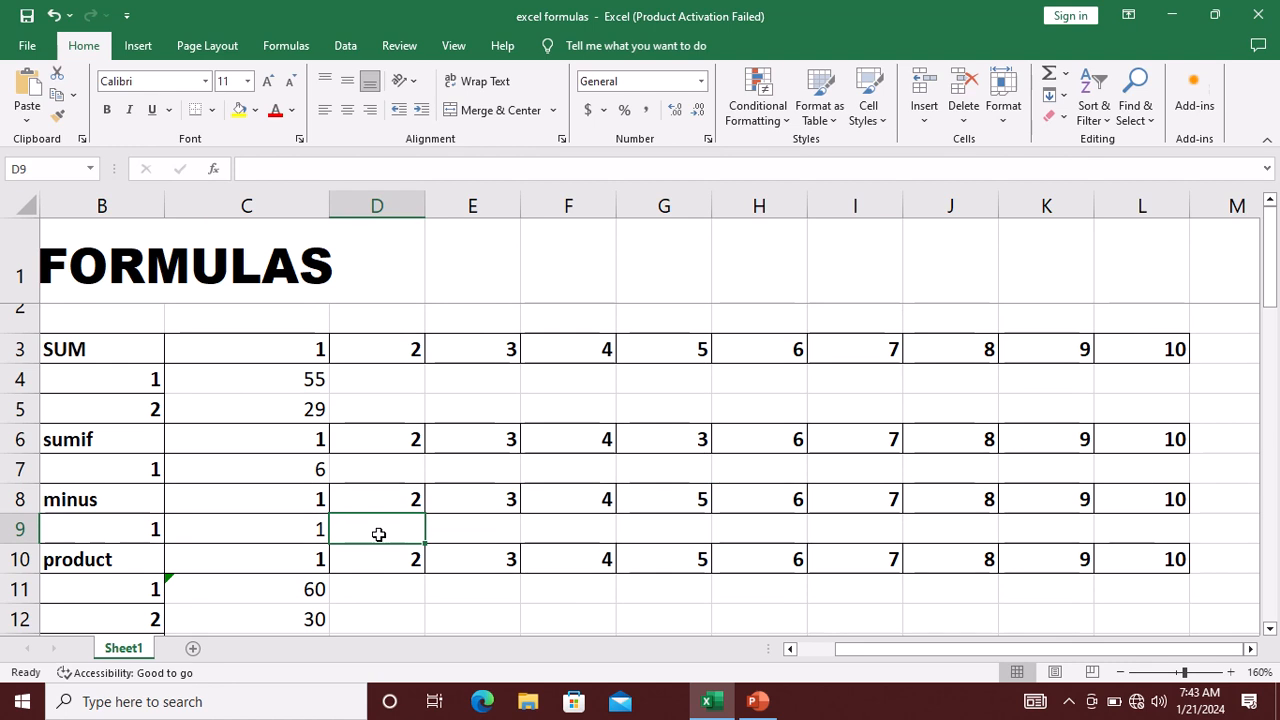
- Open the PRODUCT formula in cell C11 to inspect the row 10 range it multiplies
mouse_move(626, 6)
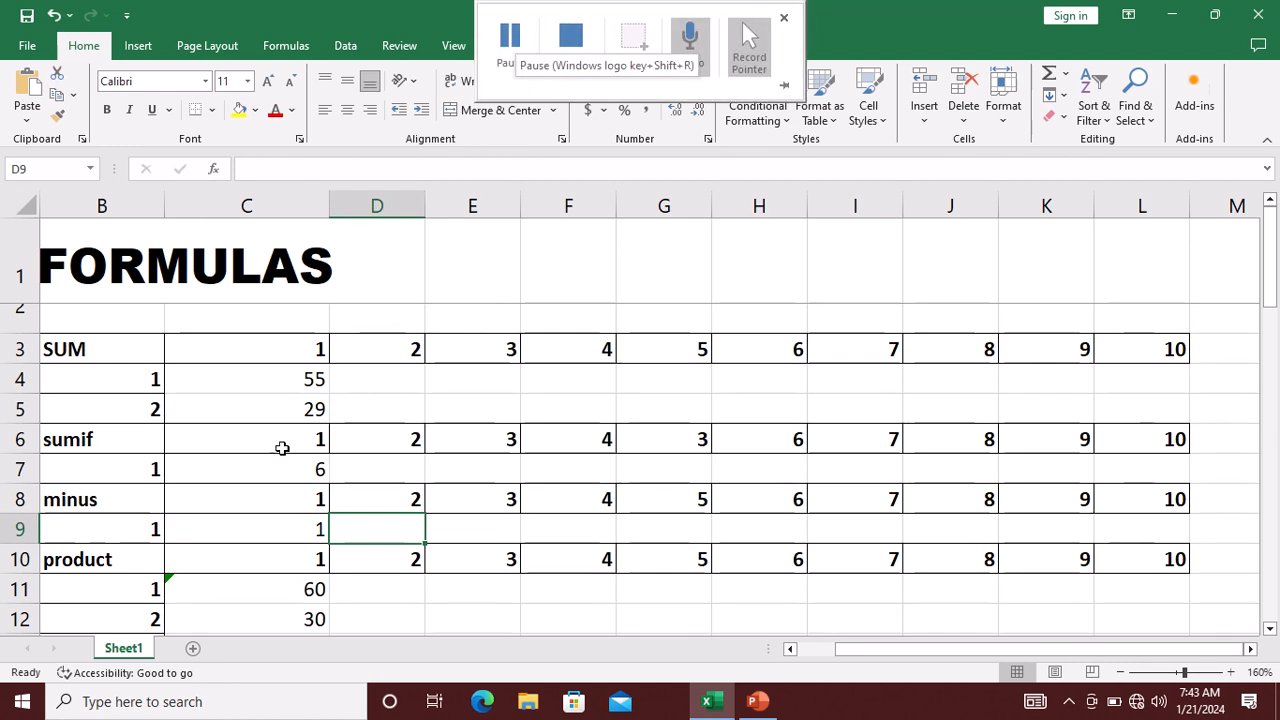
key("Down")
key("Down")
key("Left")
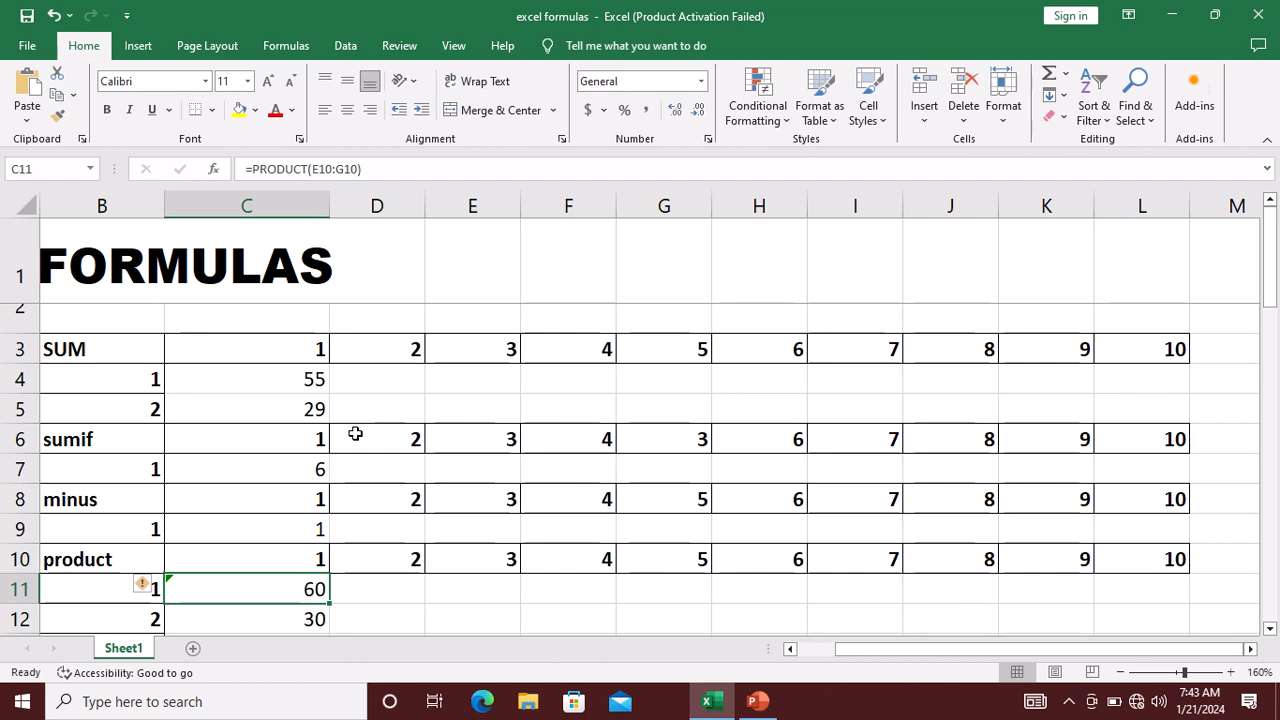
key("Up")
scroll(400, 509, "down", 1)
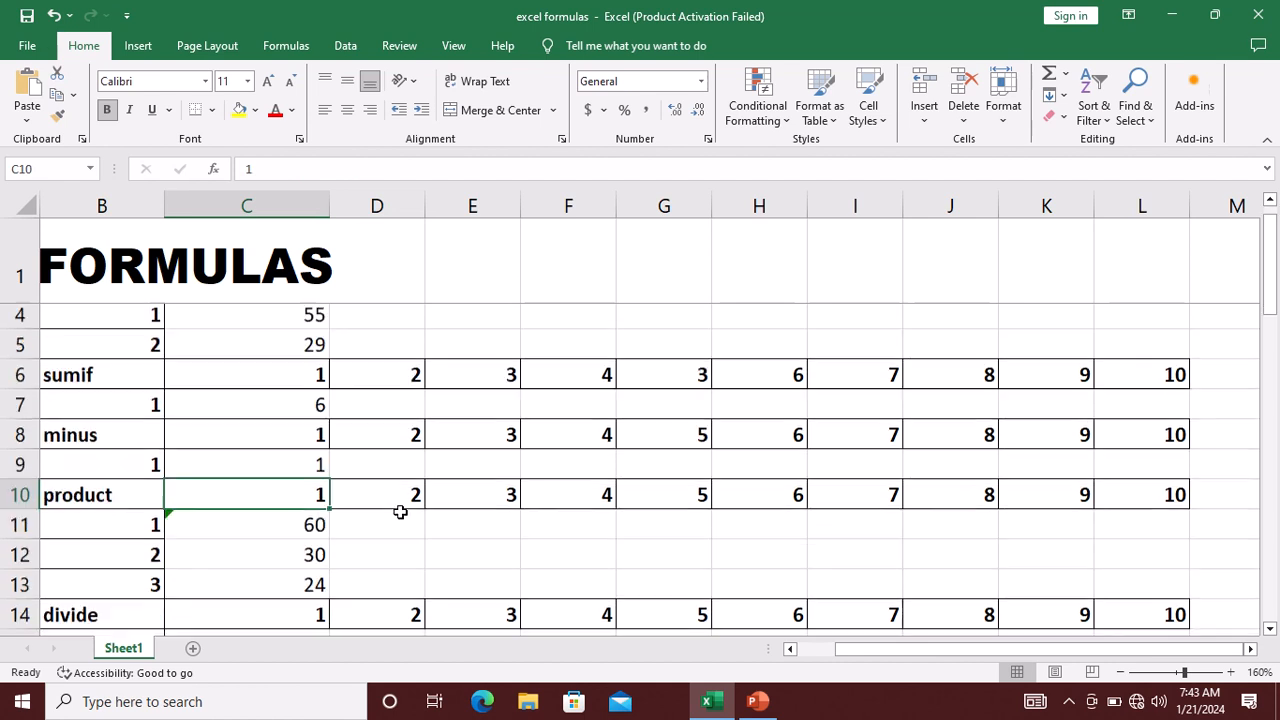
left_click(210, 493)
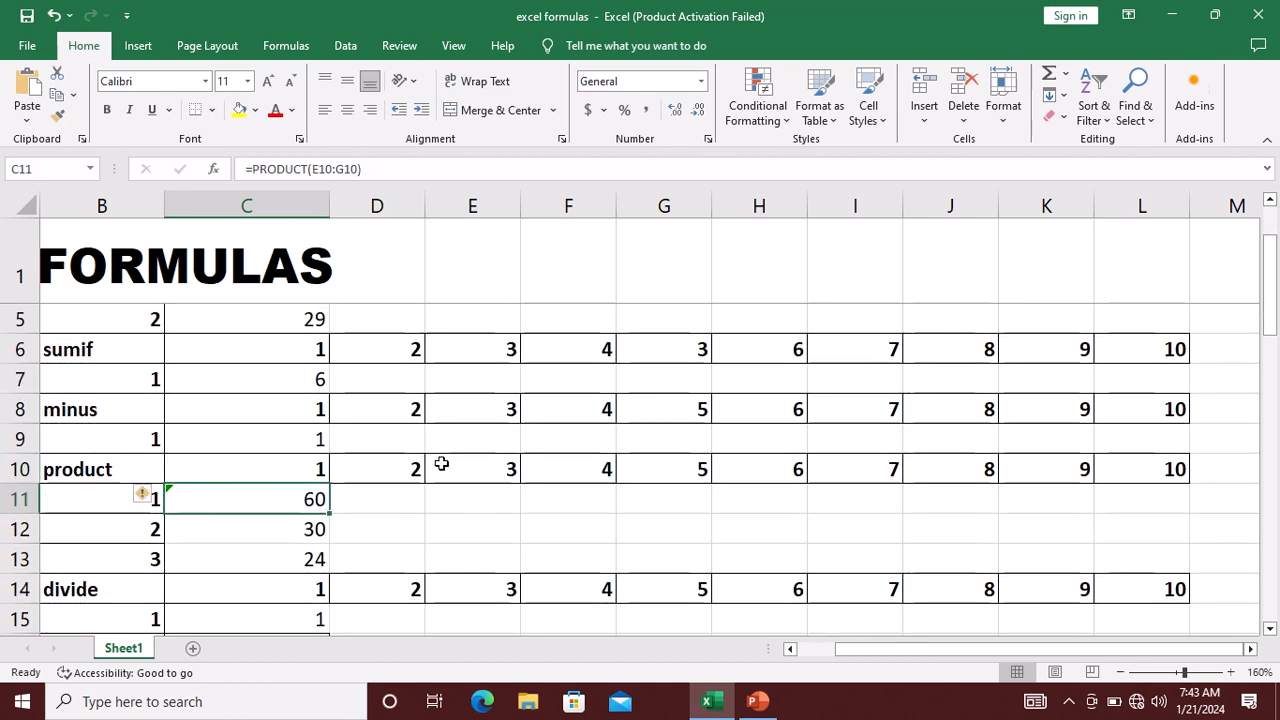
key("F2")
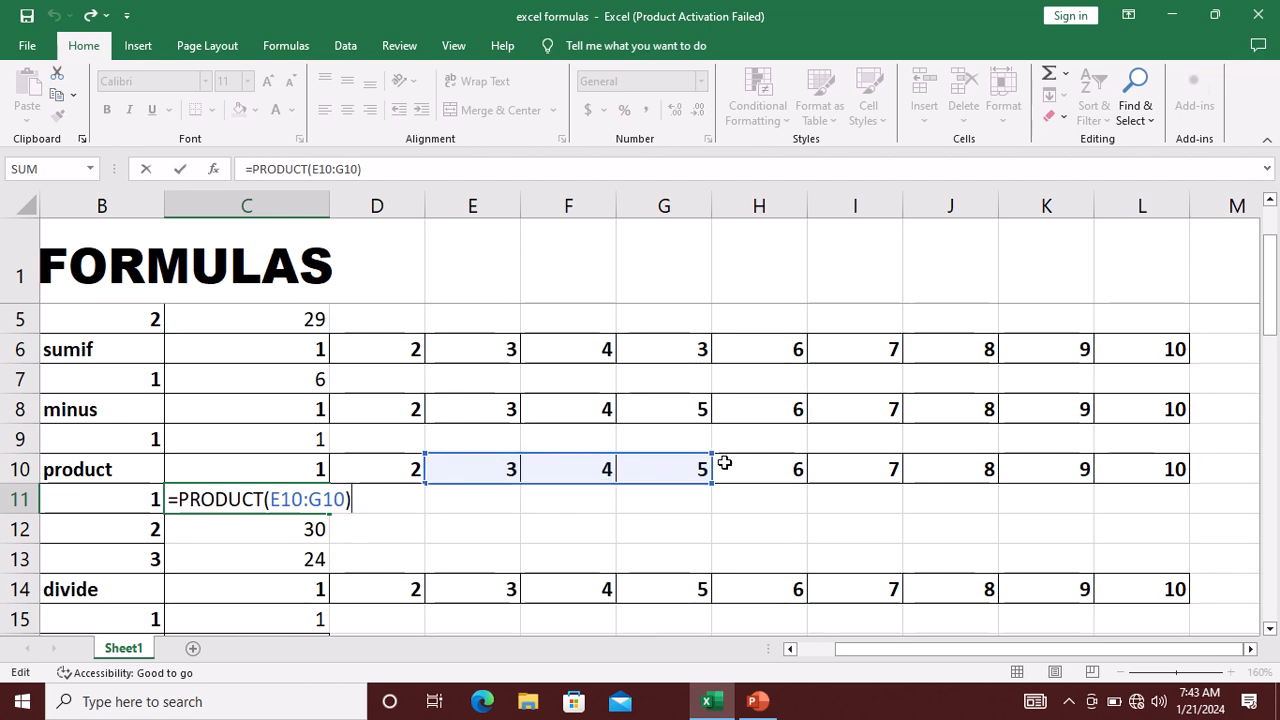
key("Return")
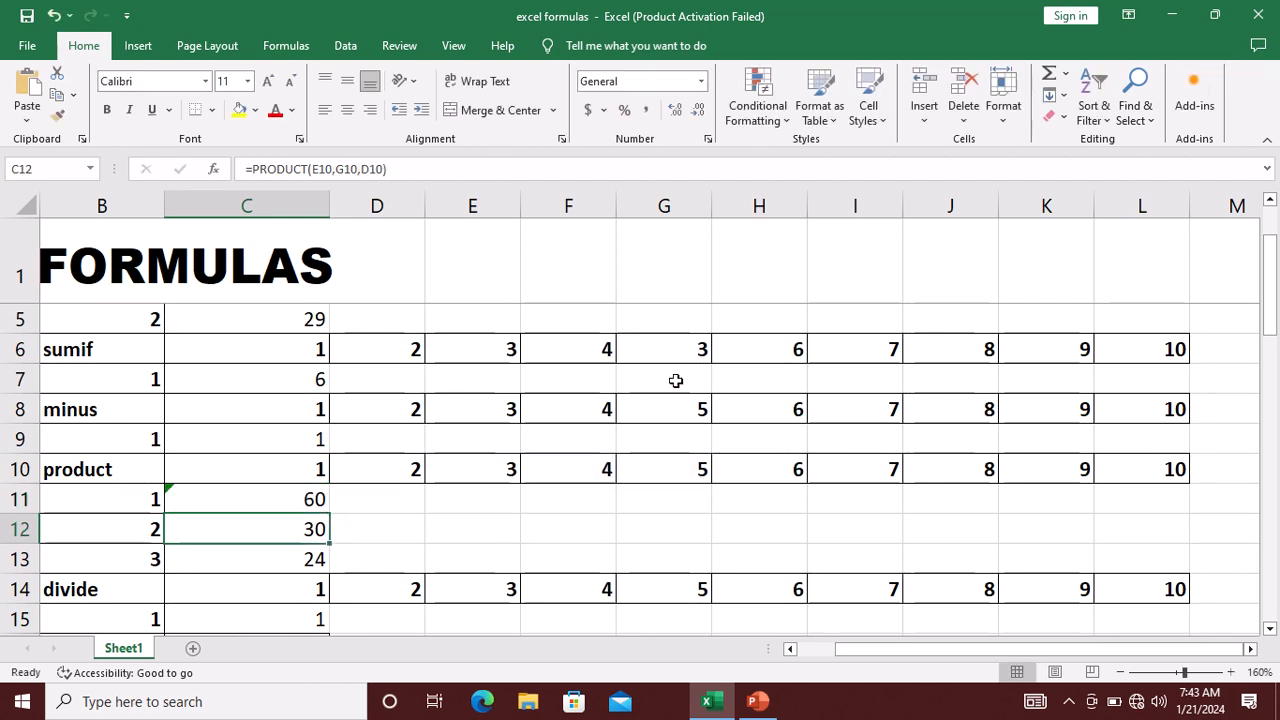
- Inspect the PRODUCT formula in cell C12 and the separate row 10 cells it multiplies
key("F2")
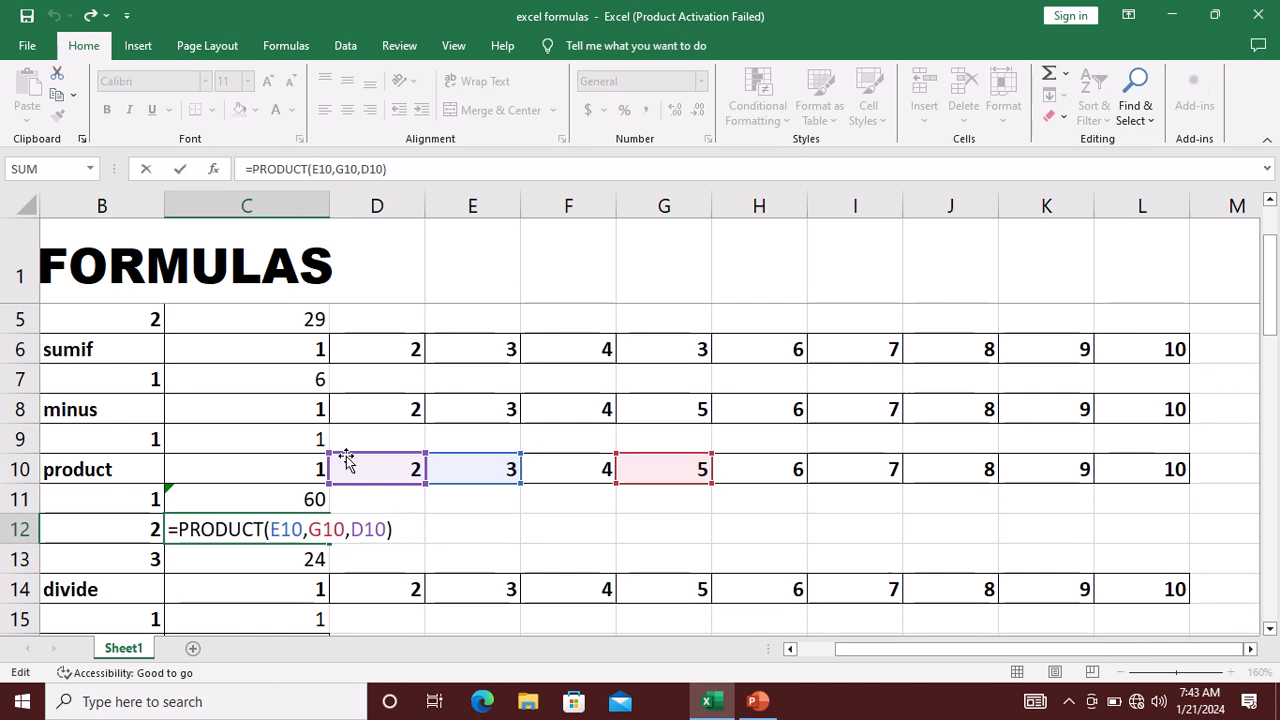
key("Return")
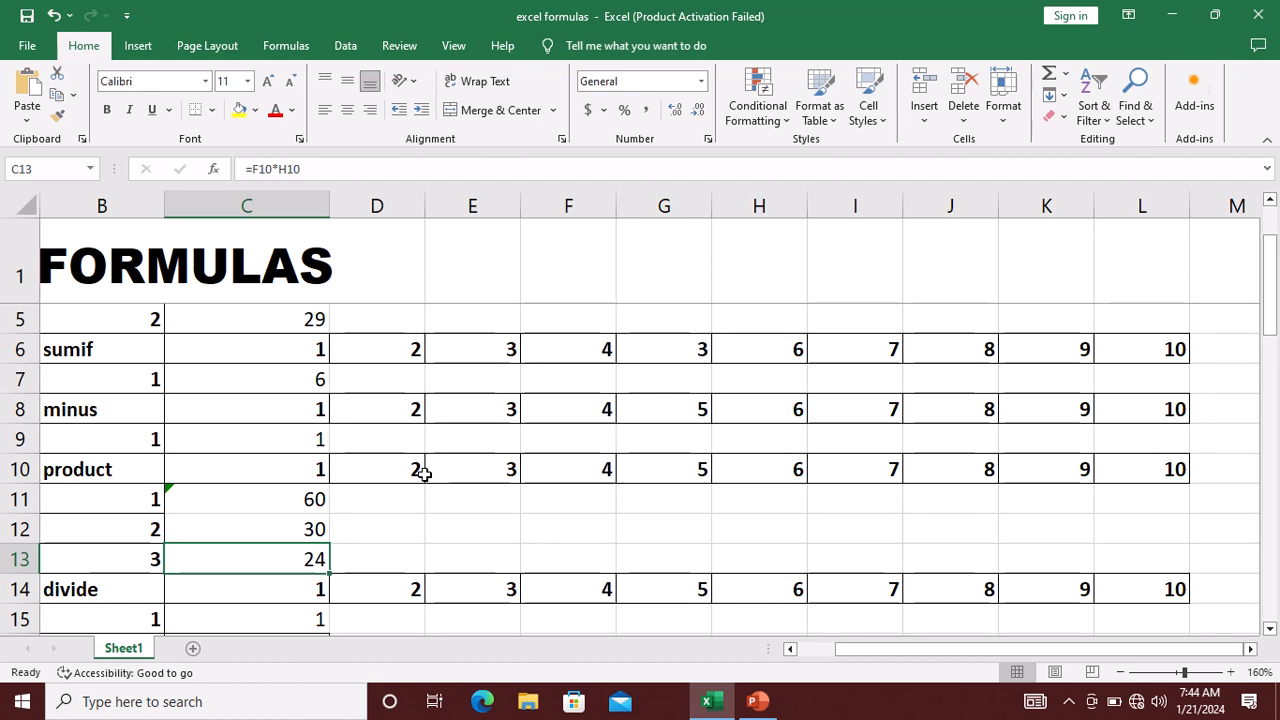
mouse_move(564, 6)
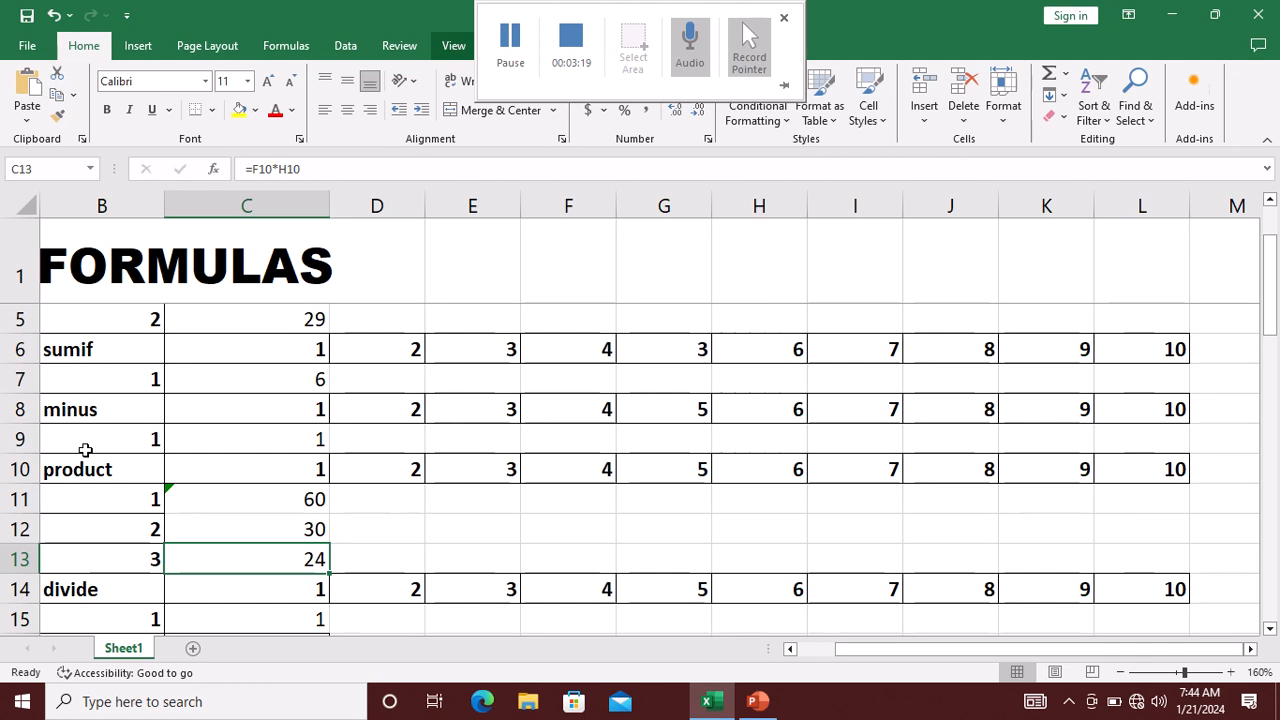
double_click(218, 528)
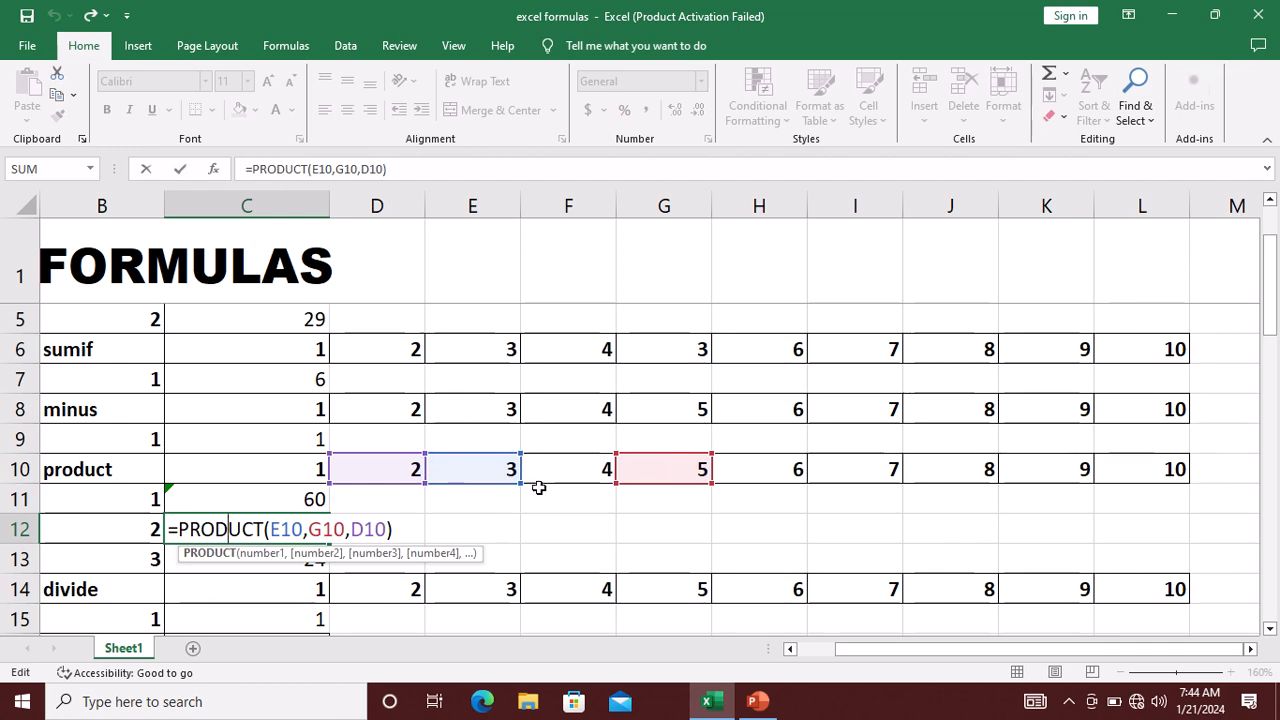
key("Return")
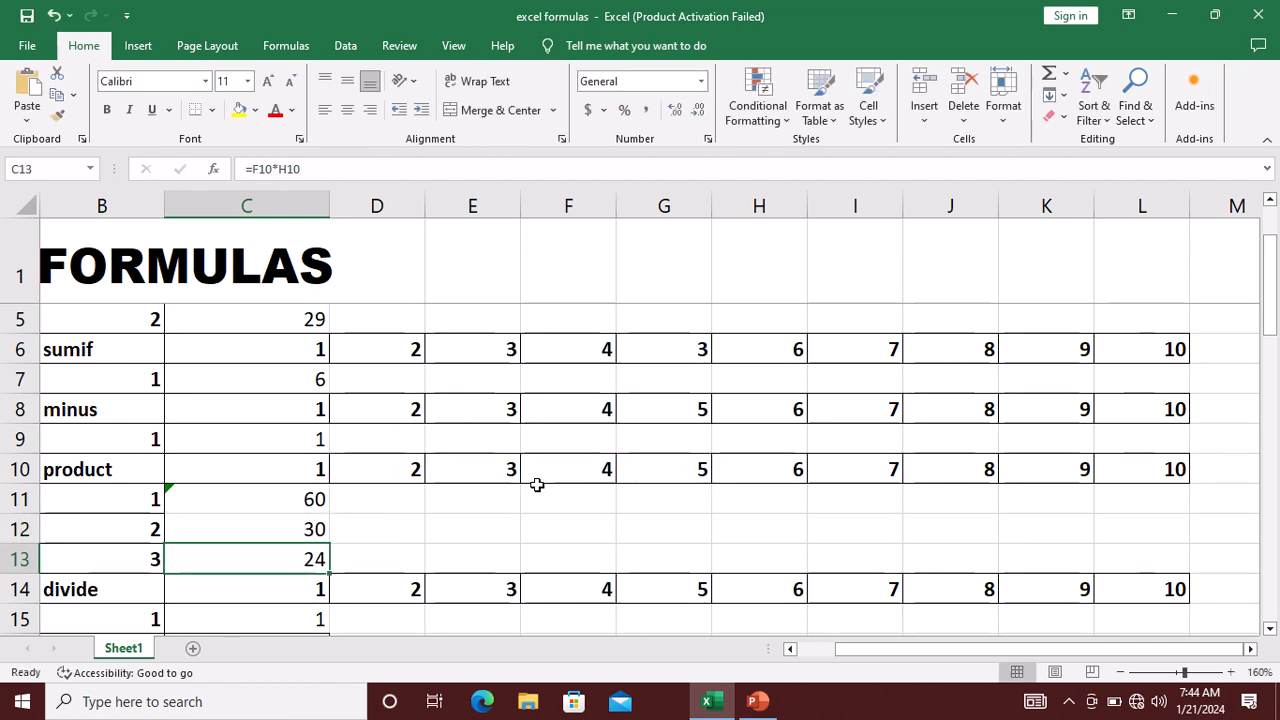
- Open the multiplication formula in cell C13 to inspect the two cells it multiplies
mouse_move(519, 3)
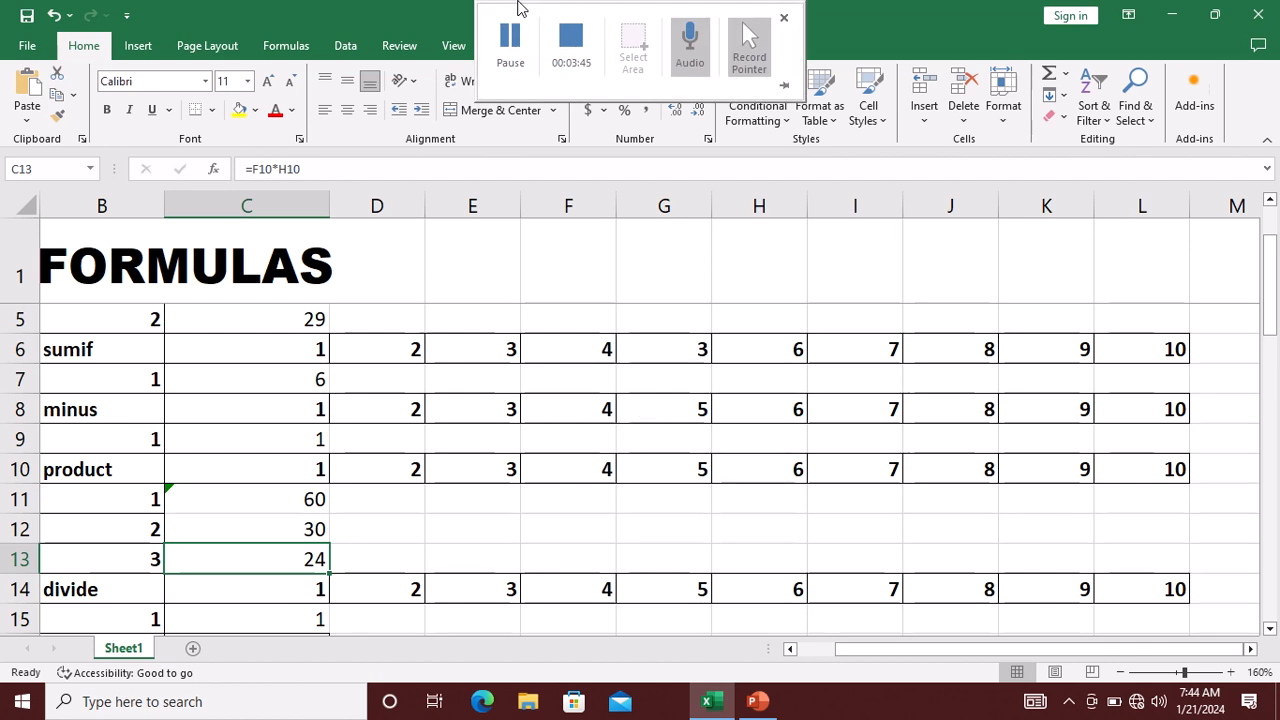
key("F2")
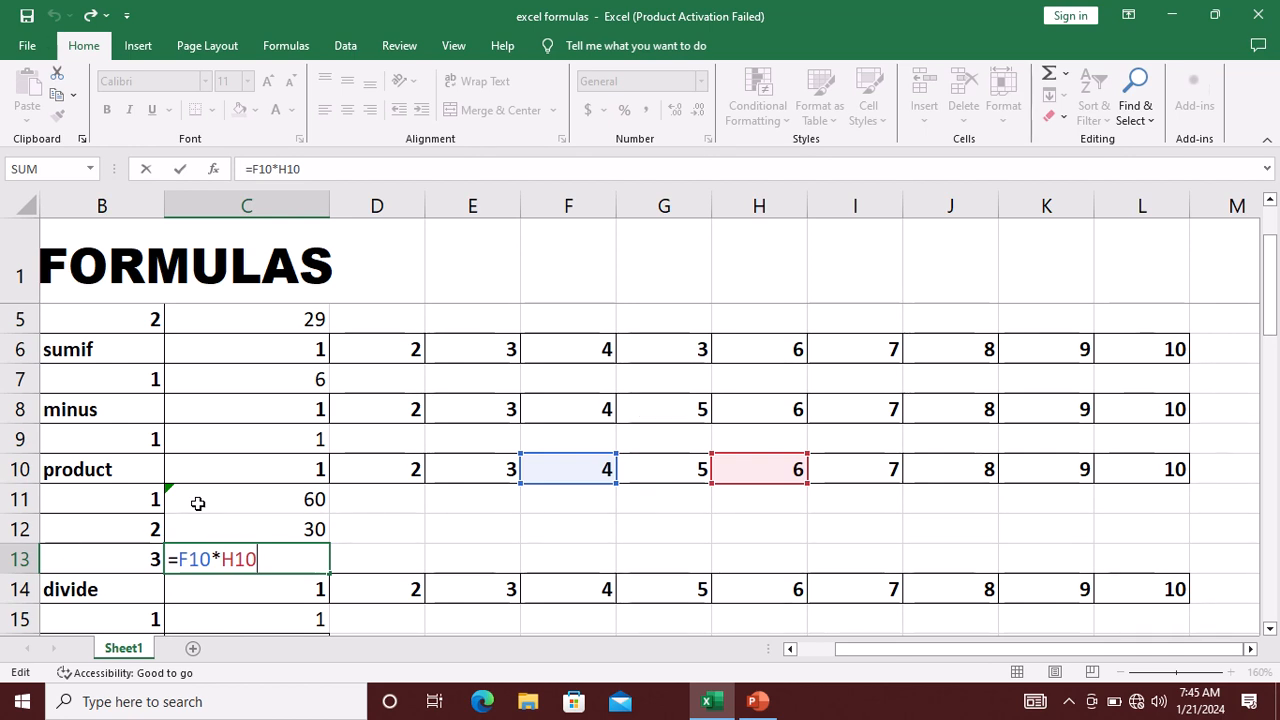
key("Return")
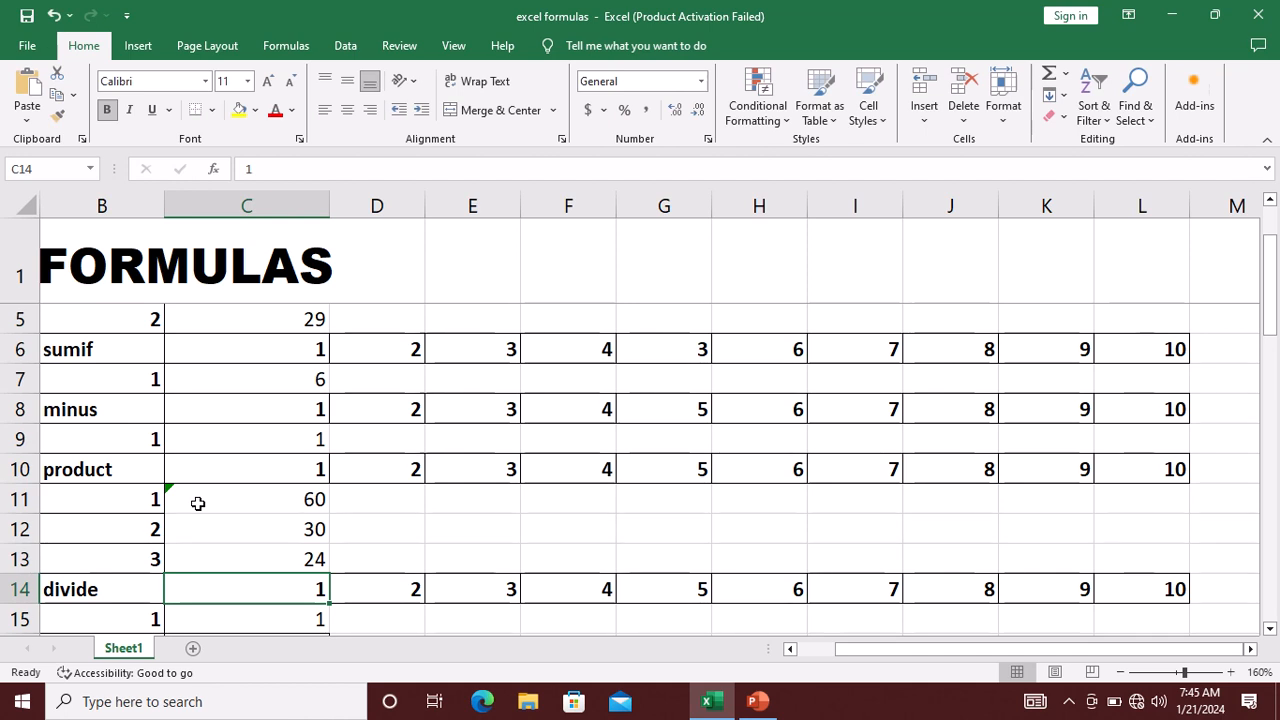
- Select the divide section's result cell C15 to view its formula
key("Down")
key("Down")
key("Down")
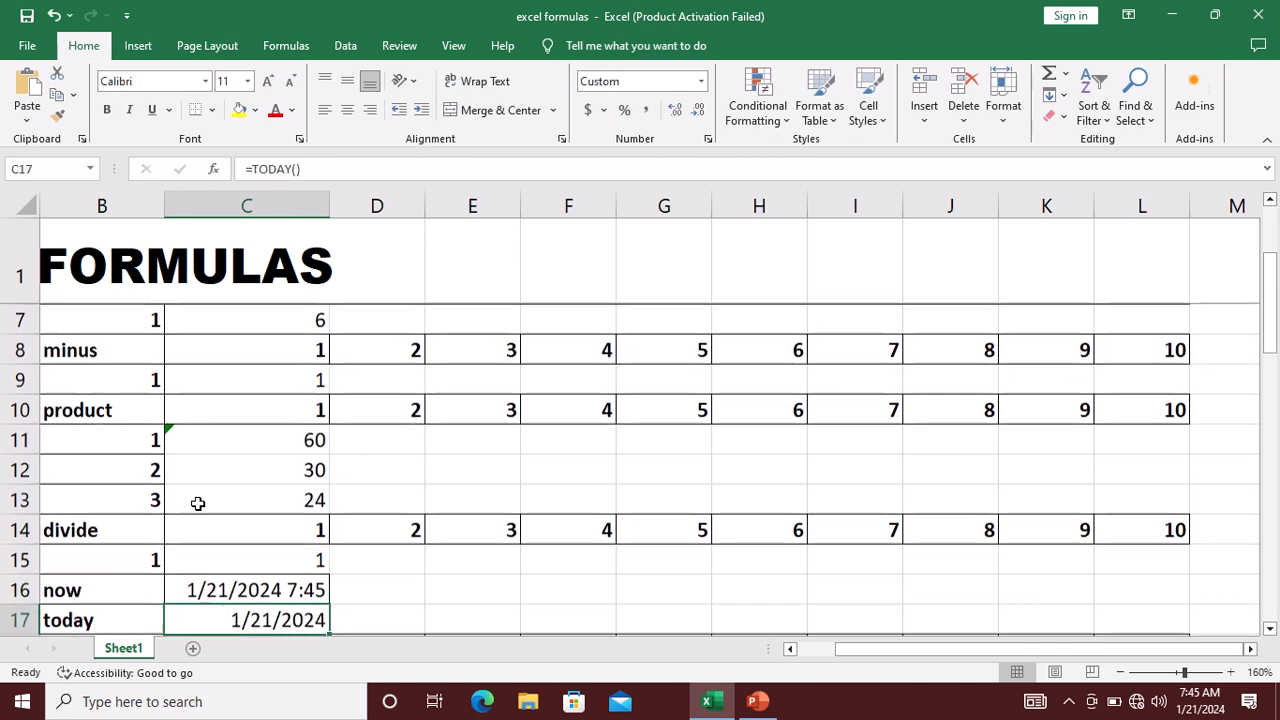
key("Up")
key("Up")
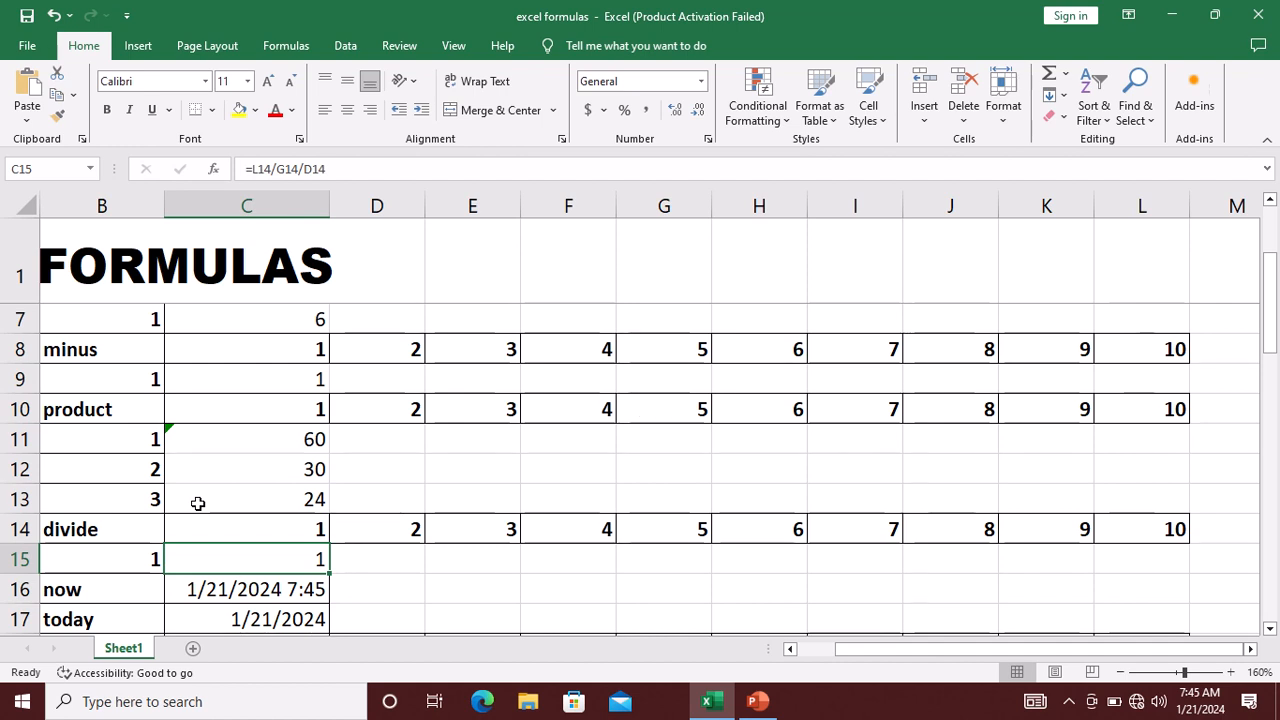
type("=")
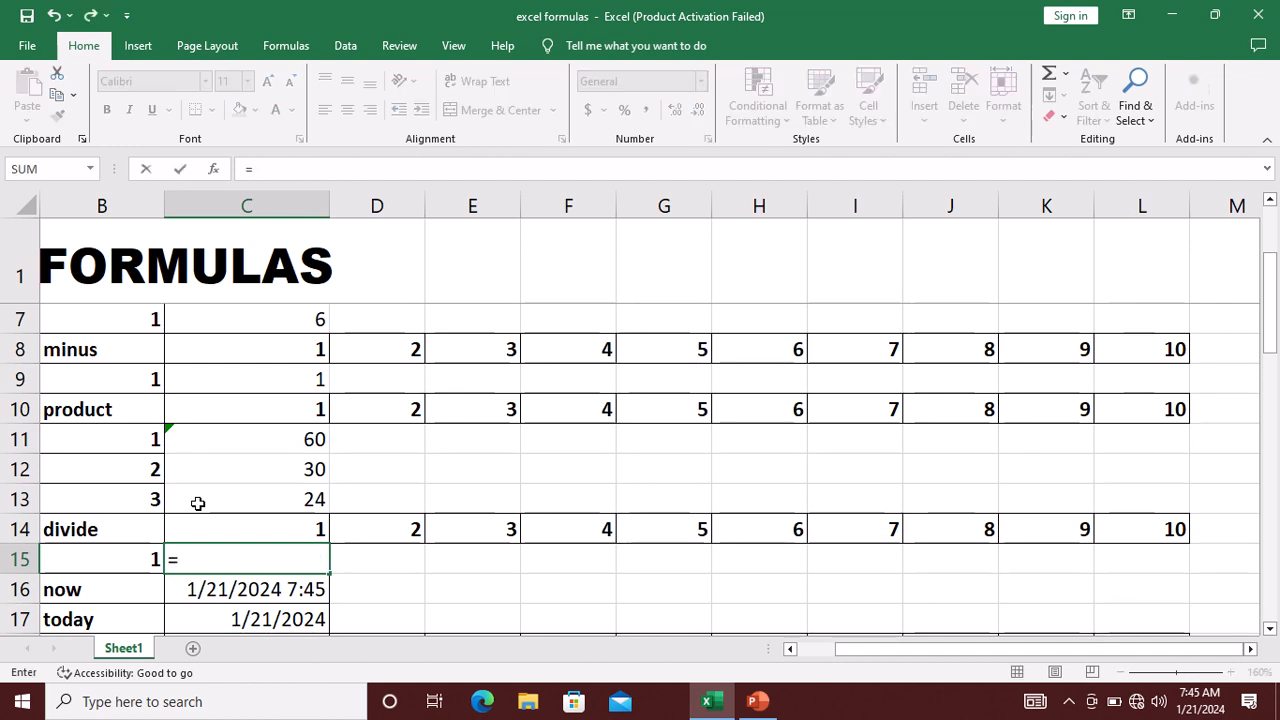
key("Return")
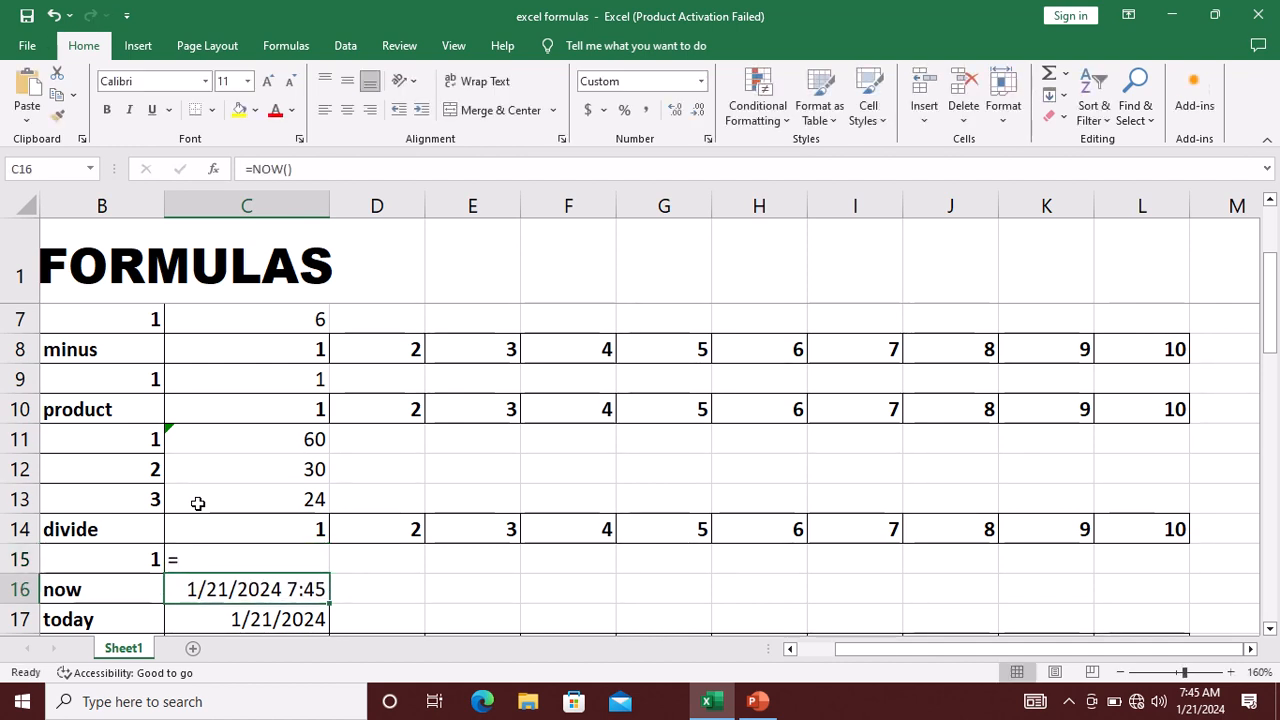
key("ctrl+z")
- Inspect the division formula in cell C15 and the NOW formula in cell C16
key("F2")
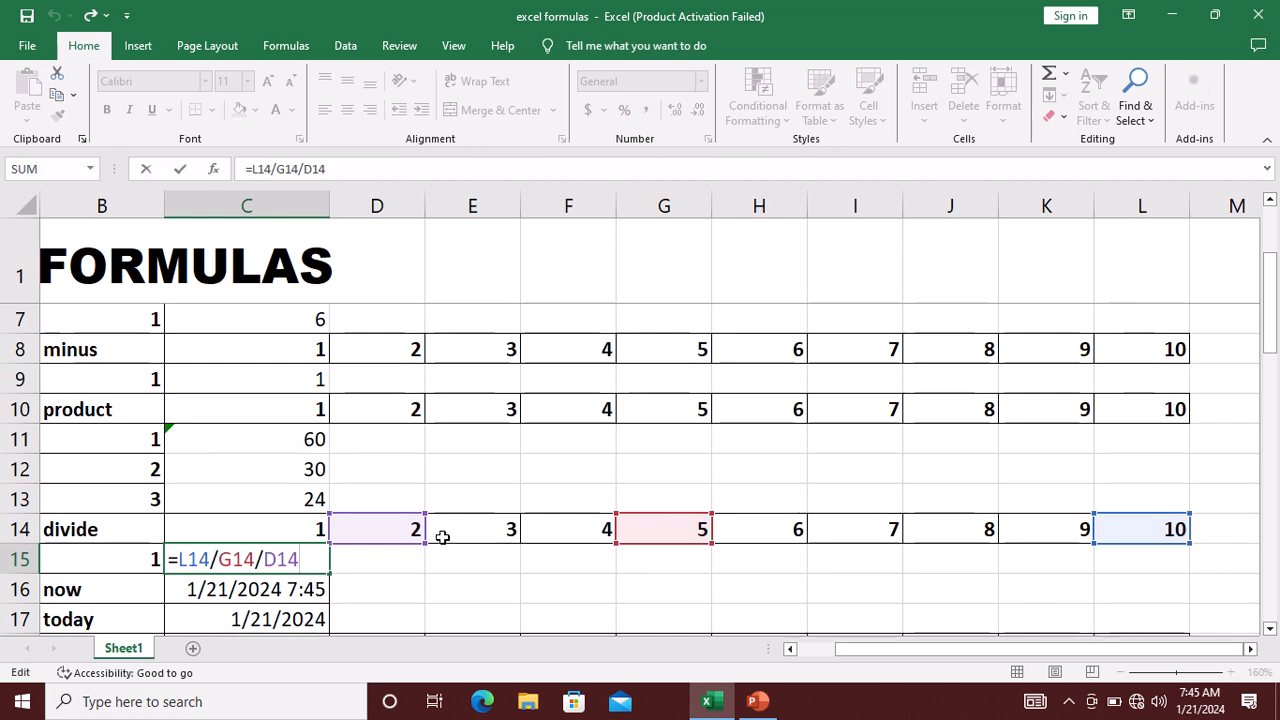
key("Return")
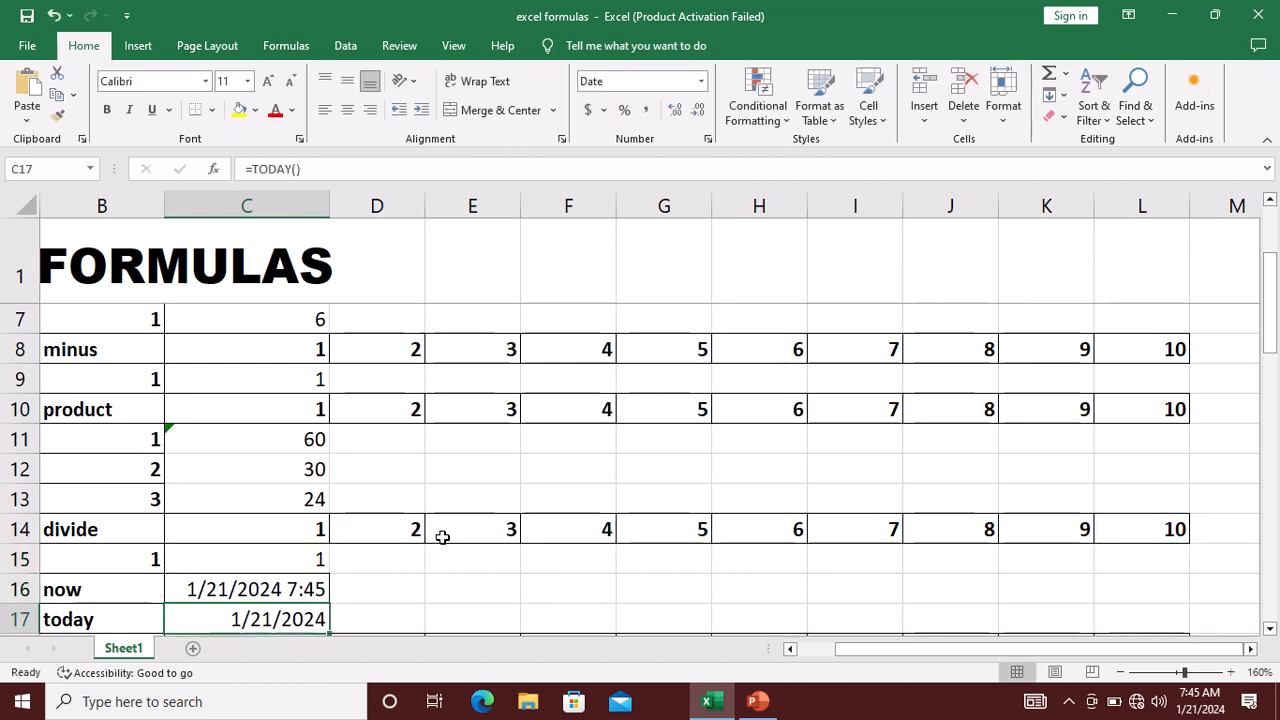
key("Left")
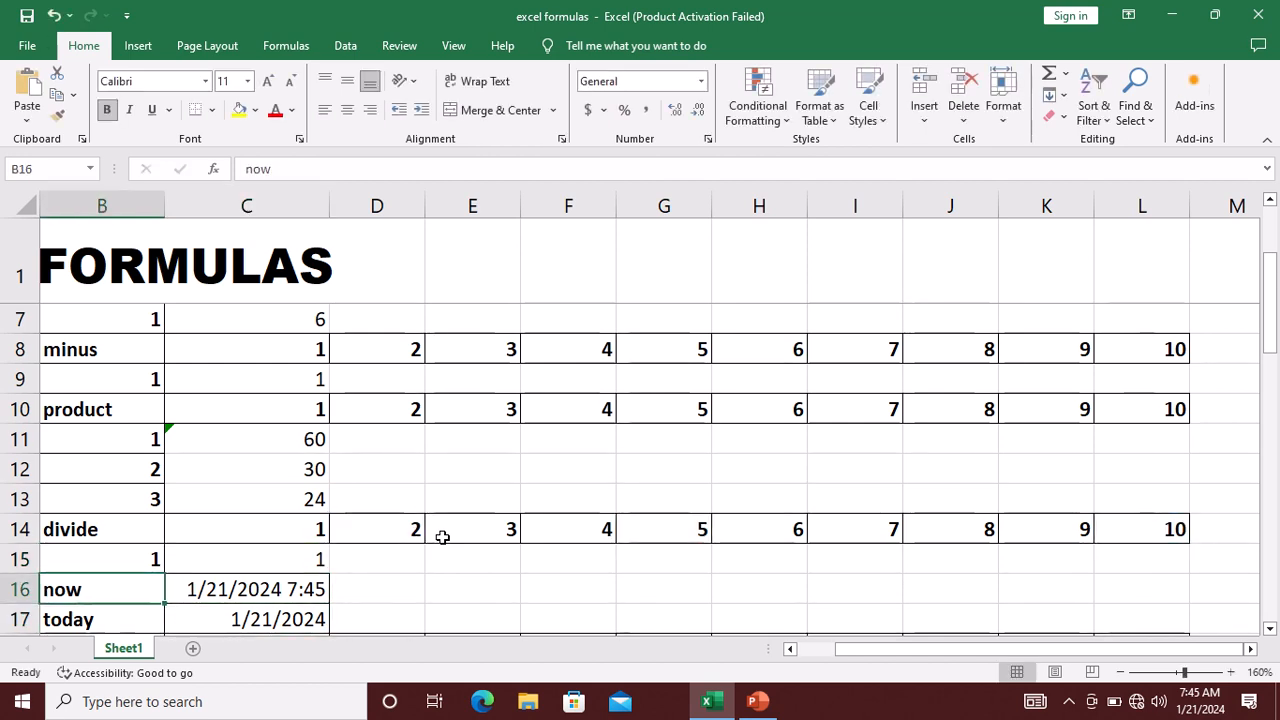
key("Right")
key("F2")
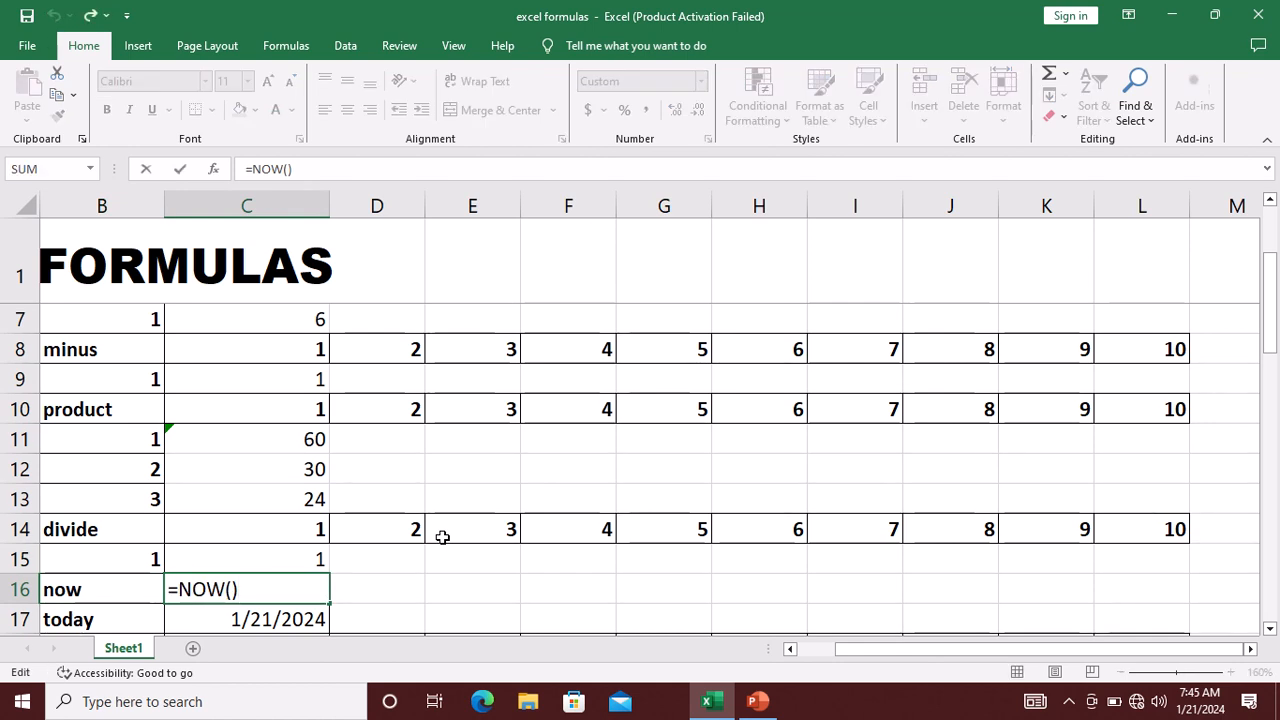
key("Return")
key("Return")
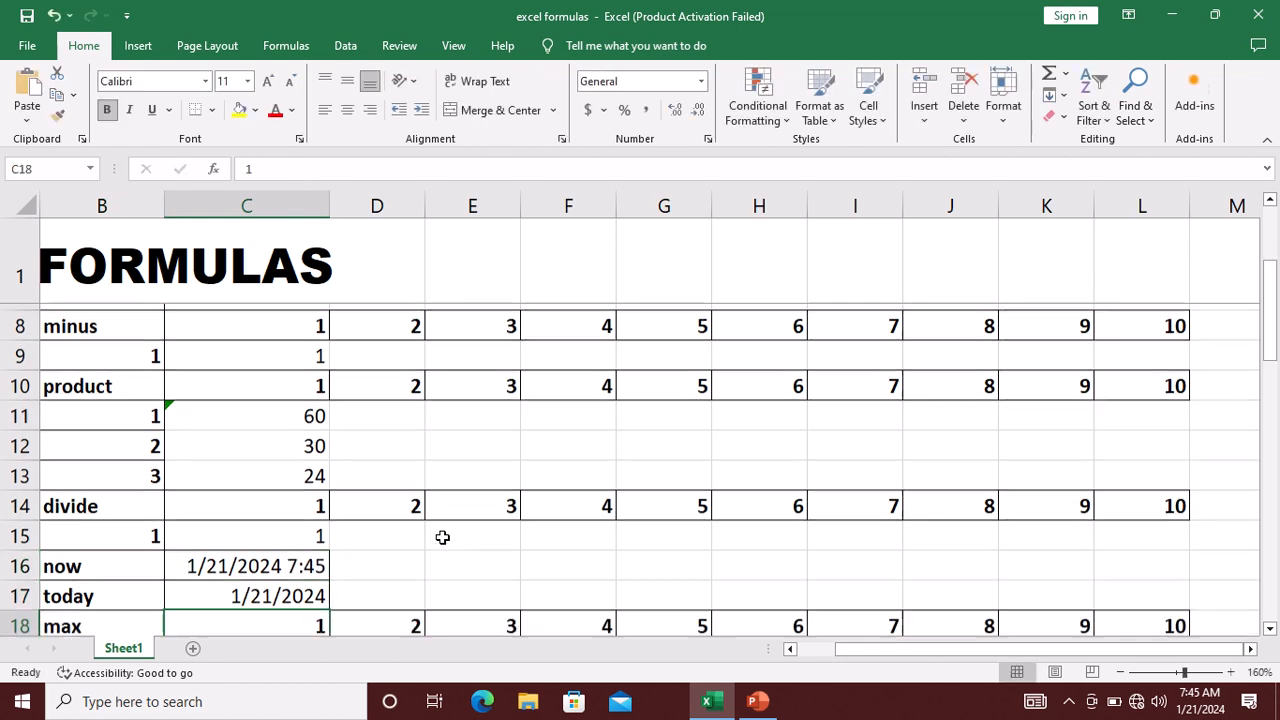
- Open the TODAY formula in cell C17 to inspect how it is written
key("Up")
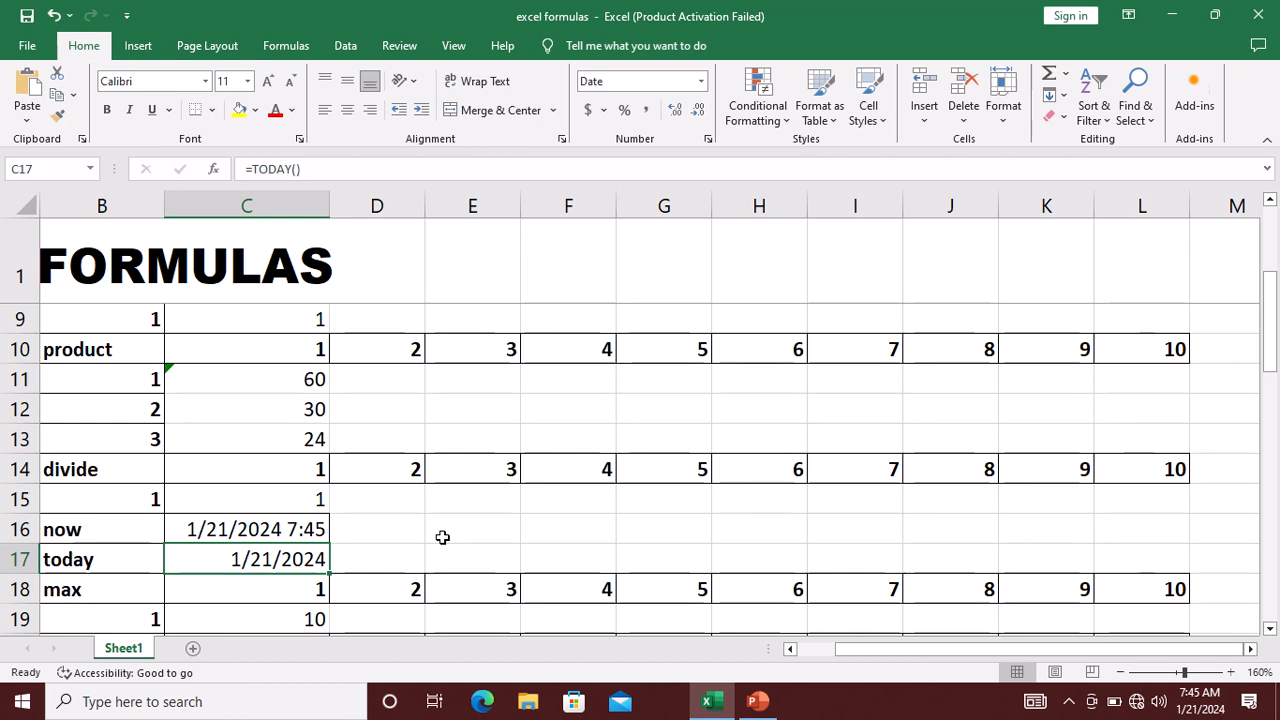
key("F2")
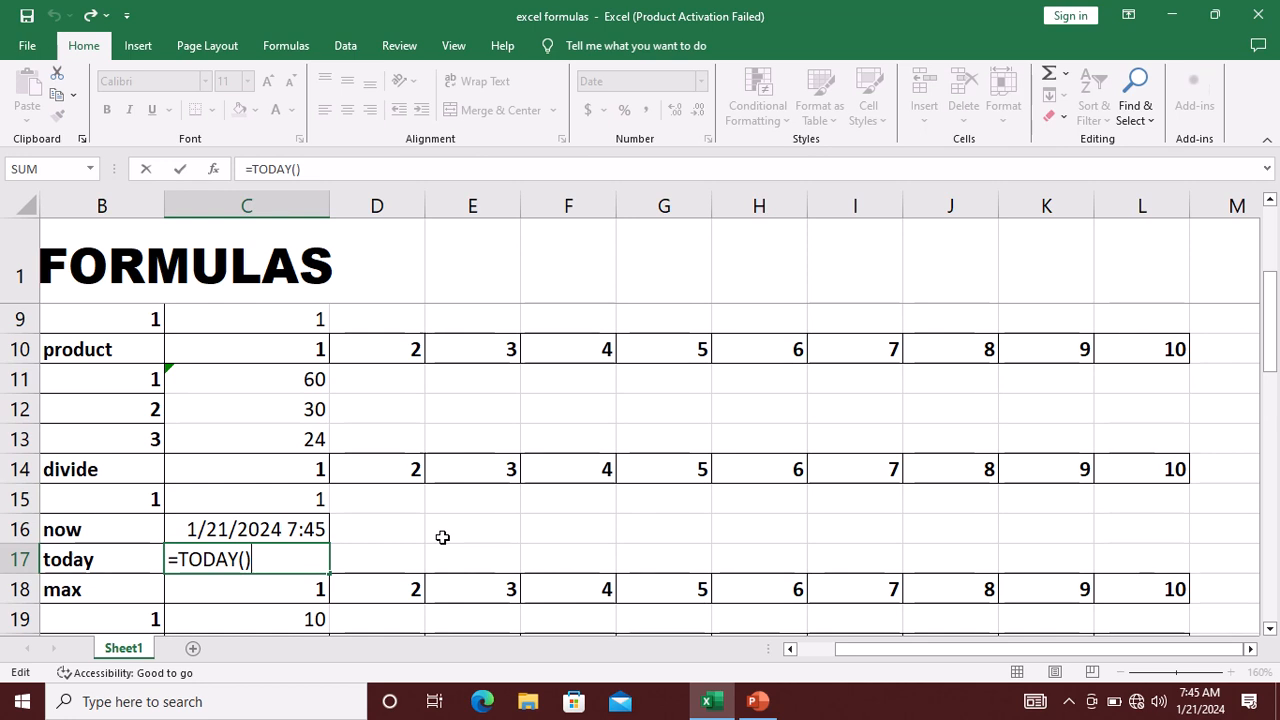
key("Return")
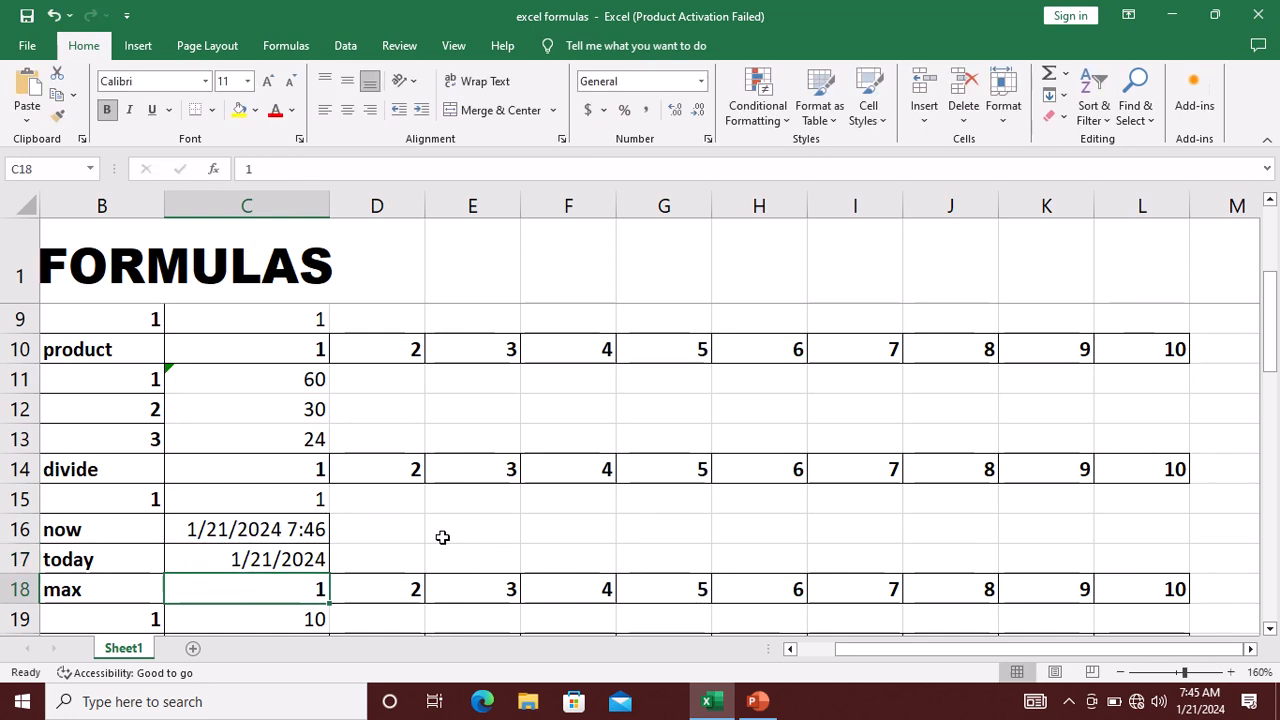
- Inspect the MAX formula in cell C19 and the row 18 range it covers
key("Down")
key("Down")
key("Down")
key("Up")
key("Up")
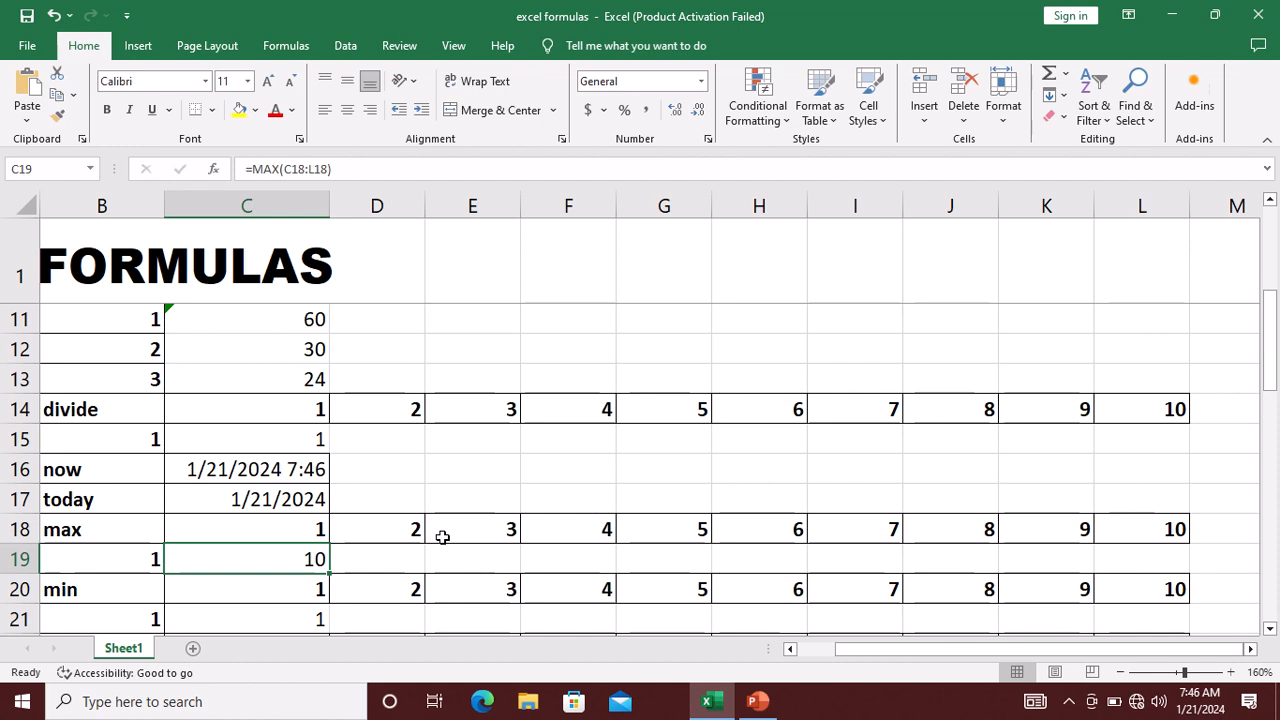
key("F2")
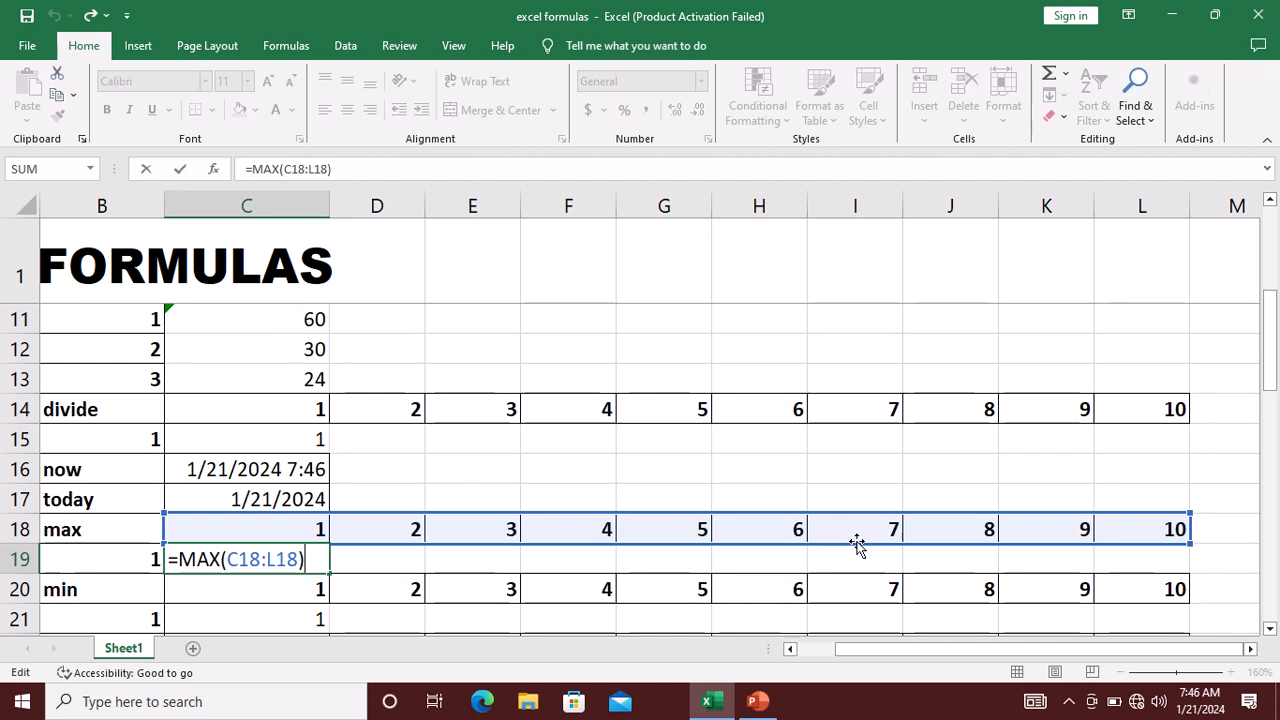
key("Return")
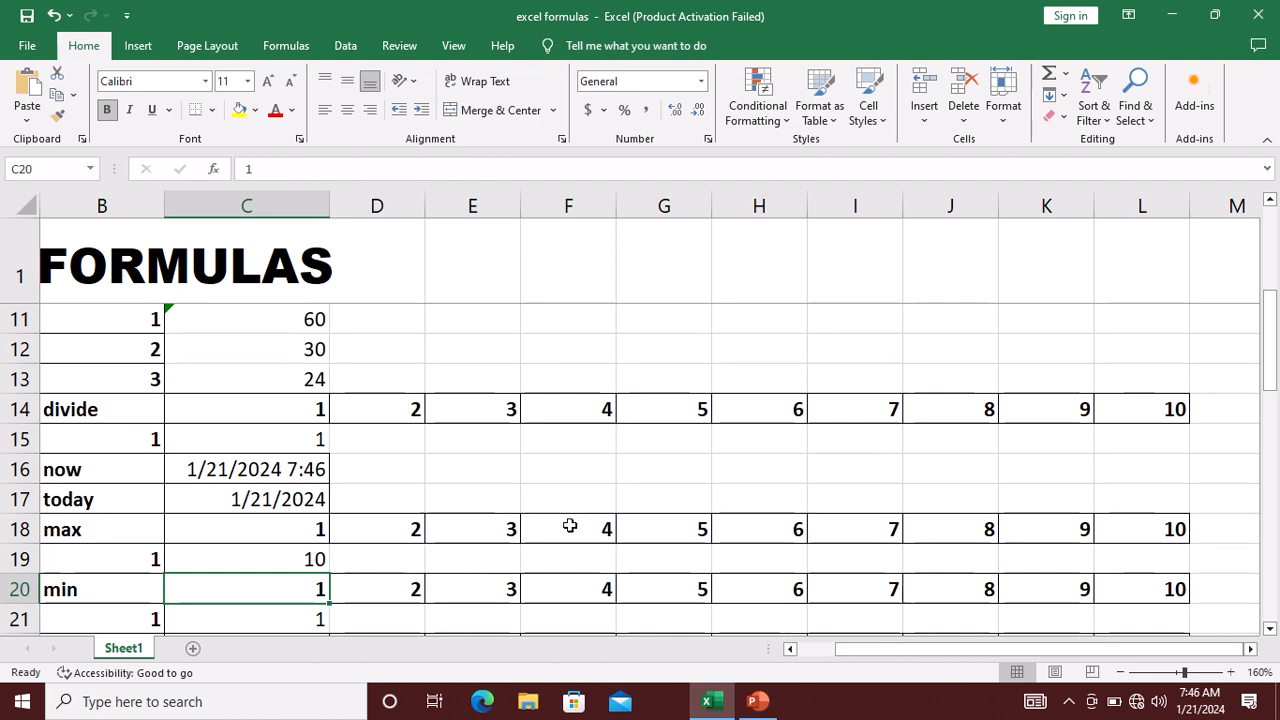
- Change the value in cell G18 of the max row to 12
key("Up")
key("Right")
key("Right")
key("Up")
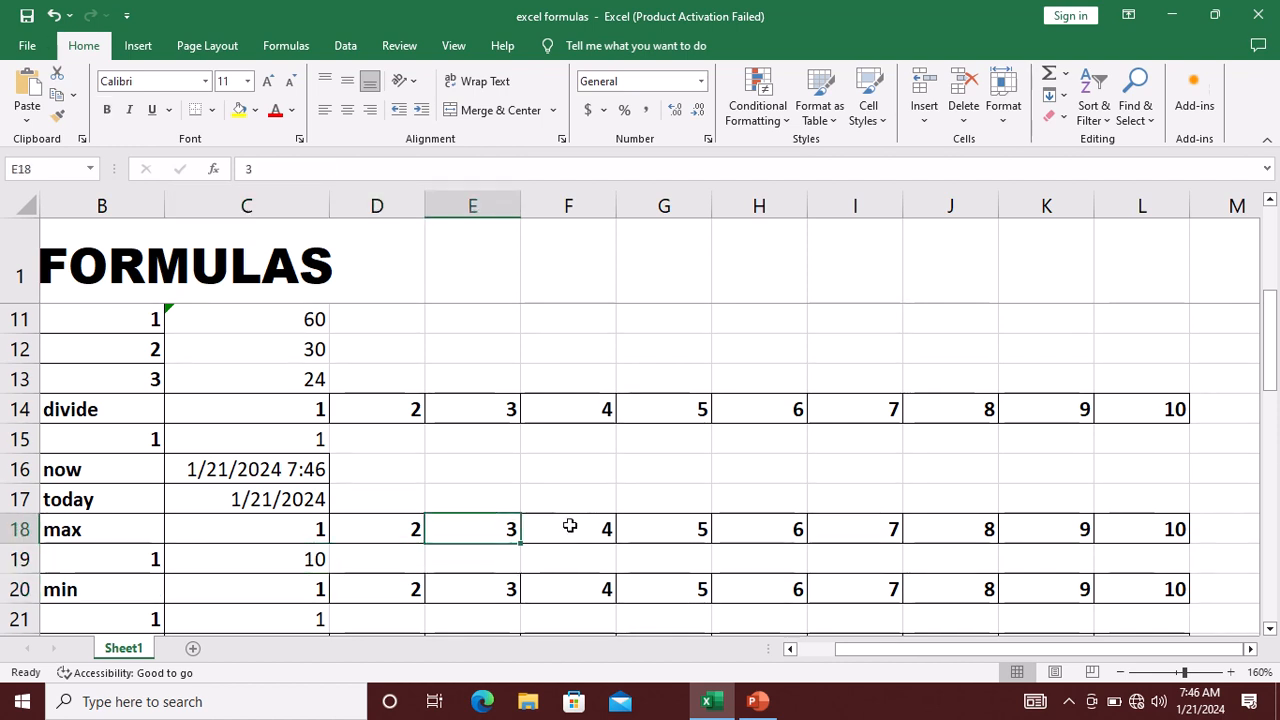
key("Right")
key("Right")
key("Right")
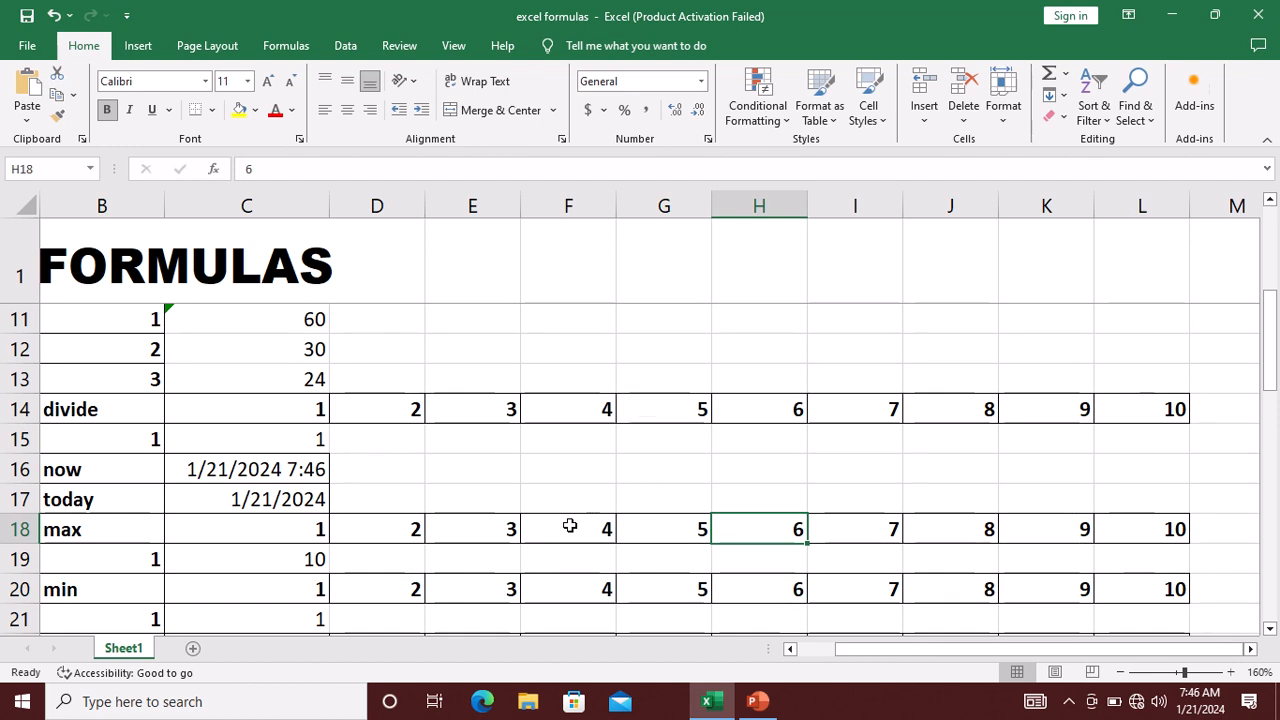
key("Left")
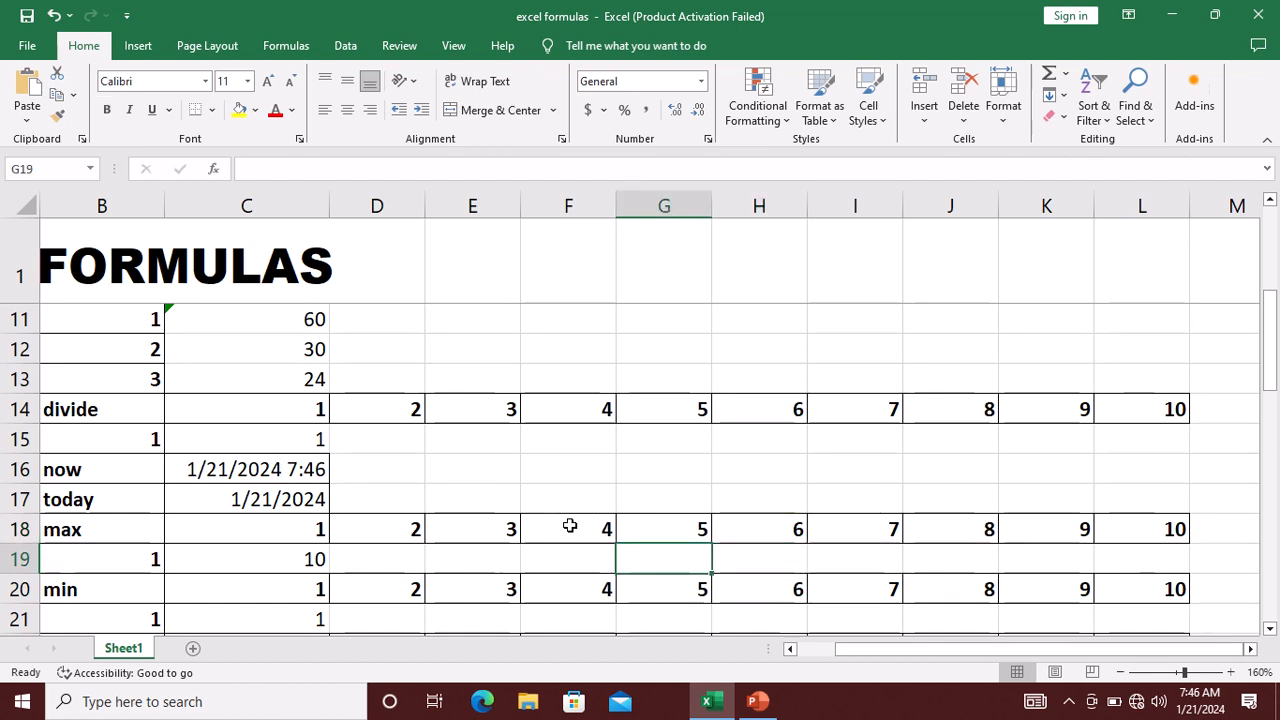
type("12")
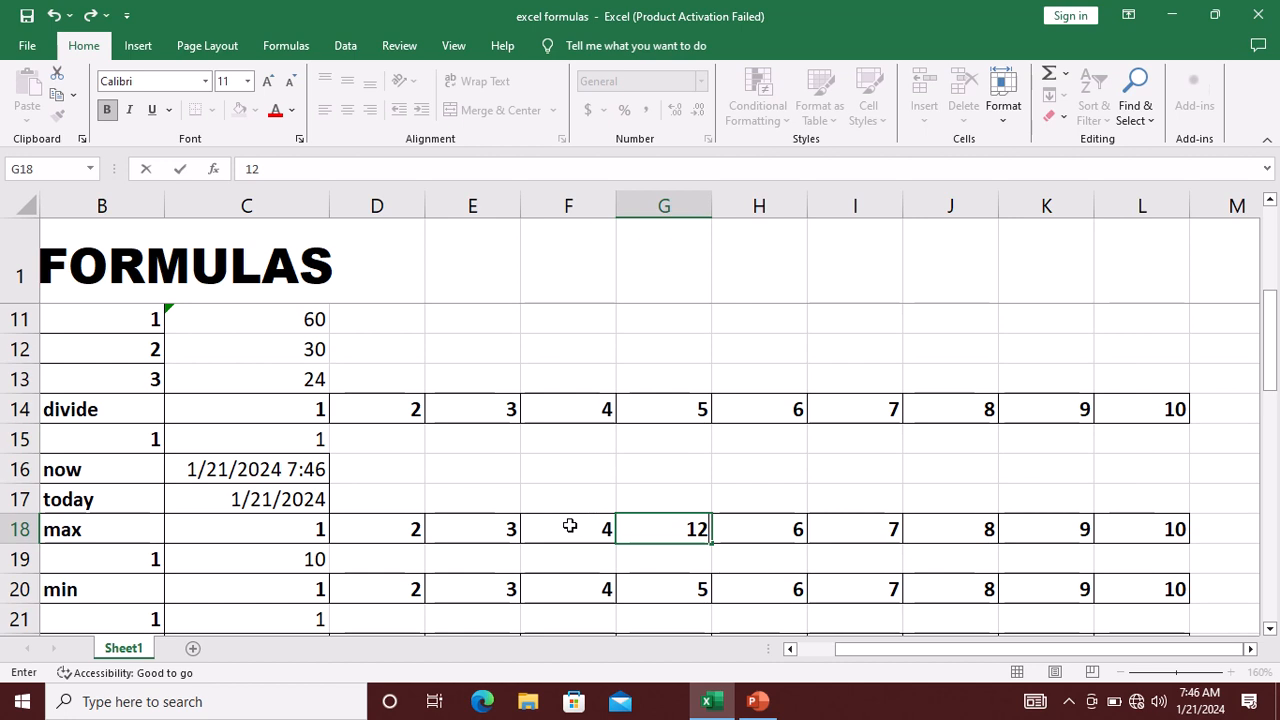
key("Return")
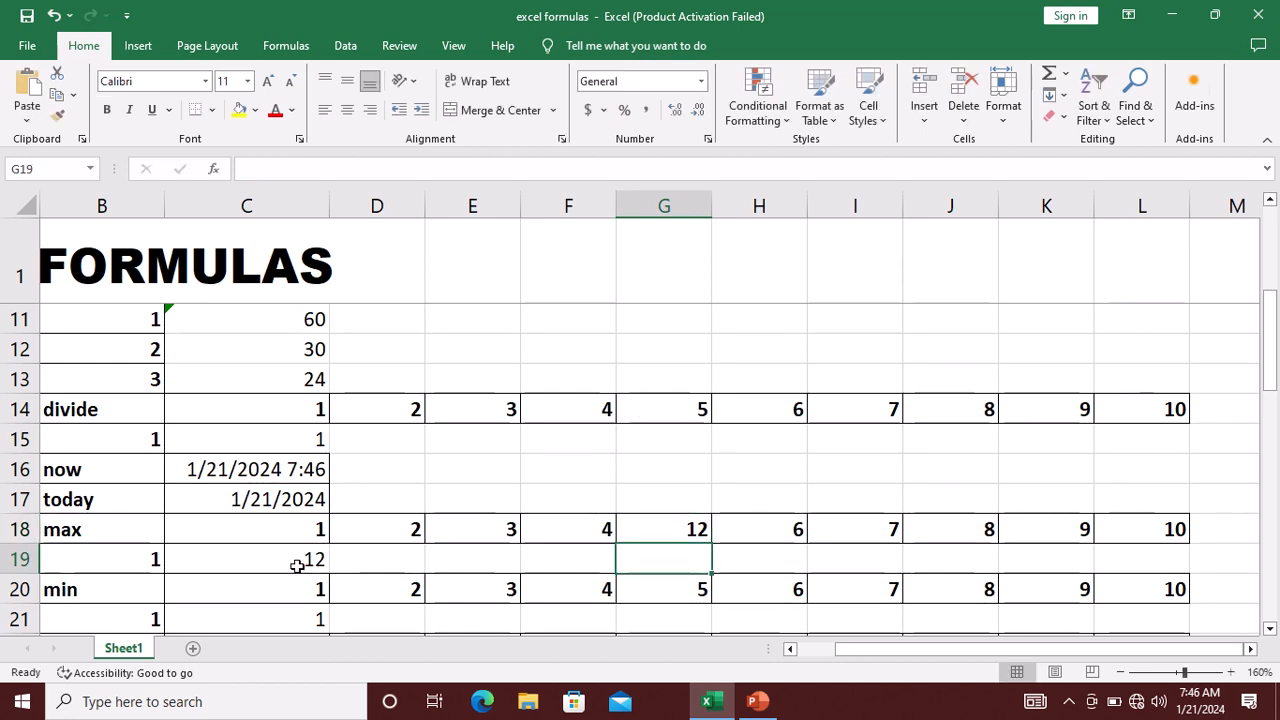
- Select the min section's result cell C21 to view its formula
scroll(843, 628, "down", 1)
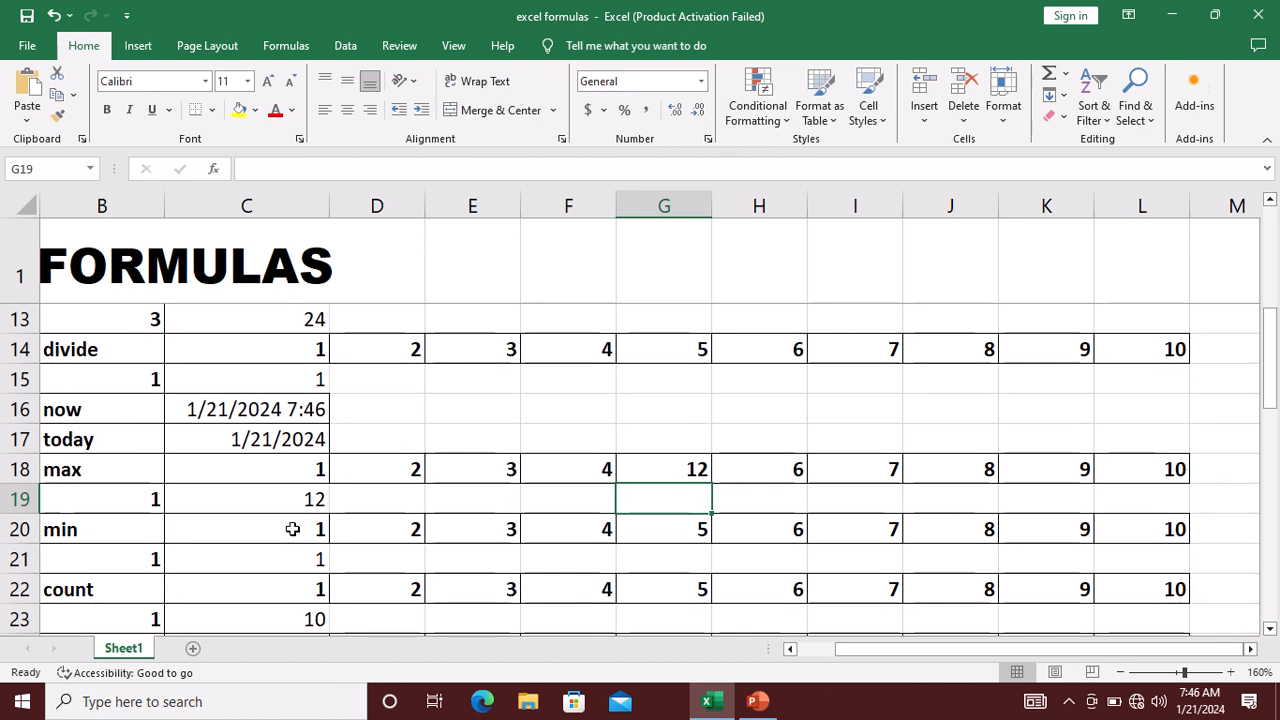
key("Down")
key("Left")
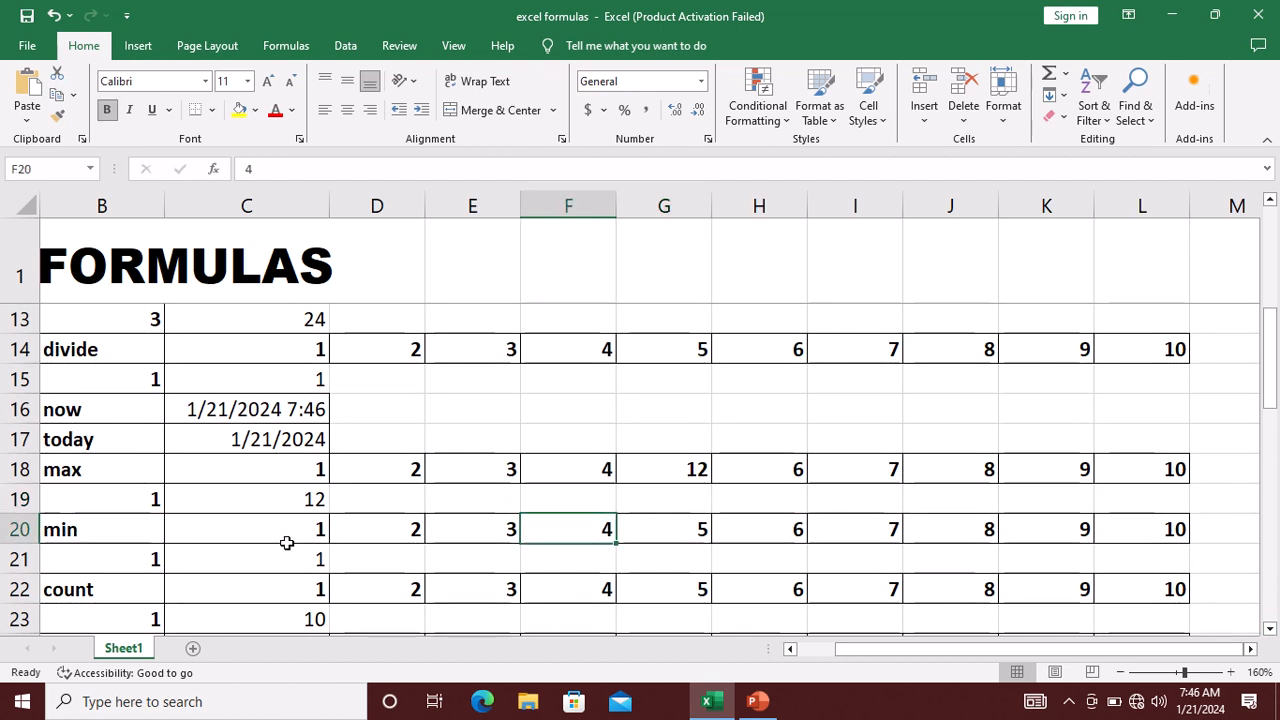
key("Left")
key("Left")
key("Down")
key("Left")
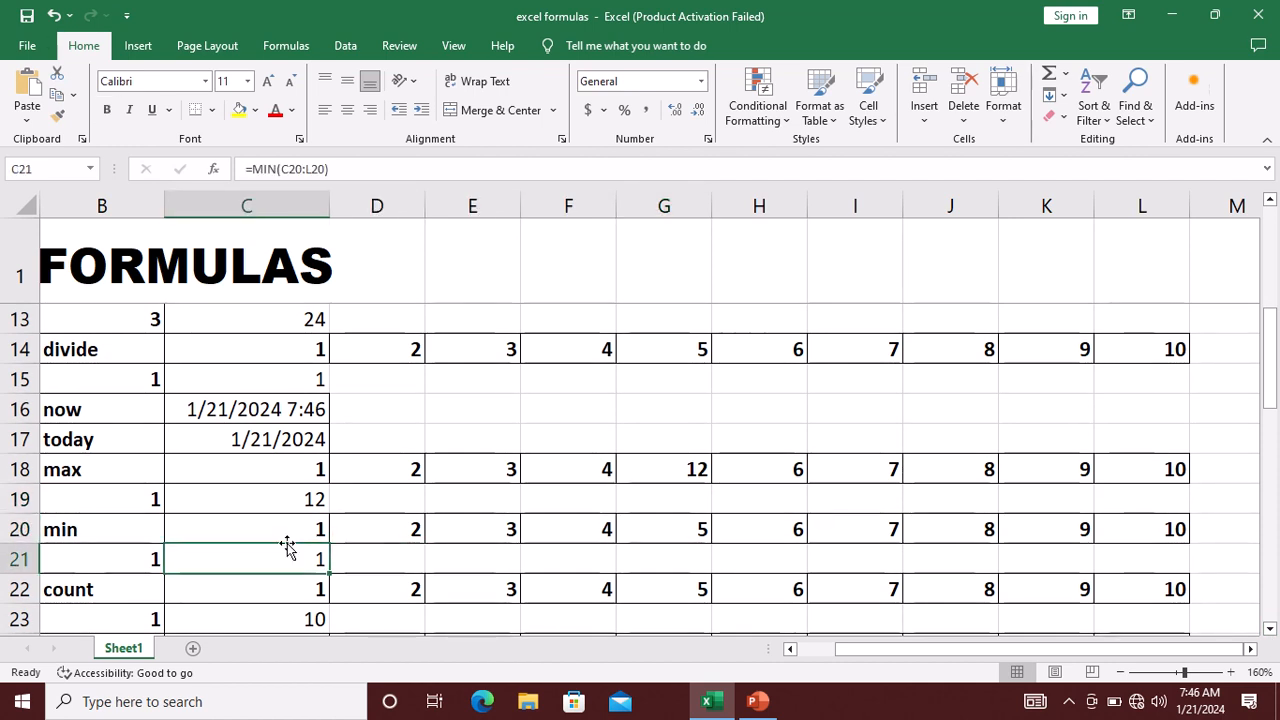
type("=")
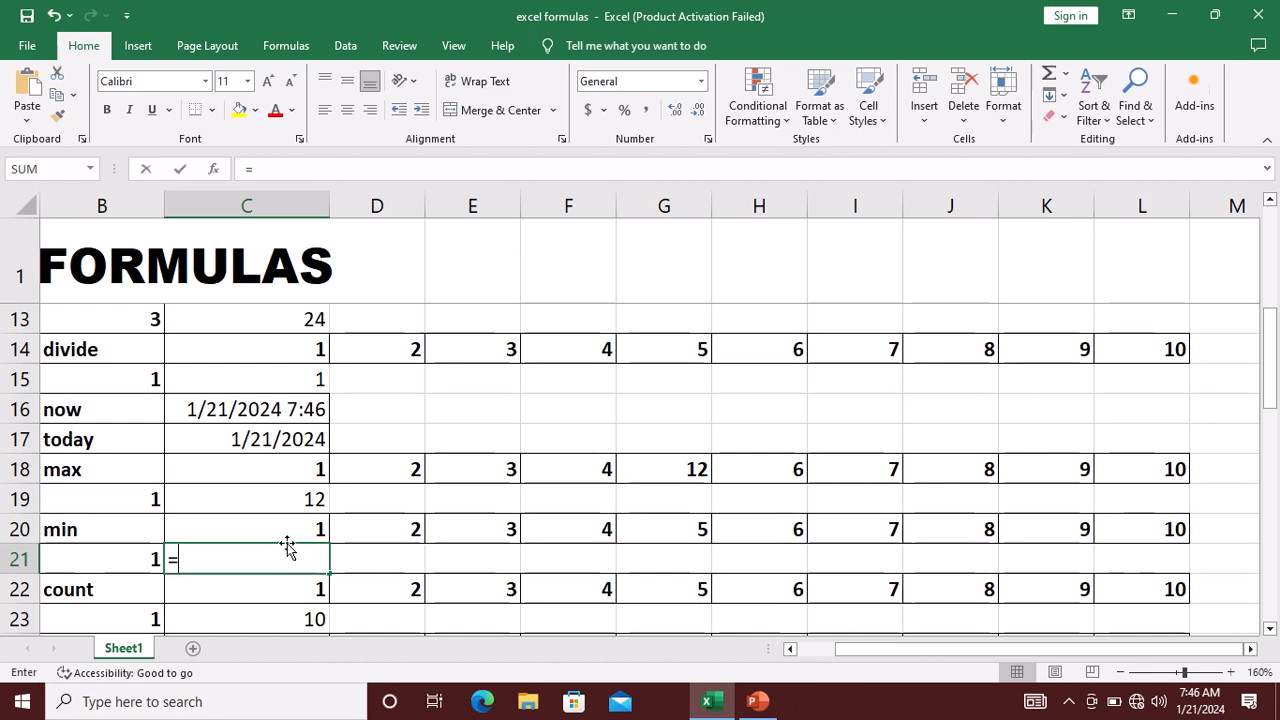
key("Return")
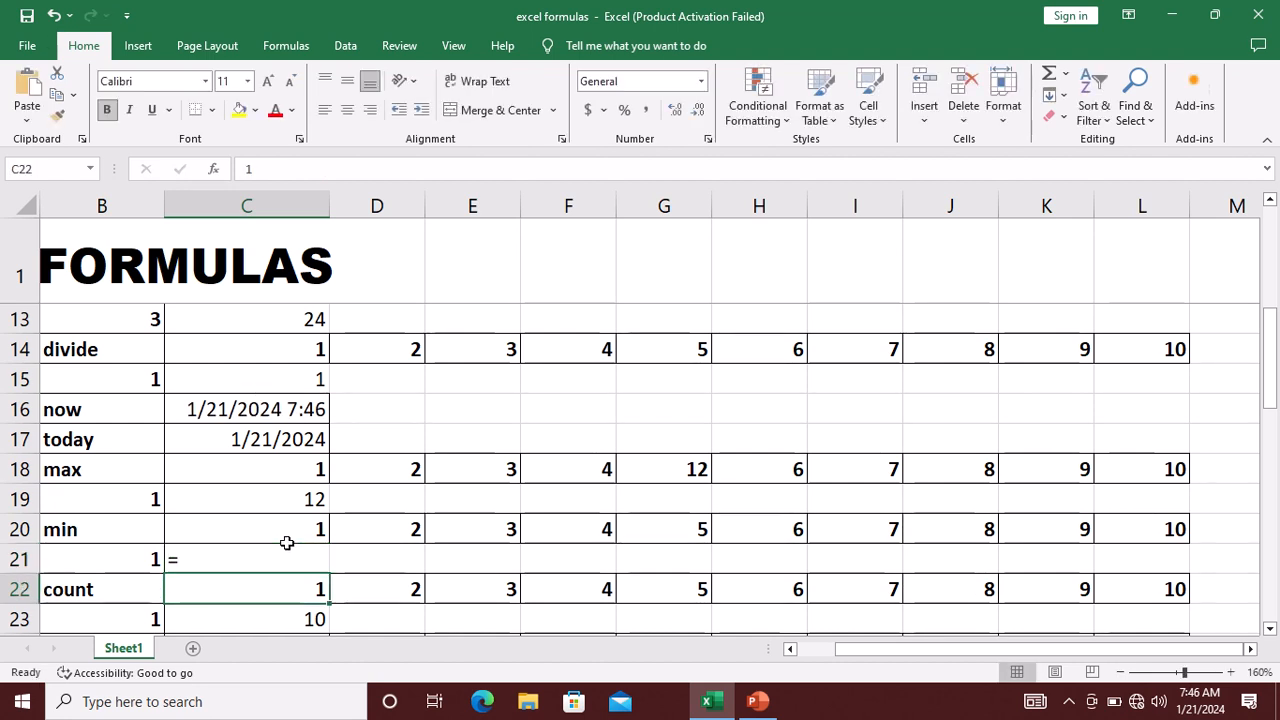
key("ctrl+z")
- Inspect the MIN formula in cell C21 and change the value in cell E20 of the min row to 0
key("F2")
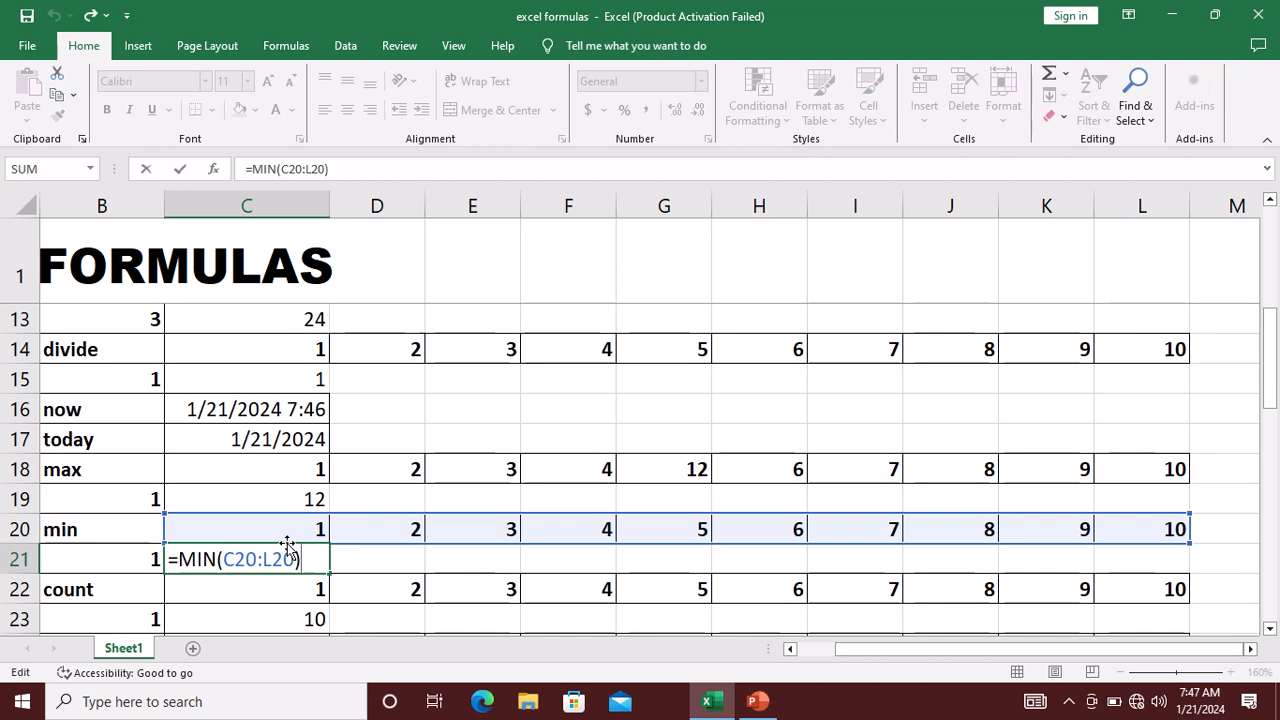
key("Return")
key("Right")
key("Up")
key("Up")
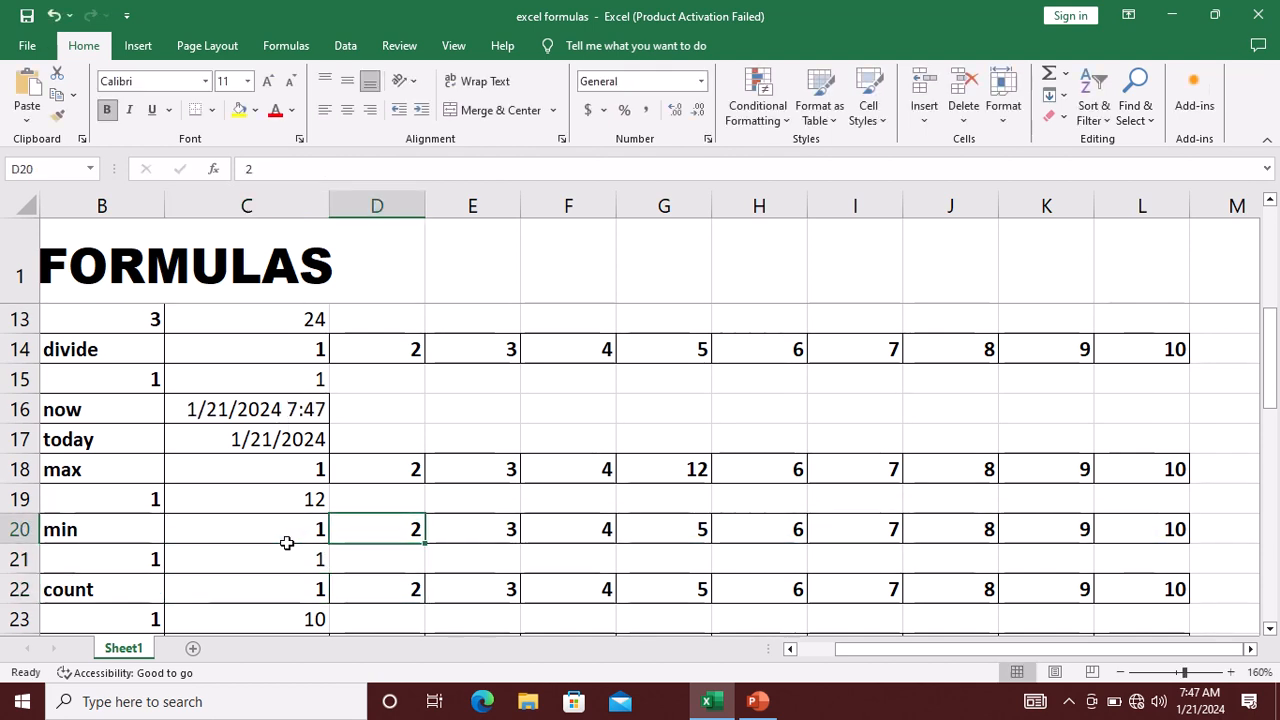
key("Right")
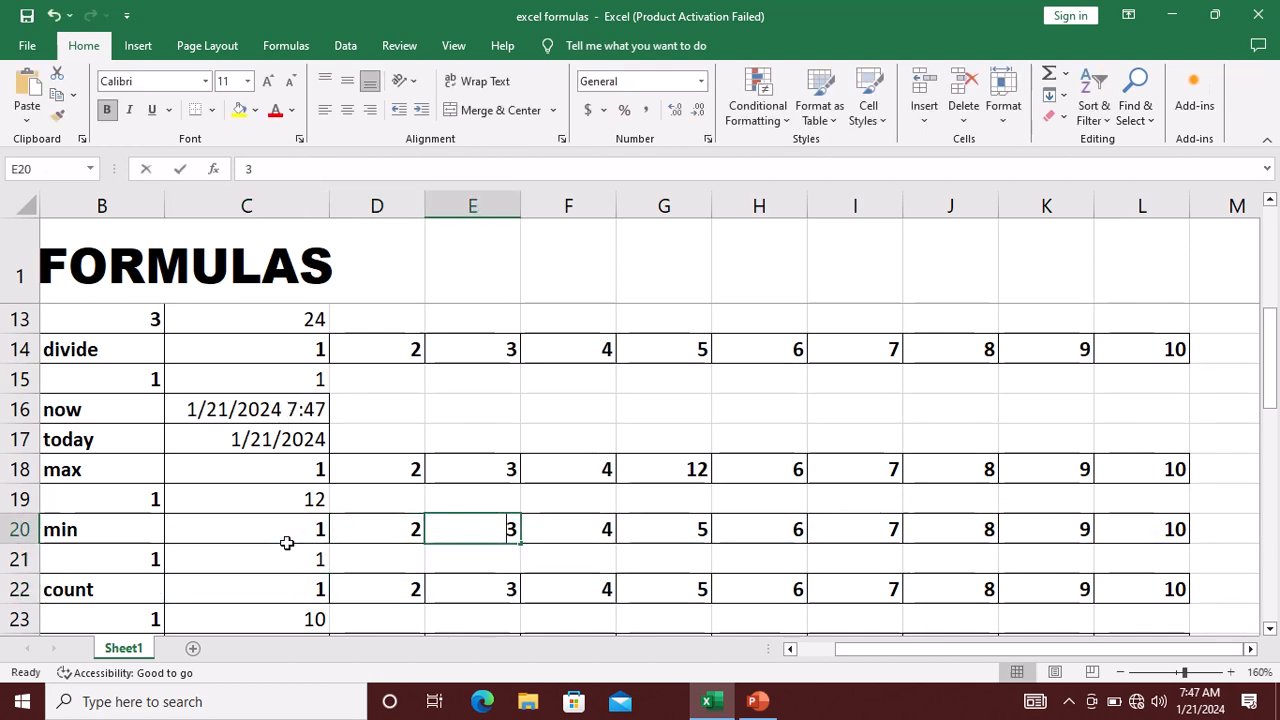
type("0")
key("Return")
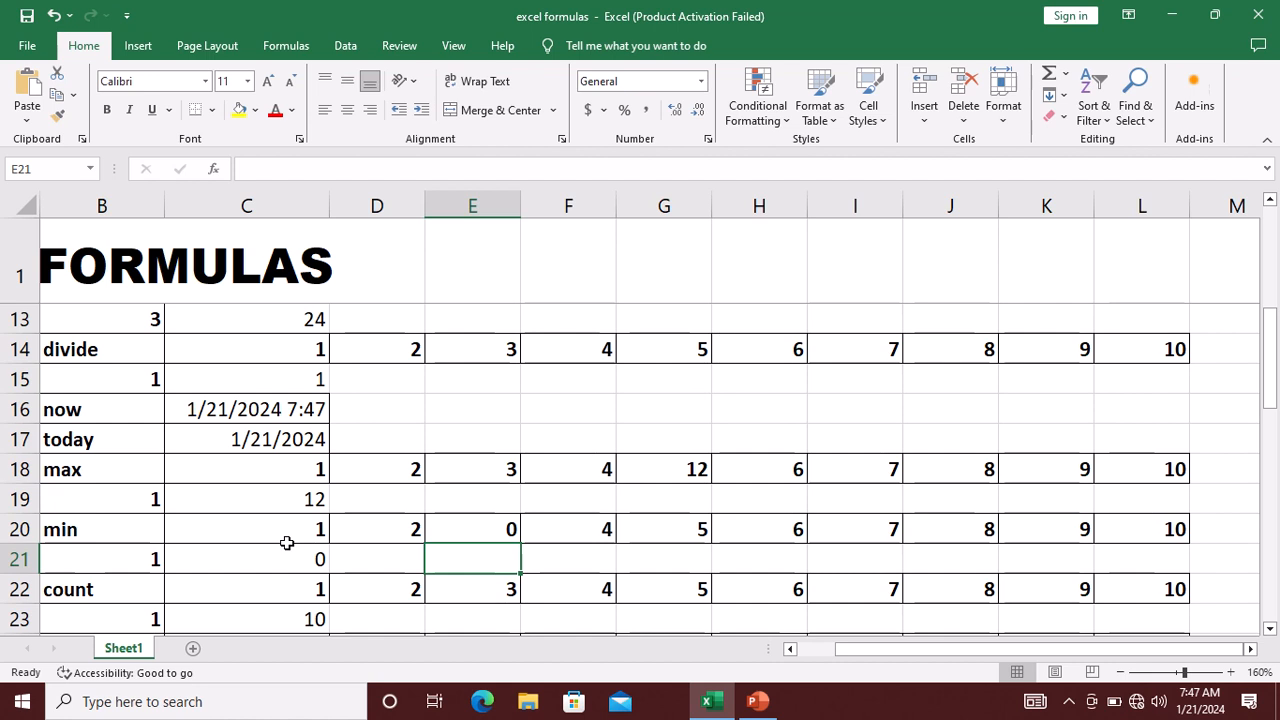
- Reopen the MIN formula in cell C21 to check its result against the row 20 range
key("Left")
key("Left")
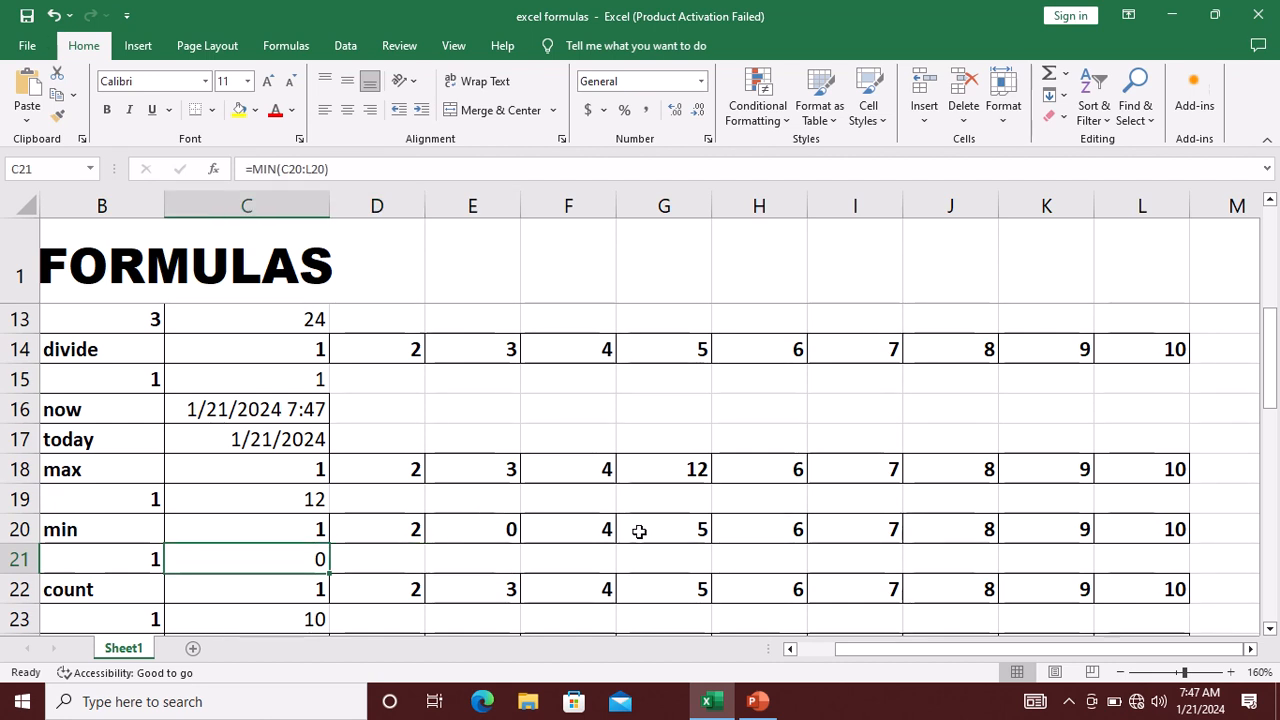
key("F2")
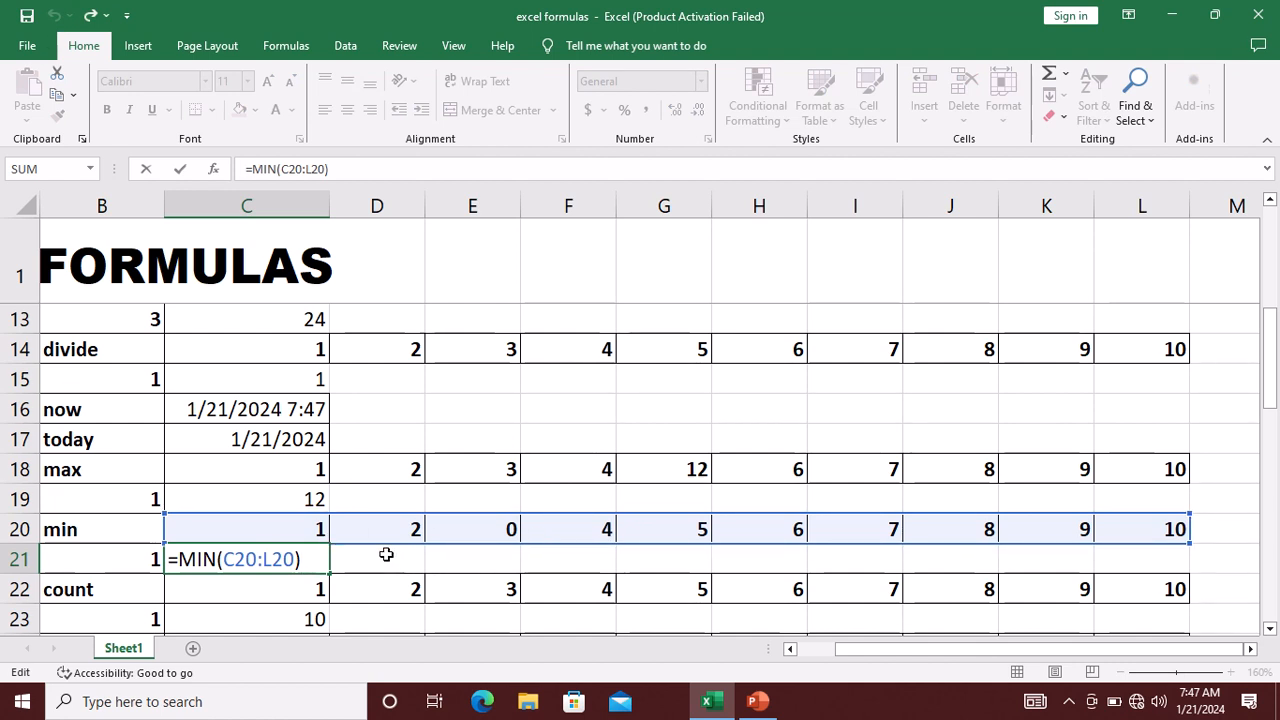
key("Return")
- Inspect the COUNT formula in cell C23 and the row 22 range it counts
key("Down")
key("Down")
key("Down")
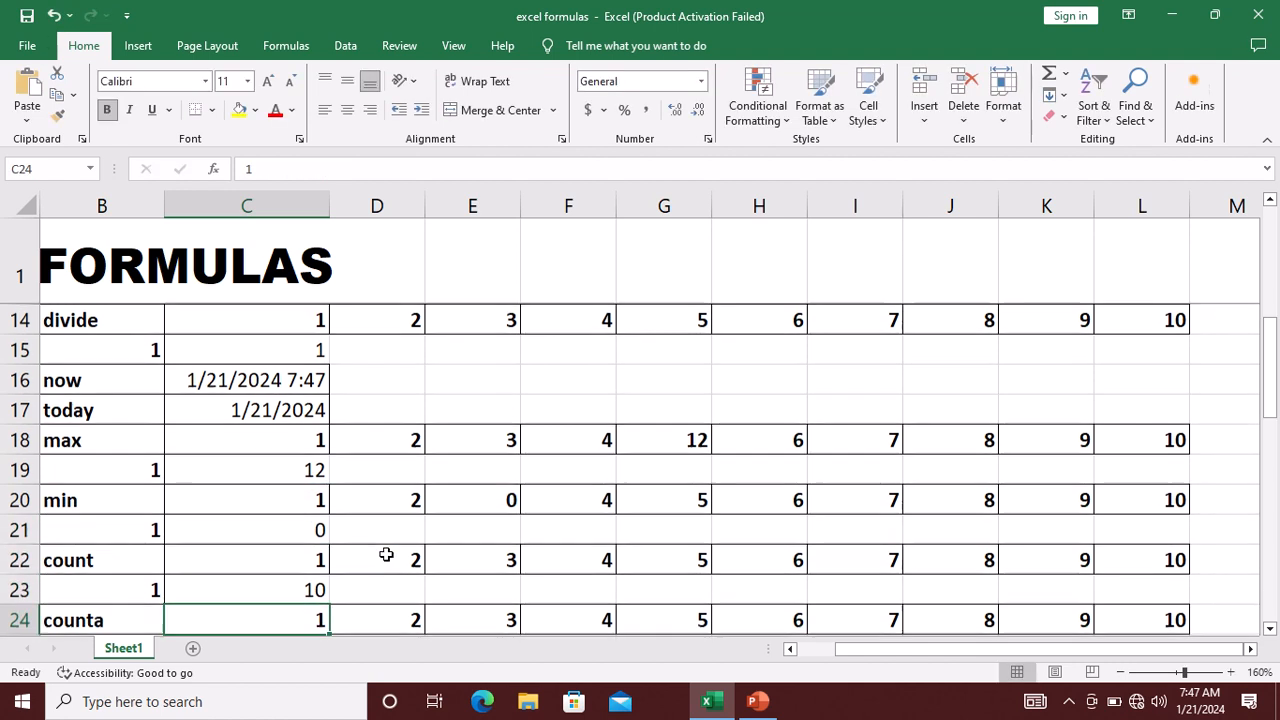
key("Up")
key("Up")
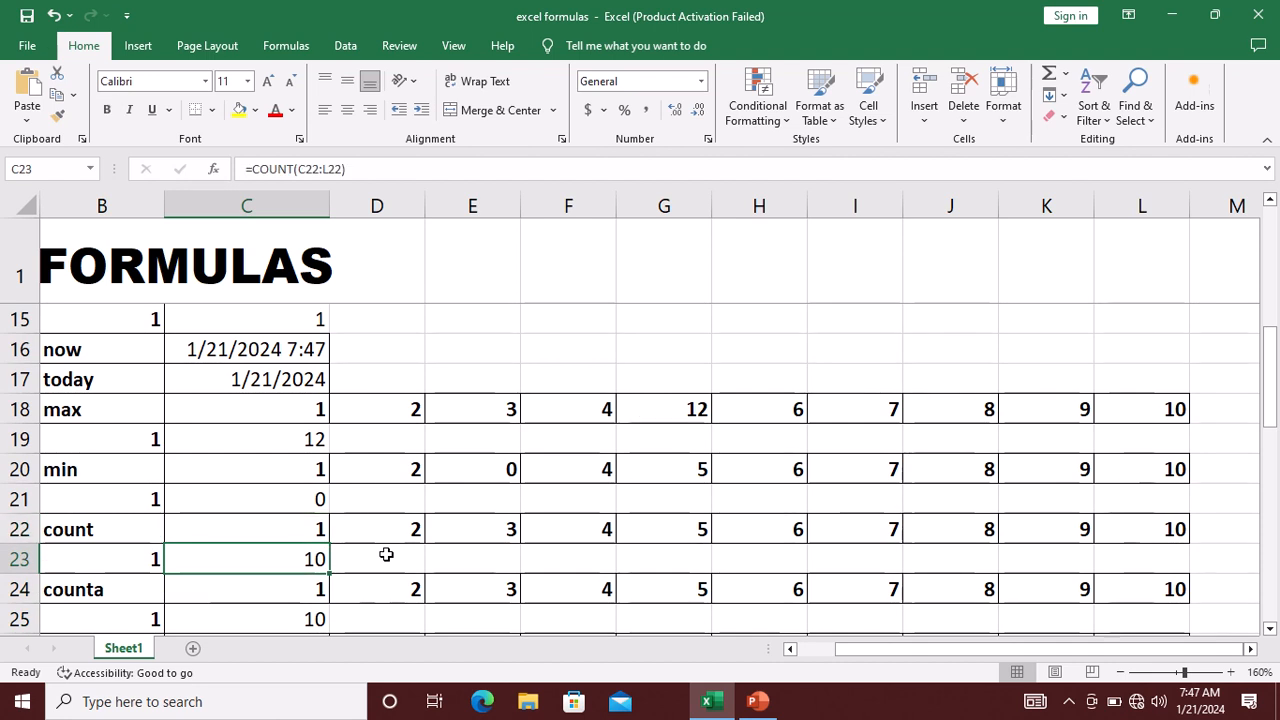
key("F2")
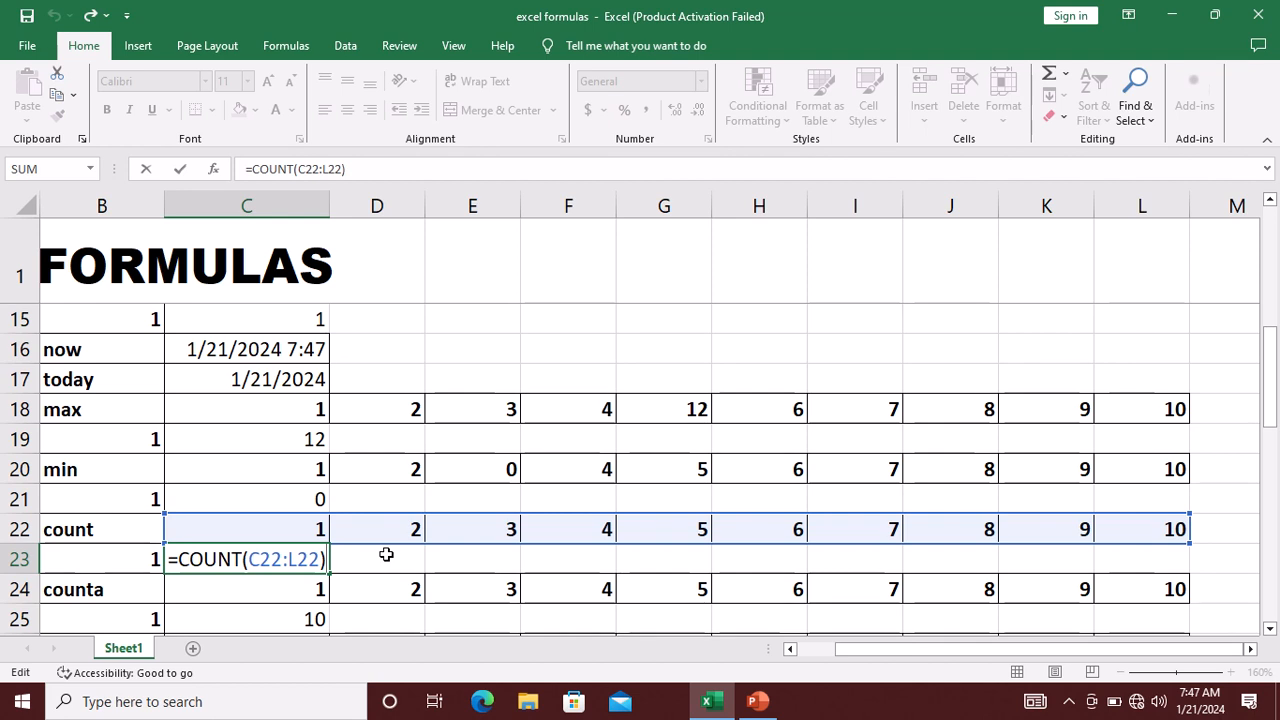
key("Return")
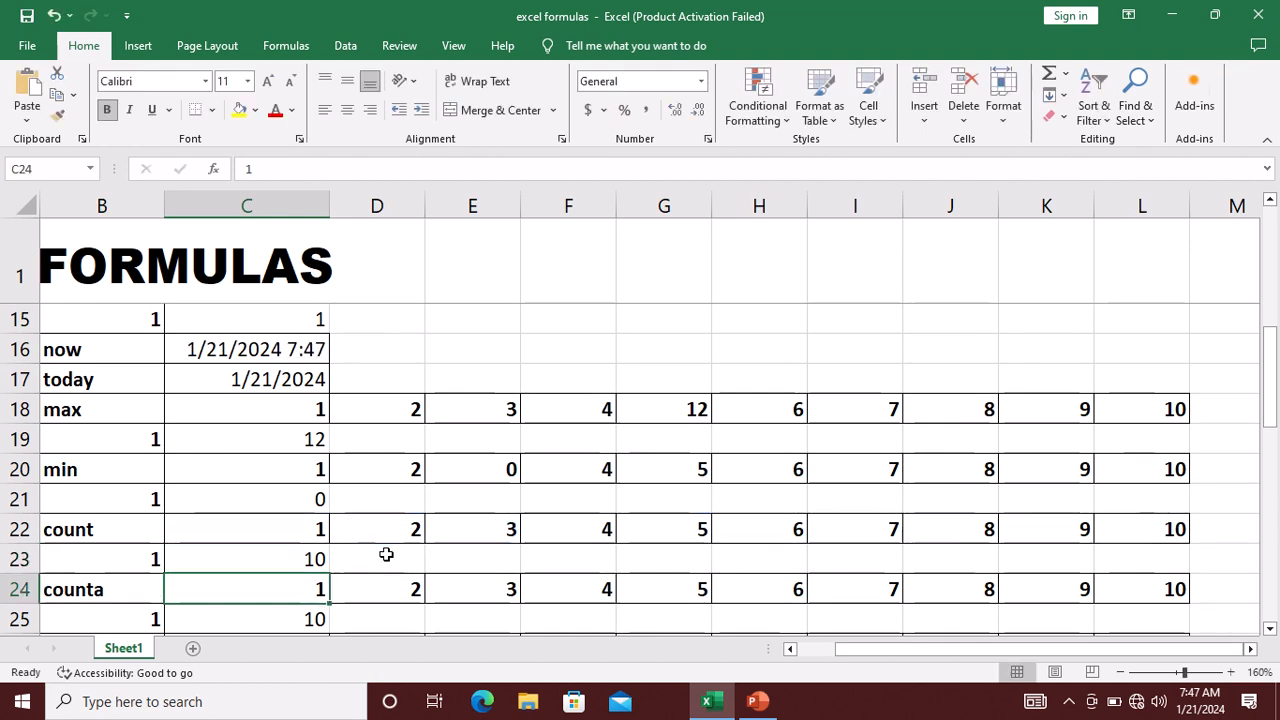
- Clear cell D22 in the count row and check the COUNT result in cell C23
key("Right")
key("Up")
key("Up")
key("Right")
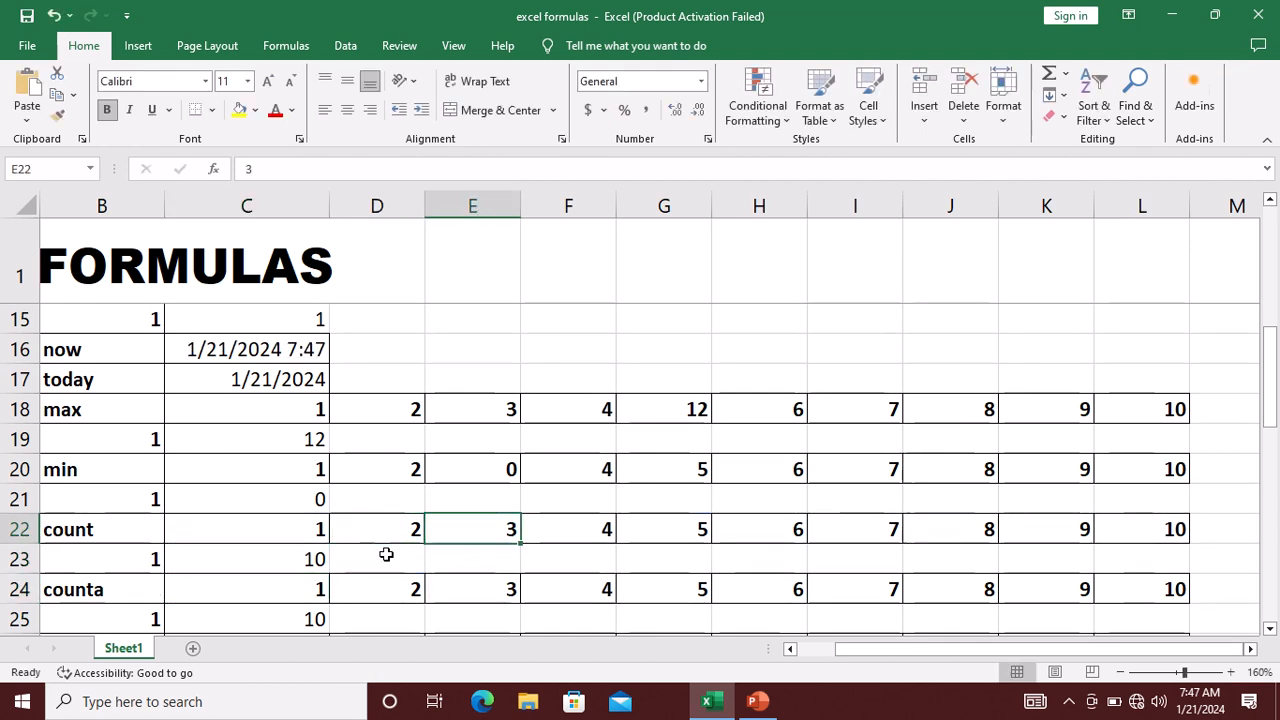
key("Left")
key("BackSpace")
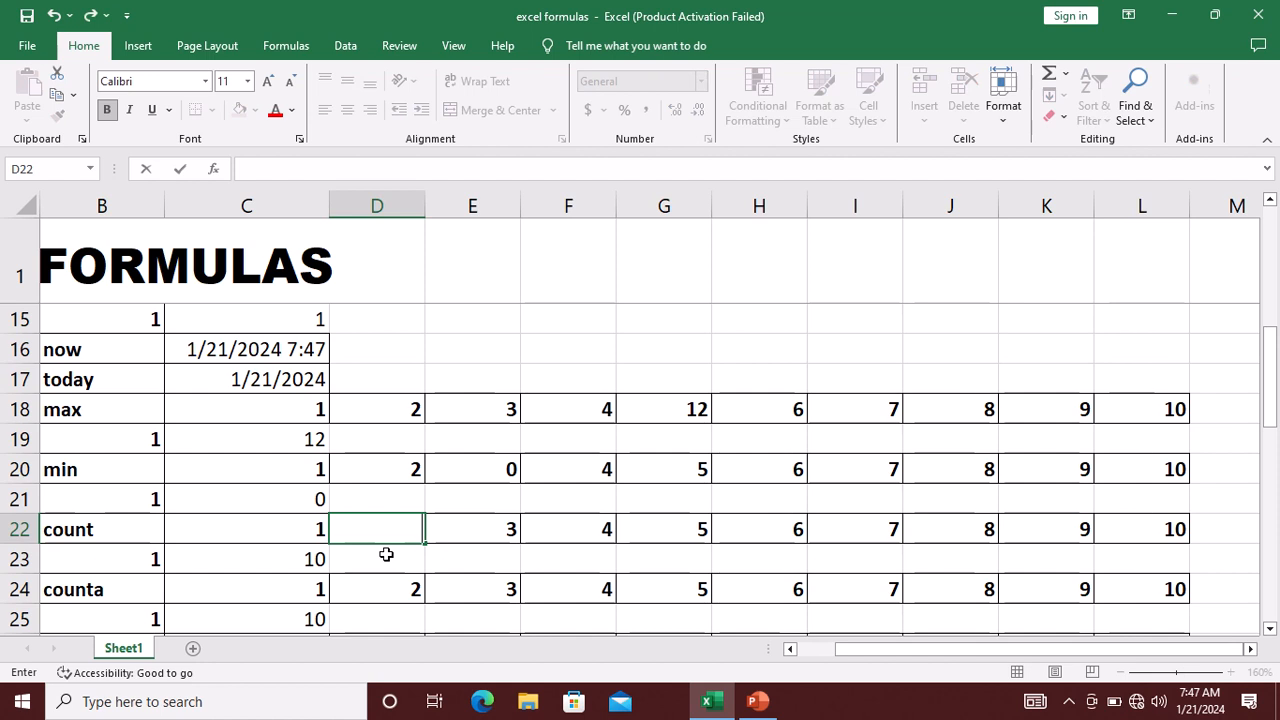
key("Return")
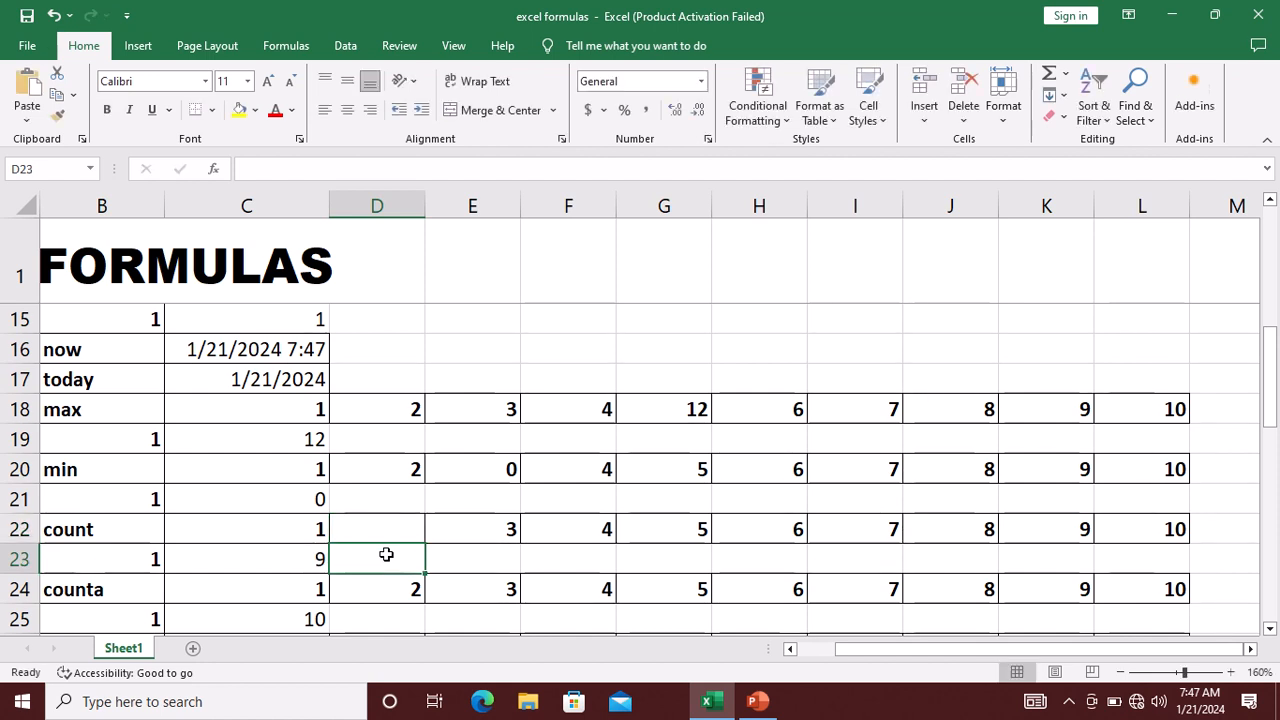
key("Left")
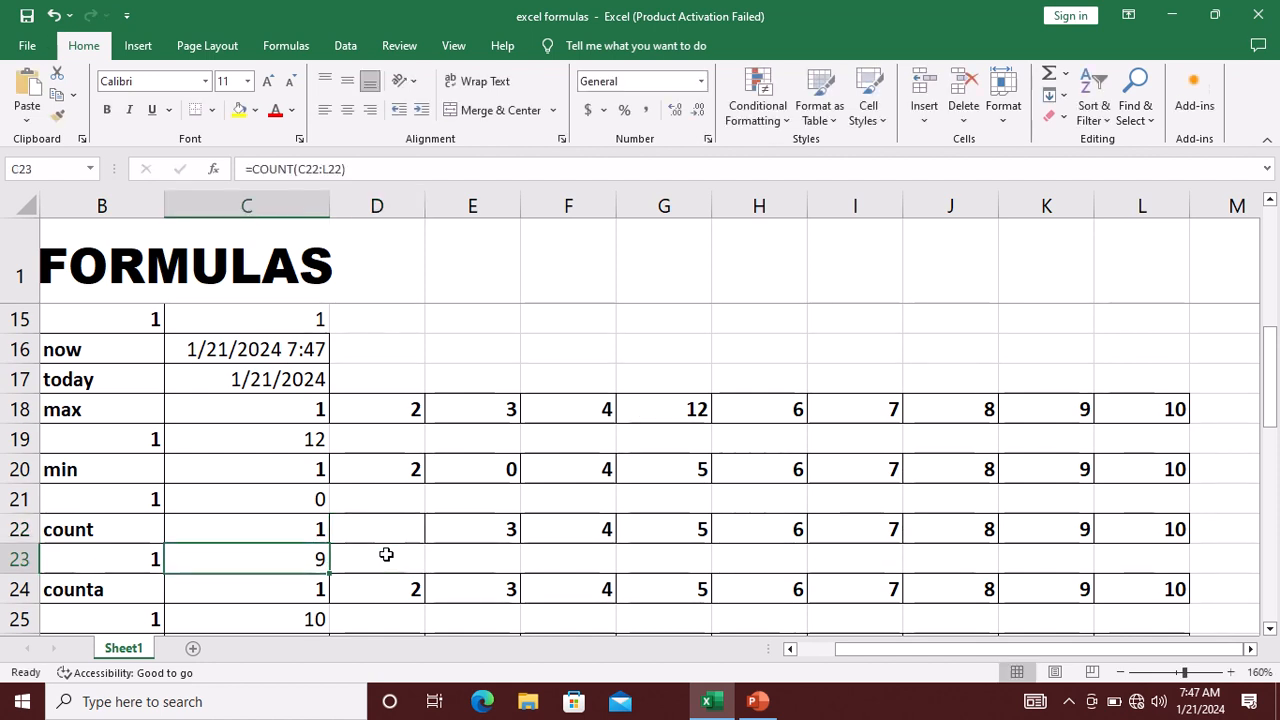
- Replace the number in cell F22 with the text "a" and check the COUNT result in cell C23
key("Right")
key("Right")
key("Right")
key("Up")
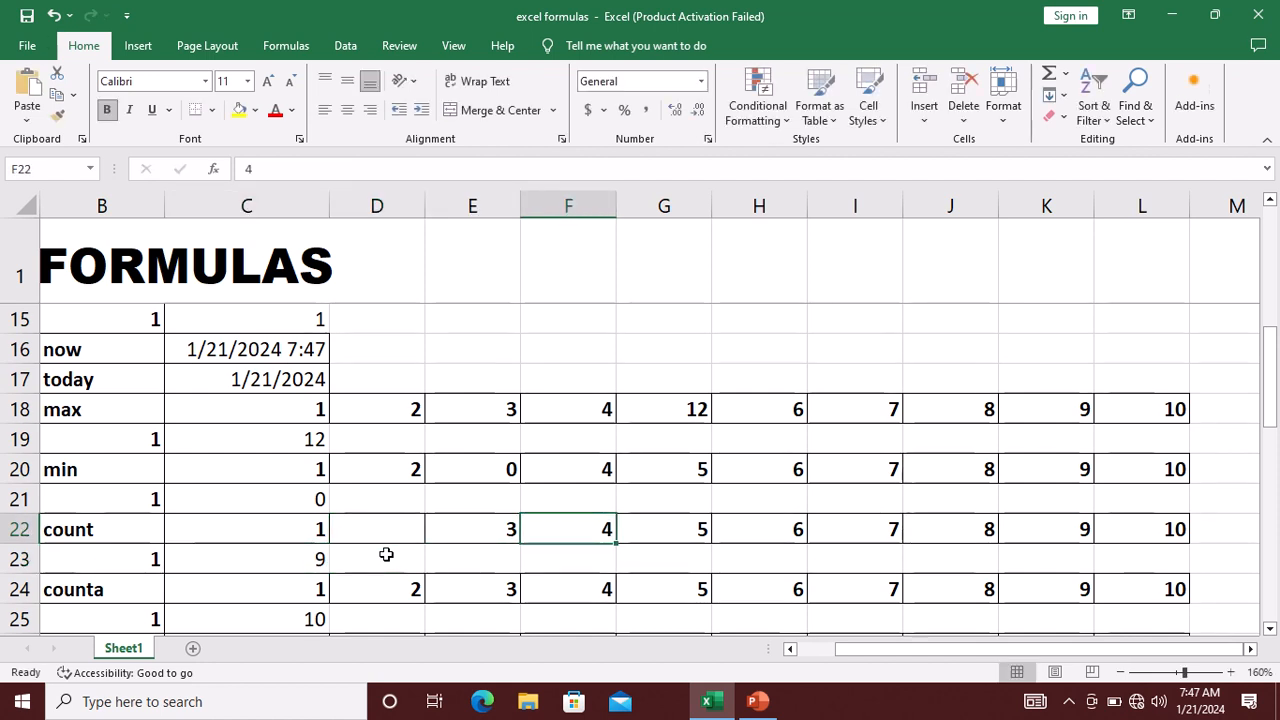
type("a")
key("Return")
key("Up")
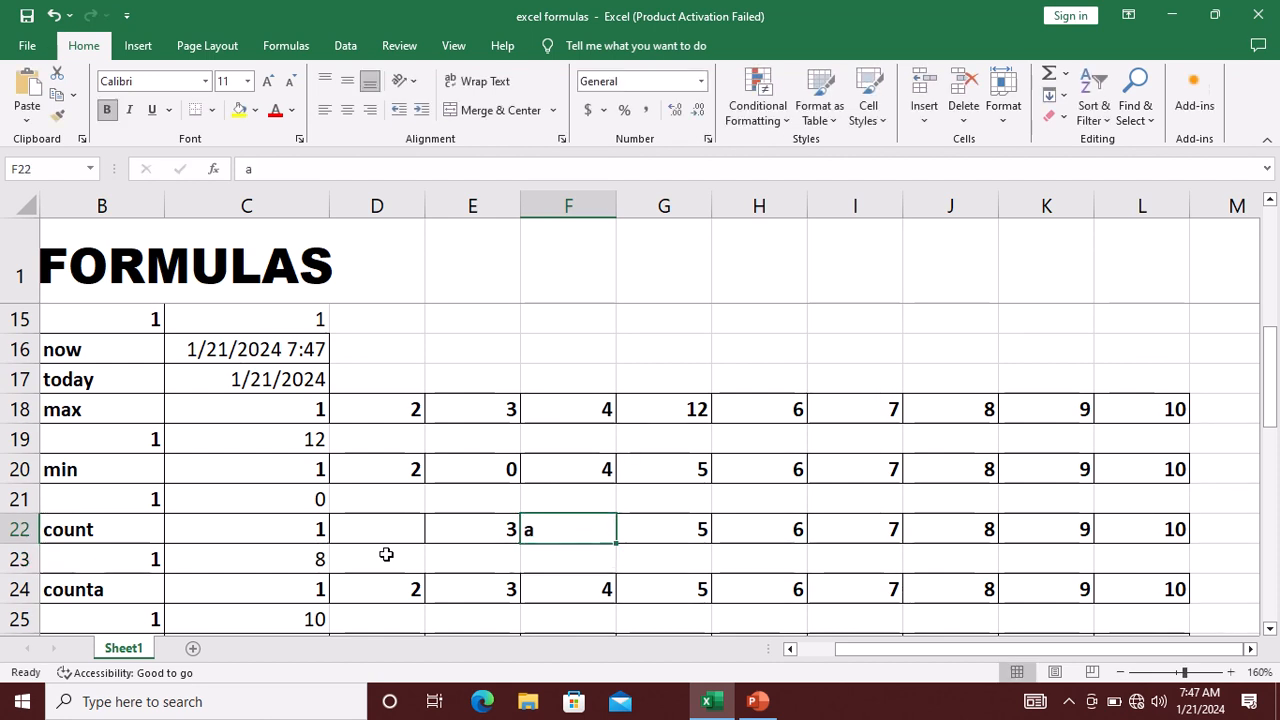
key("Left")
key("Down")
key("Left")
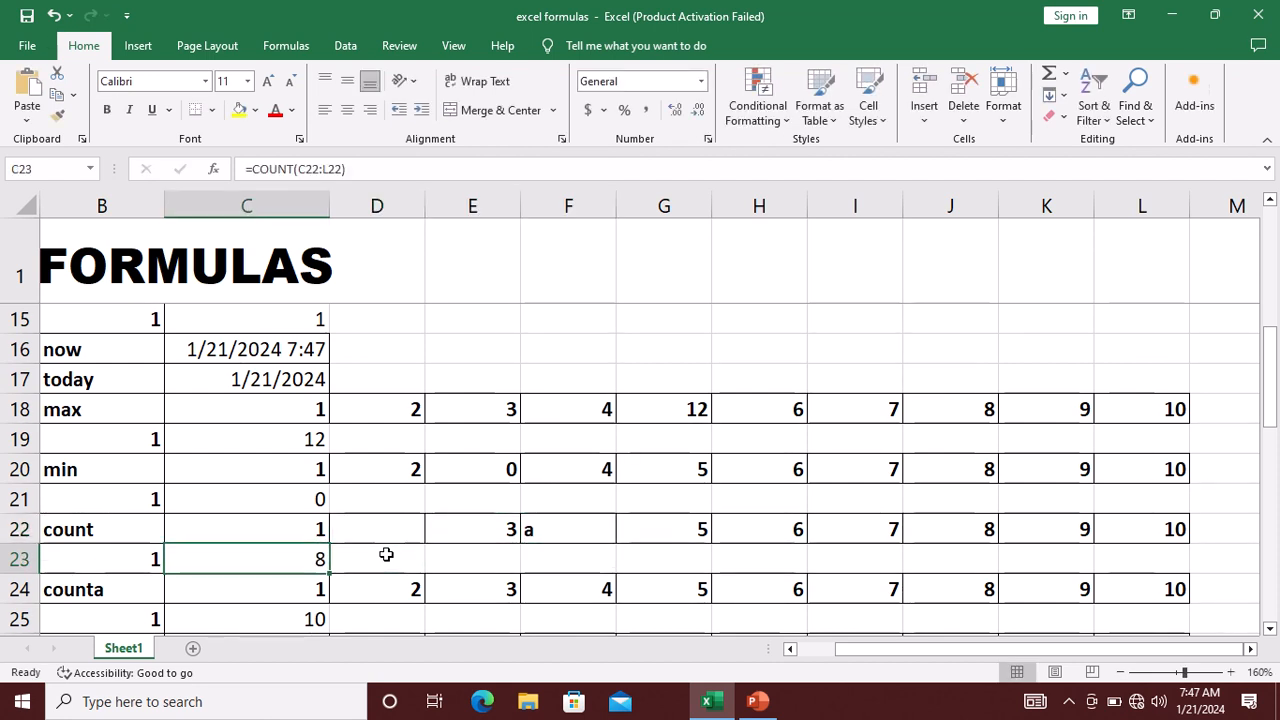
- Inspect the COUNTA formula in cell C25 and the row 24 range it counts
key("Down")
key("Down")
key("Down")
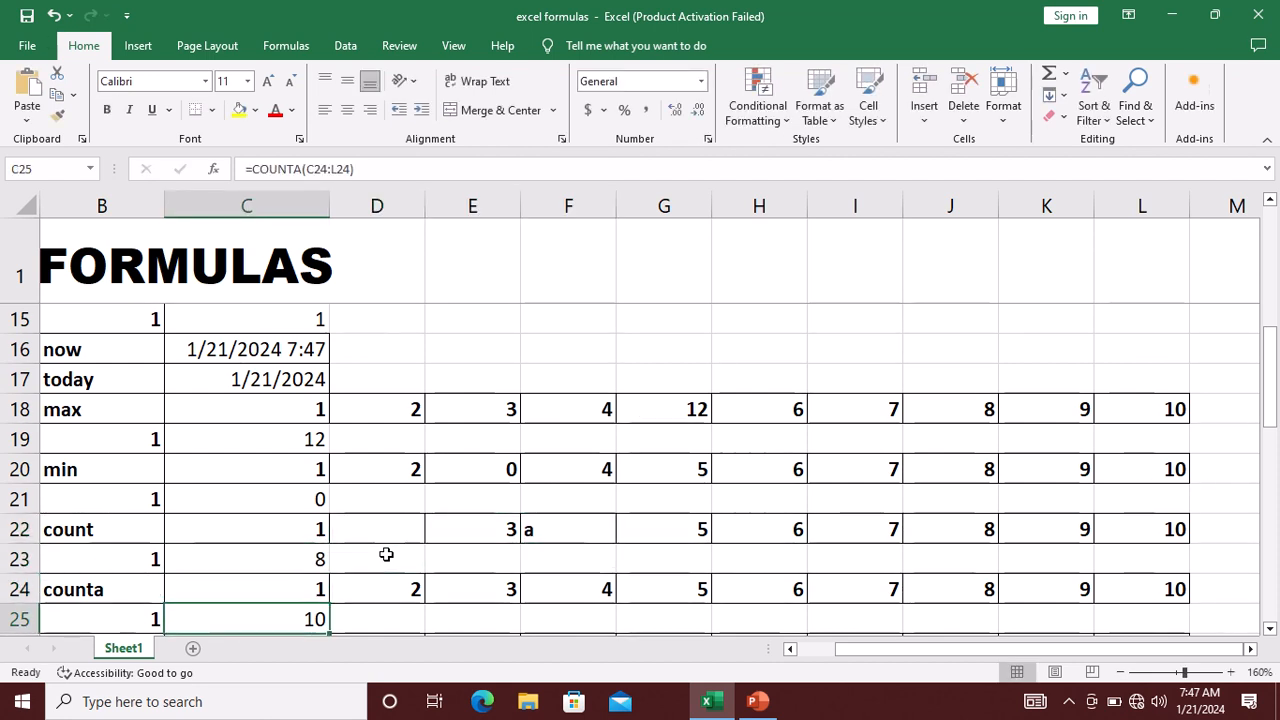
key("Down")
key("Up")
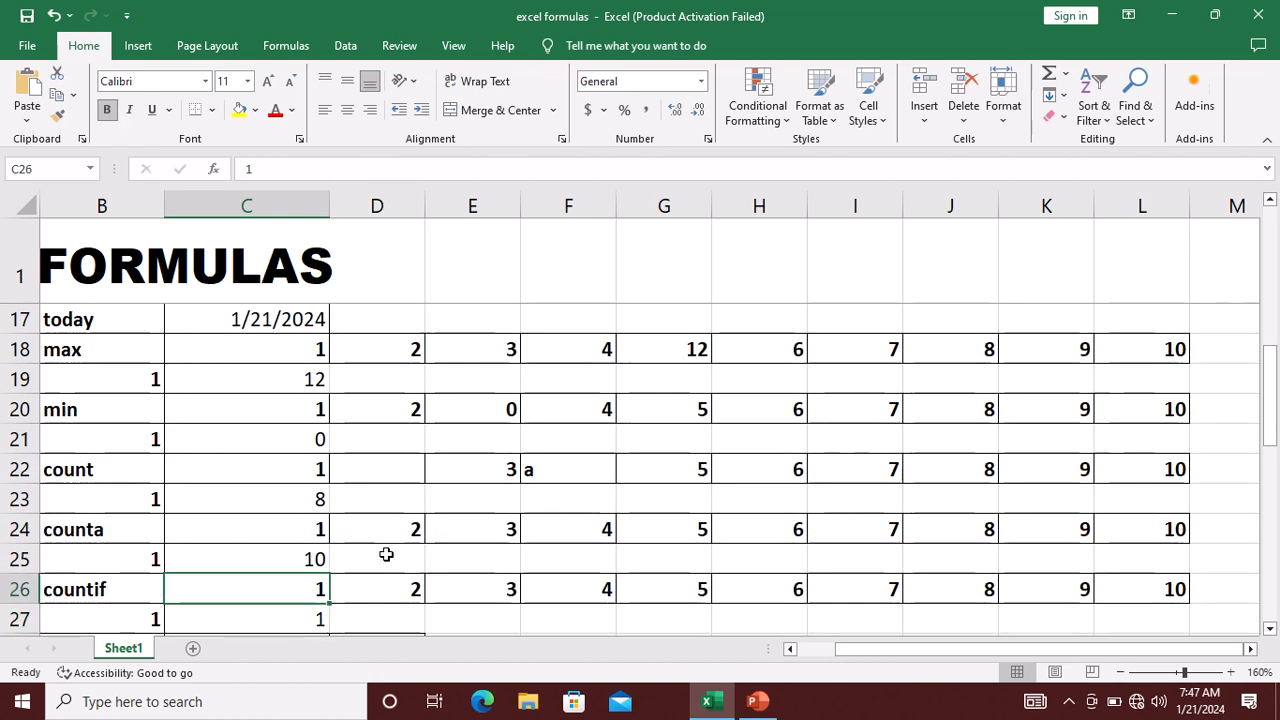
key("Up")
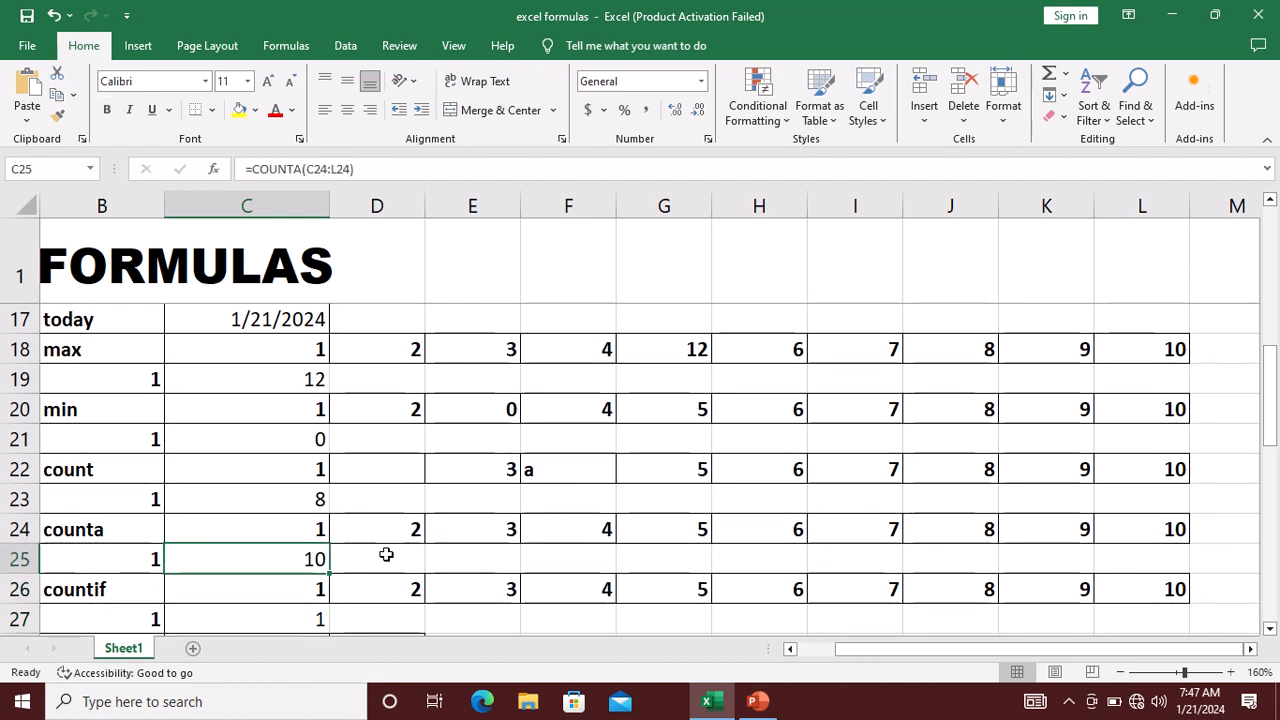
key("F2")
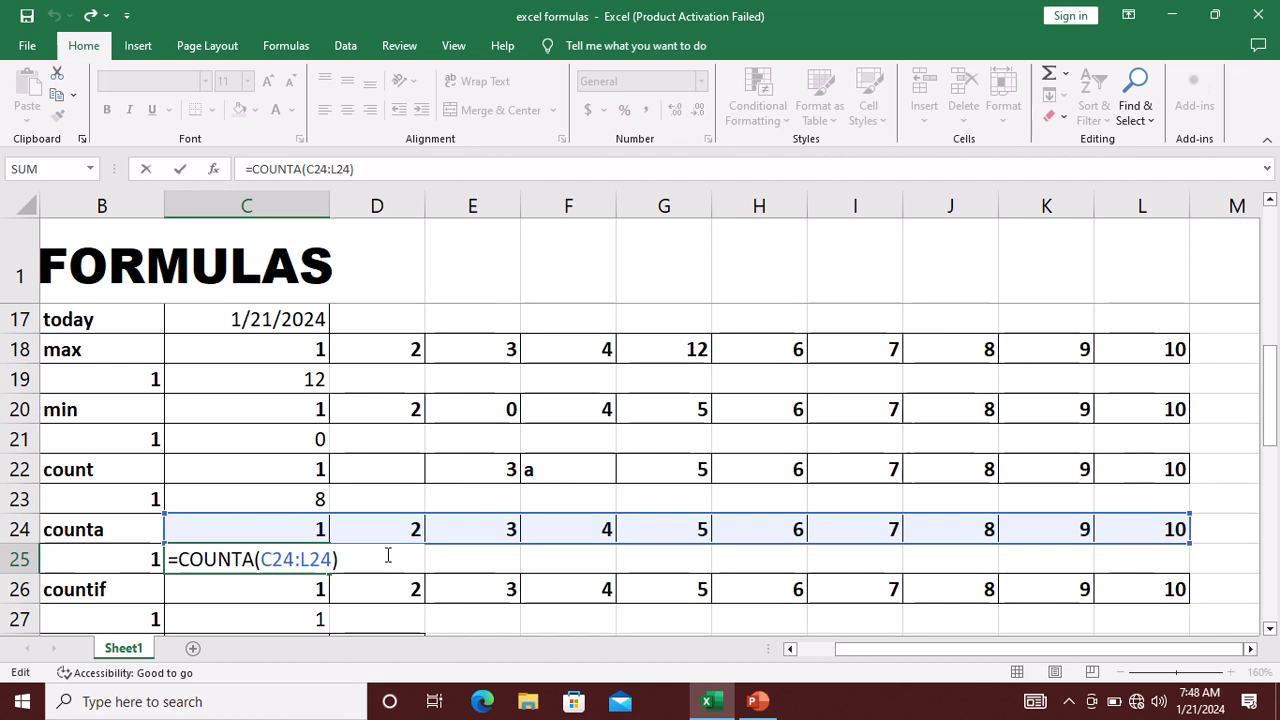
key("Return")
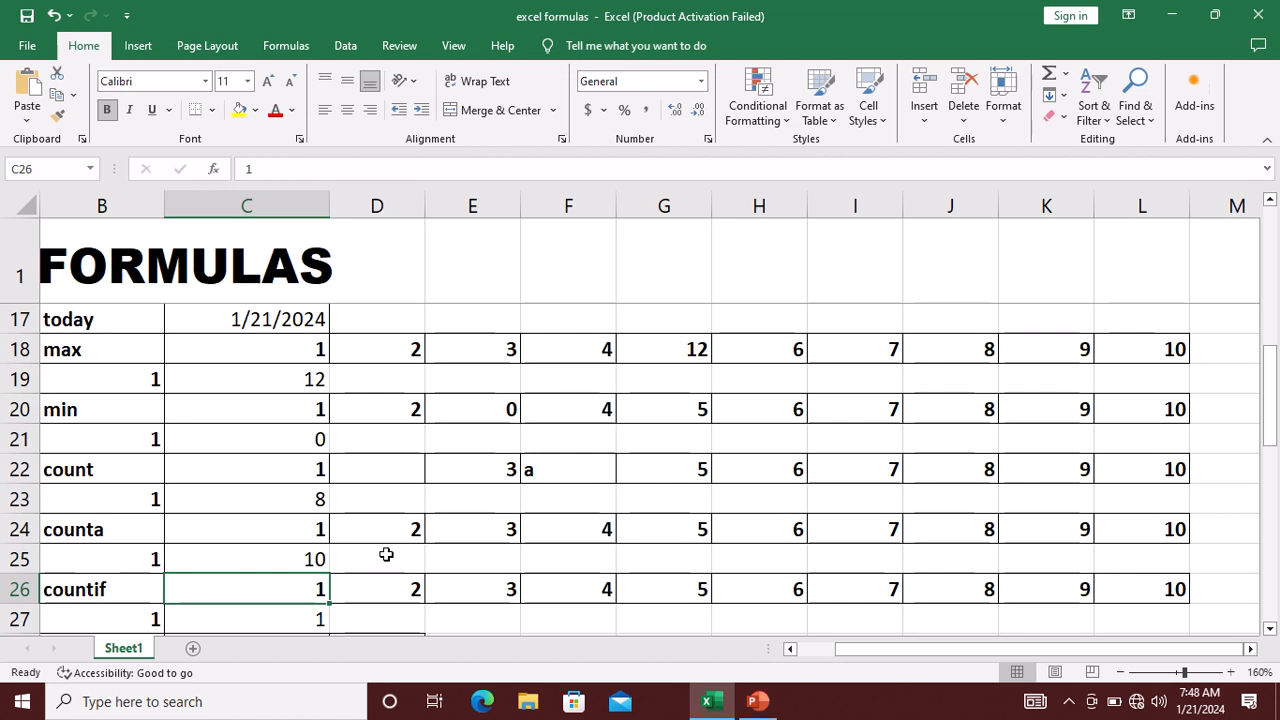
- Replace the number in cell F24 with the text "a" and check the COUNTA result in cell C25
key("Up")
key("Right")
key("Right")
key("Up")
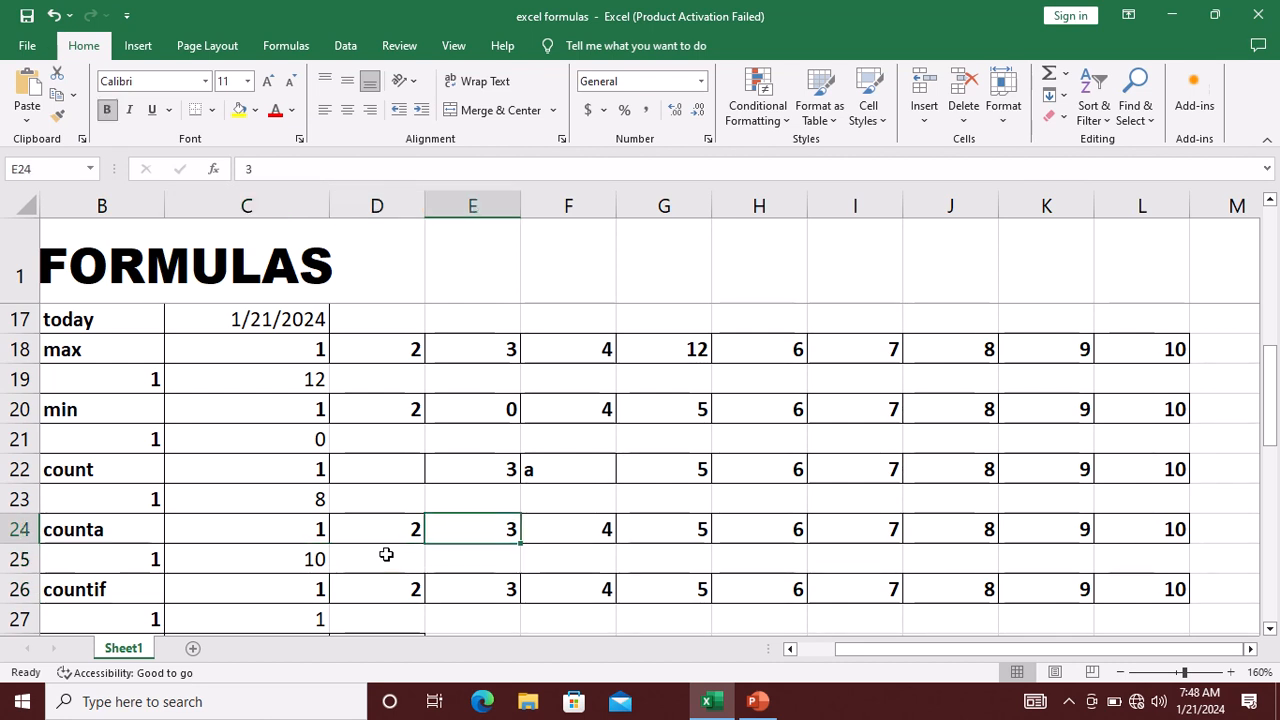
key("Right")
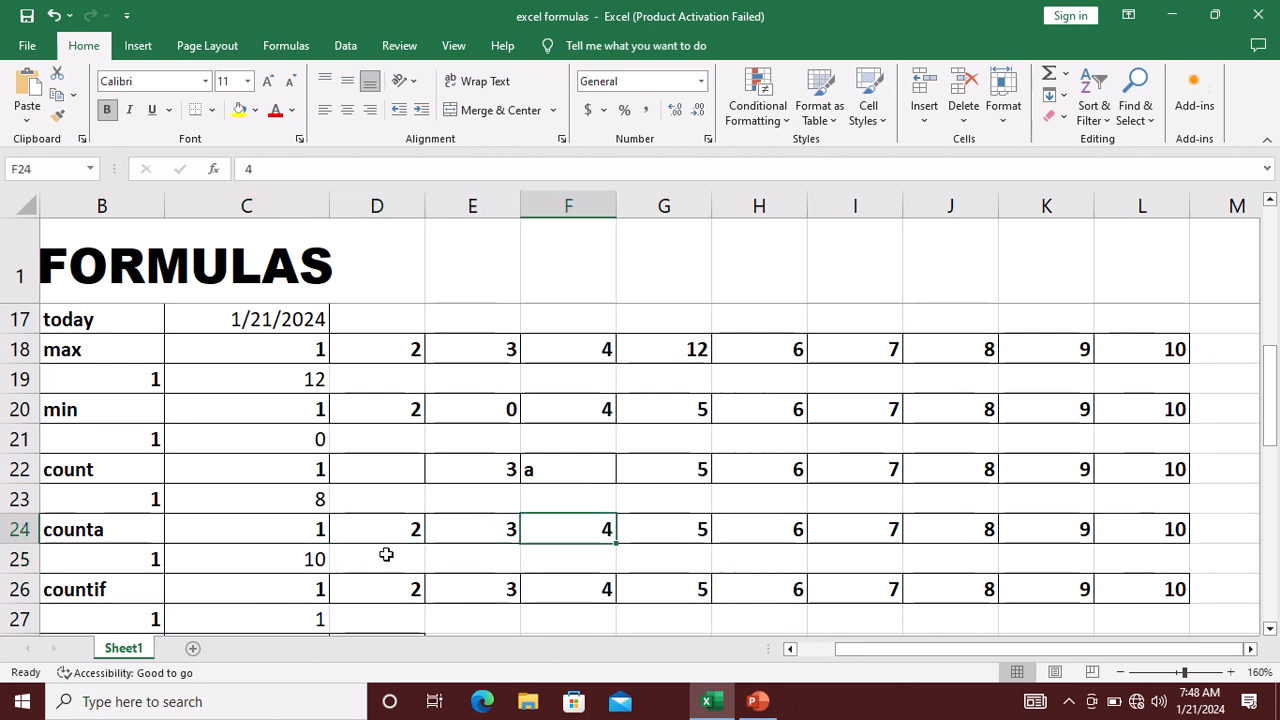
type("a")
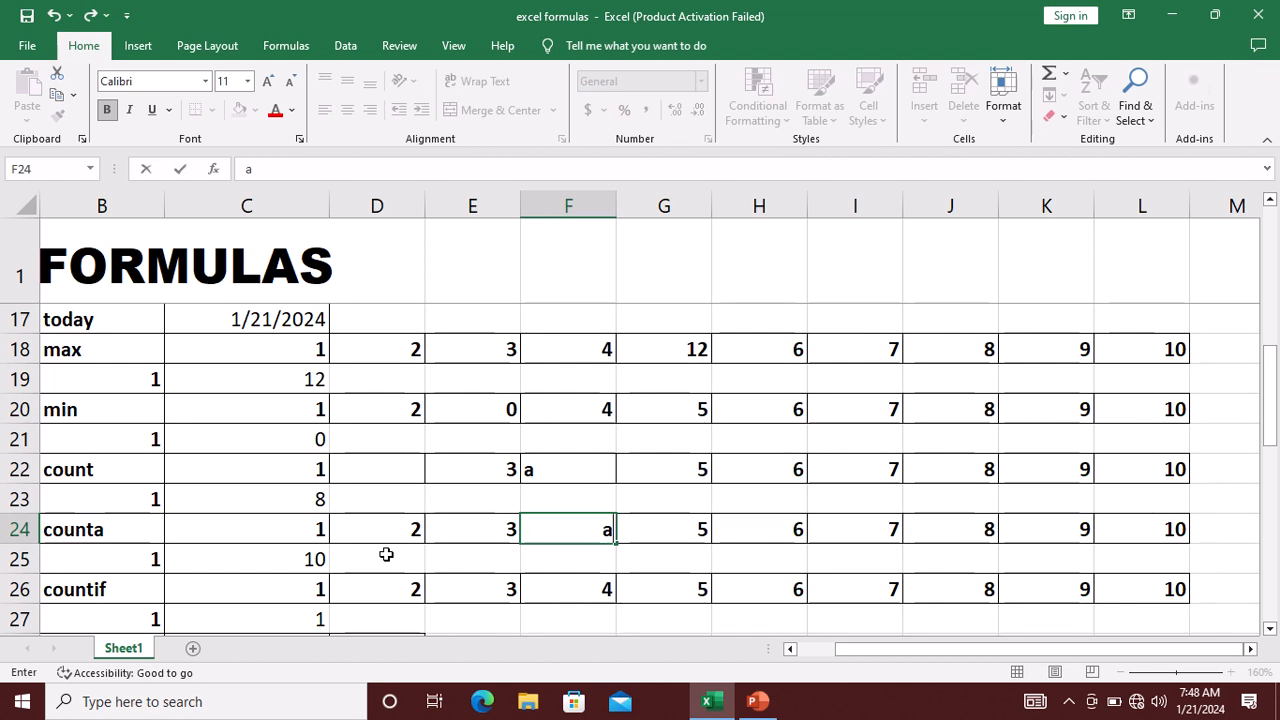
key("Return")
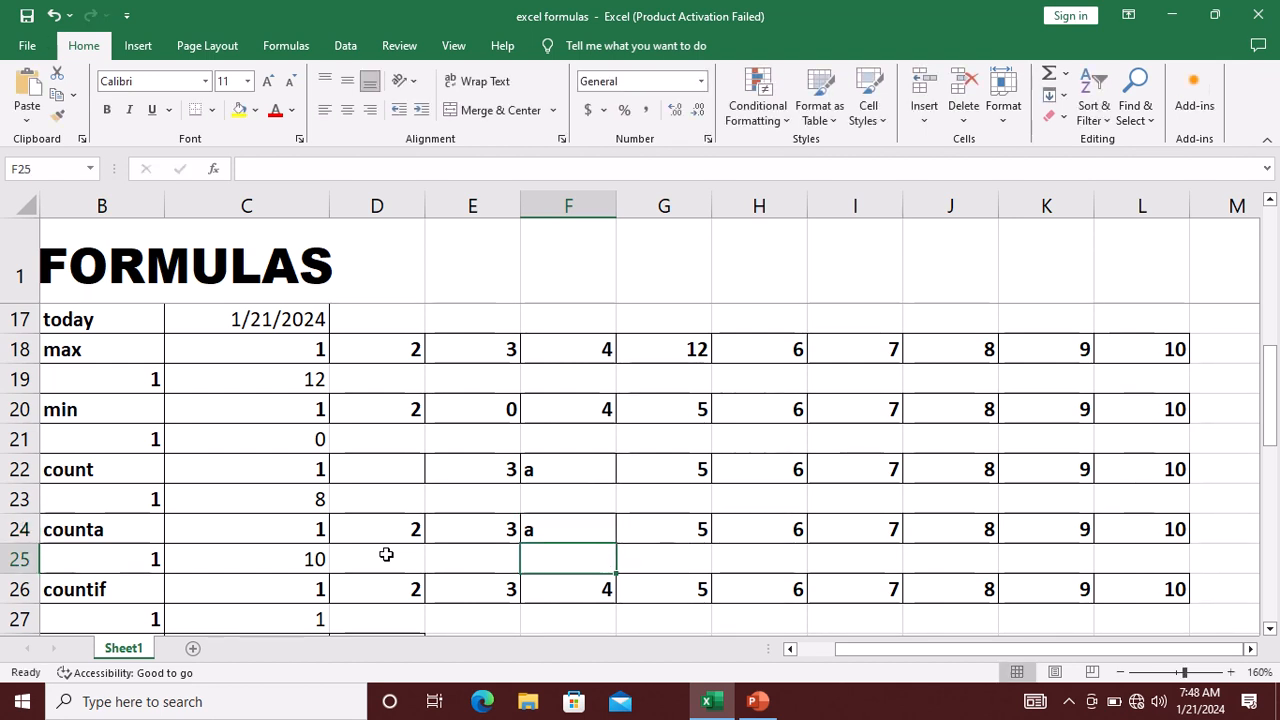
key("Left")
key("Left")
key("Left")
- Clear cell G24 in the counta row and check the COUNTA result in cell C25
key("Right")
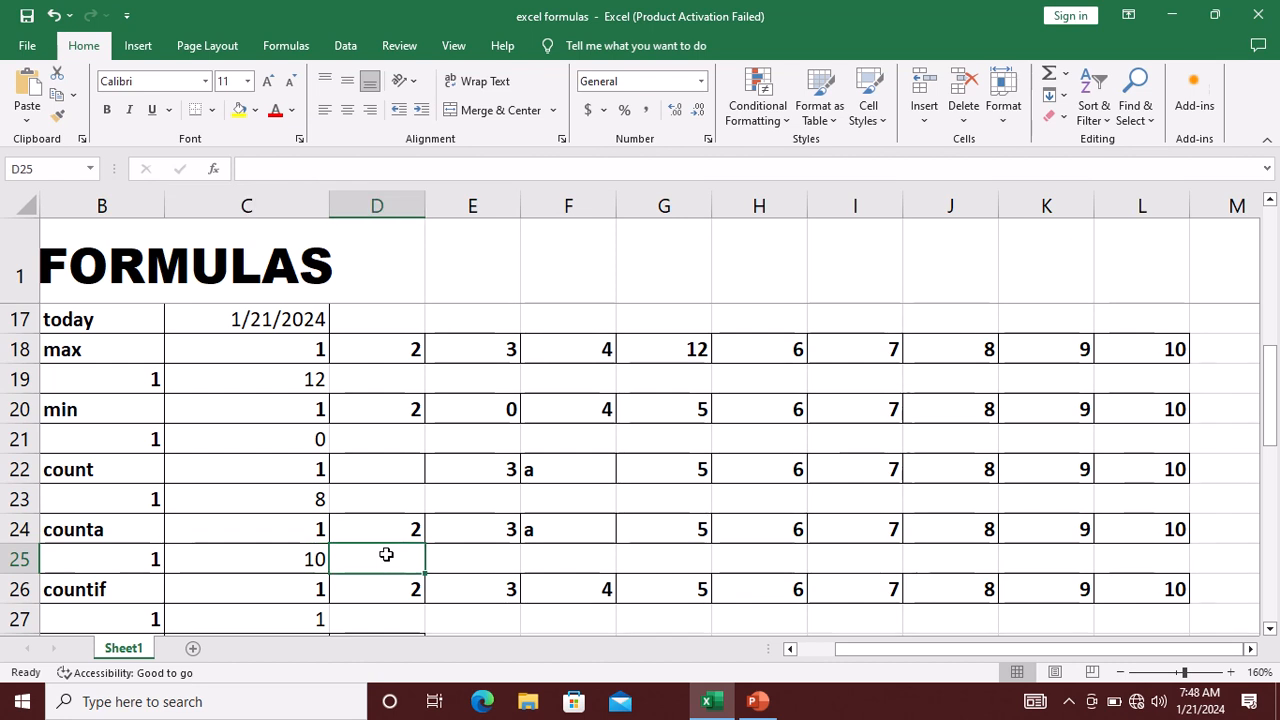
key("Right")
key("Right")
key("Right")
key("Up")
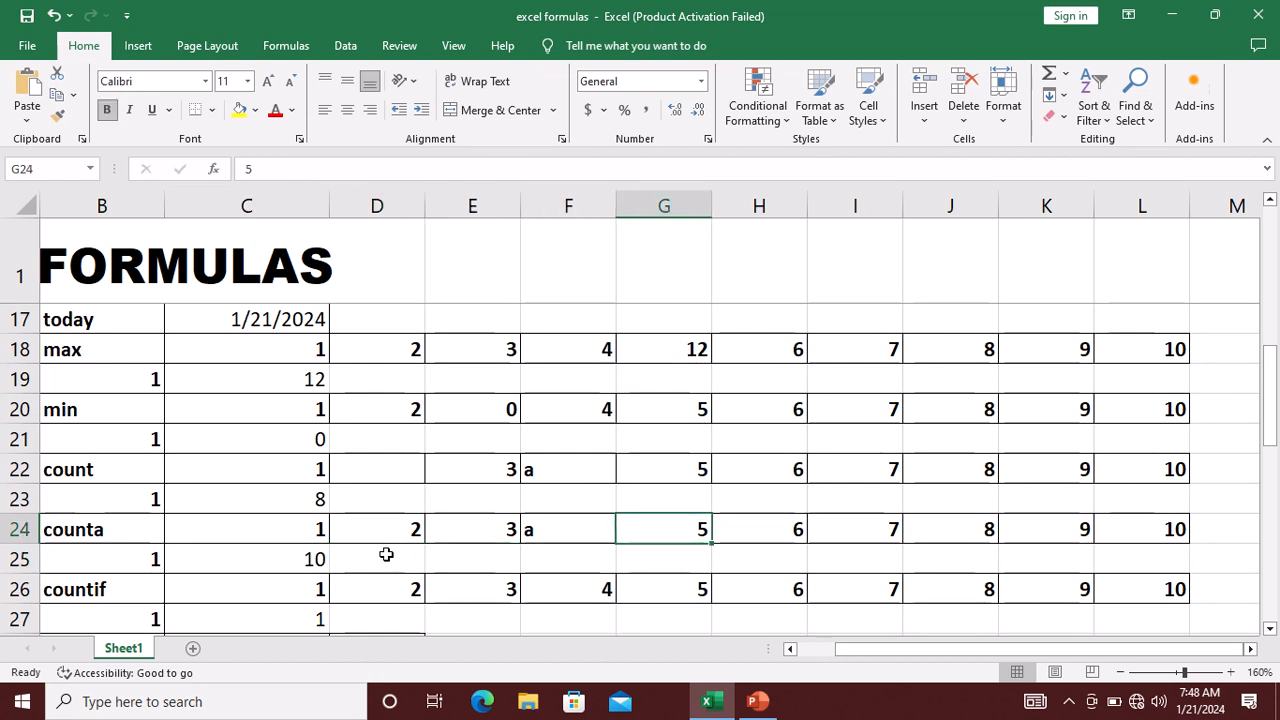
key("BackSpace")
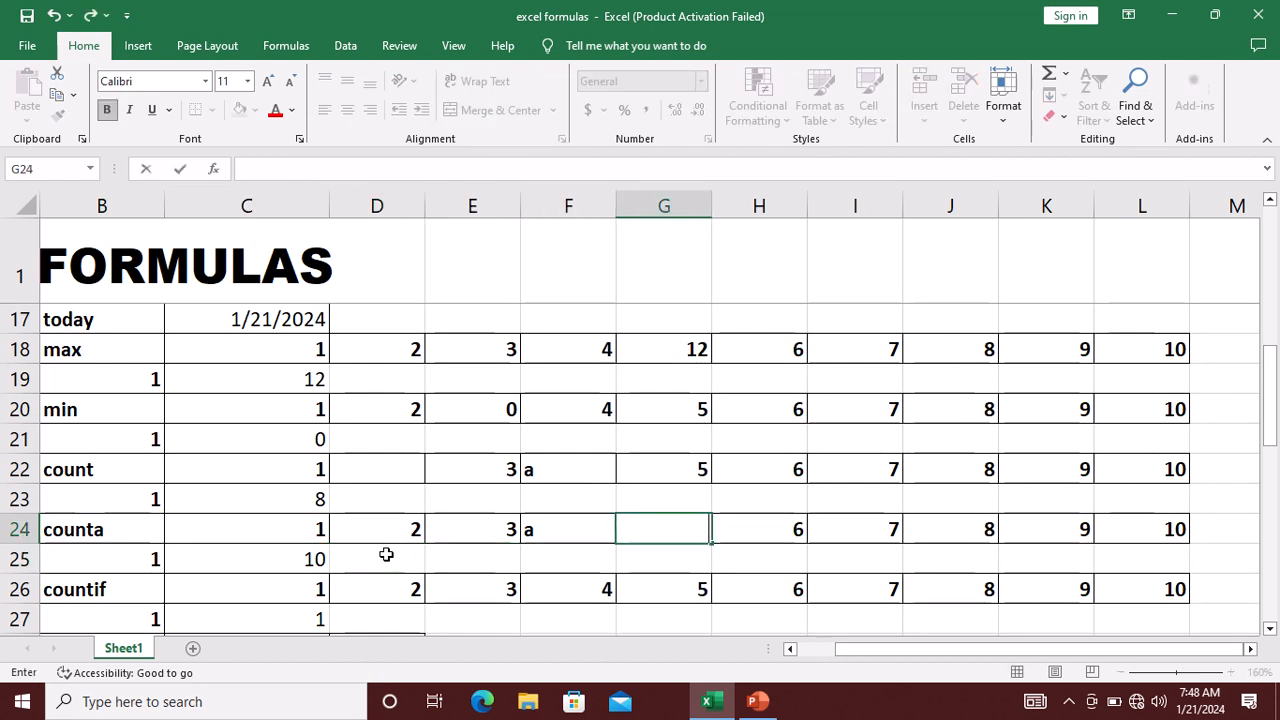
key("Return")
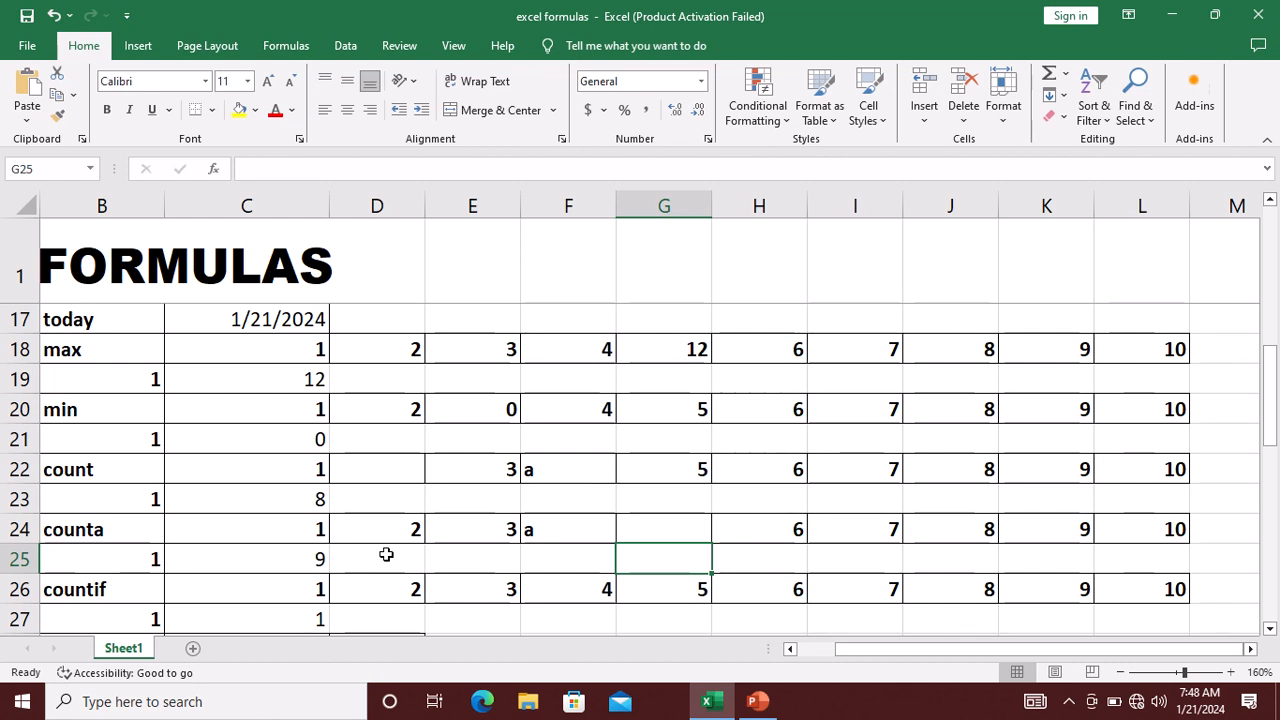
key("Left")
key("Left")
key("Left")
key("Up")
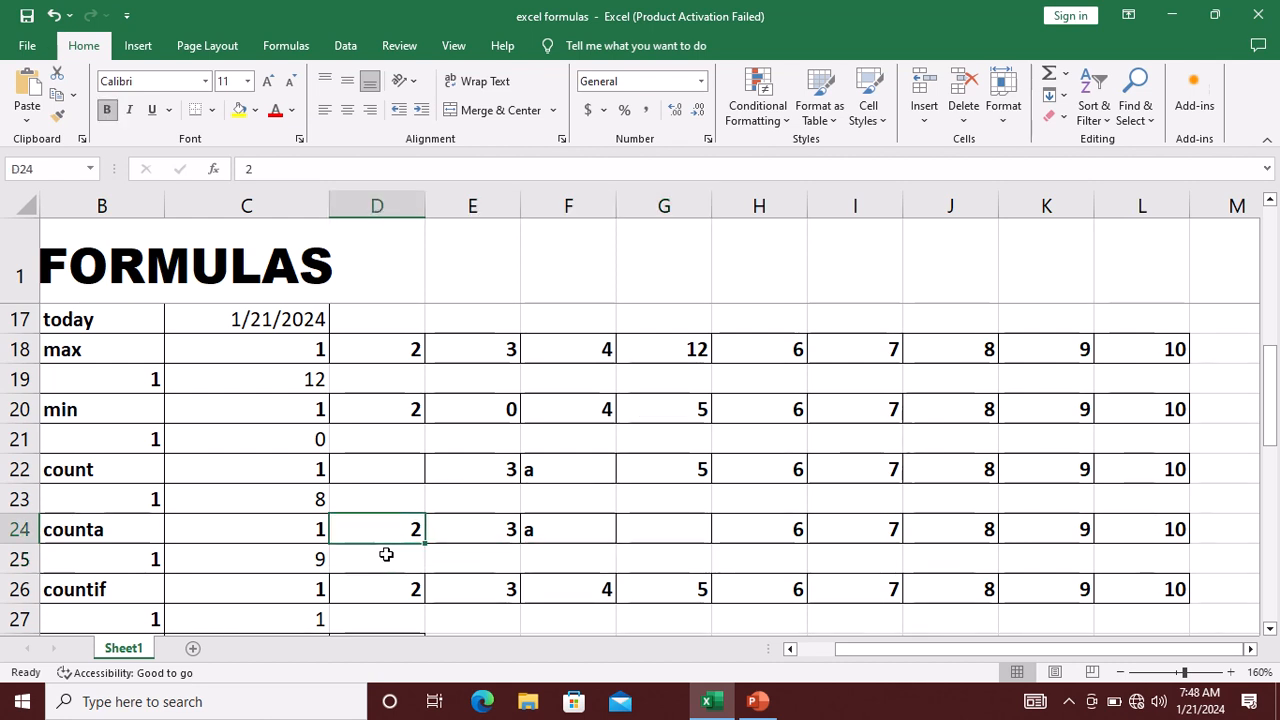
- Inspect the COUNTIF formula in cell C27, including its row 26 range and its criterion
key("Down")
key("Down")
key("Down")
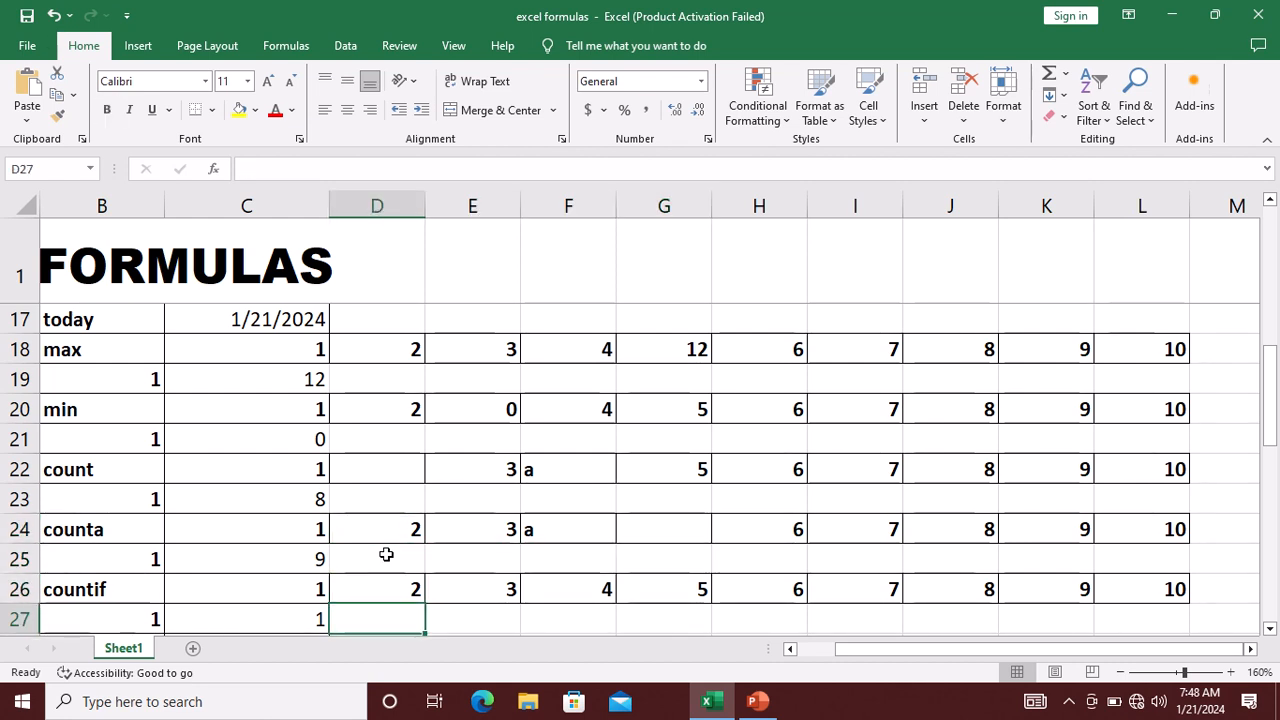
key("Left")
key("Left")
key("Down")
key("Down")
key("Up")
key("Up")
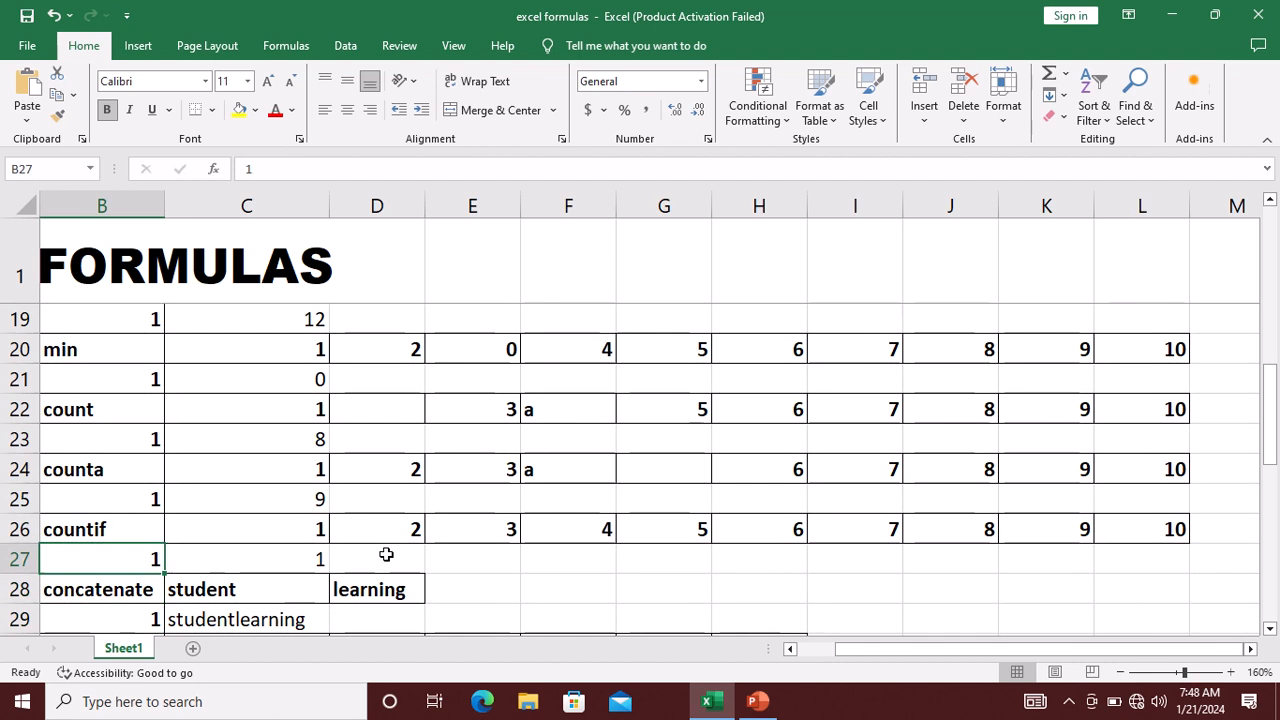
key("Right")
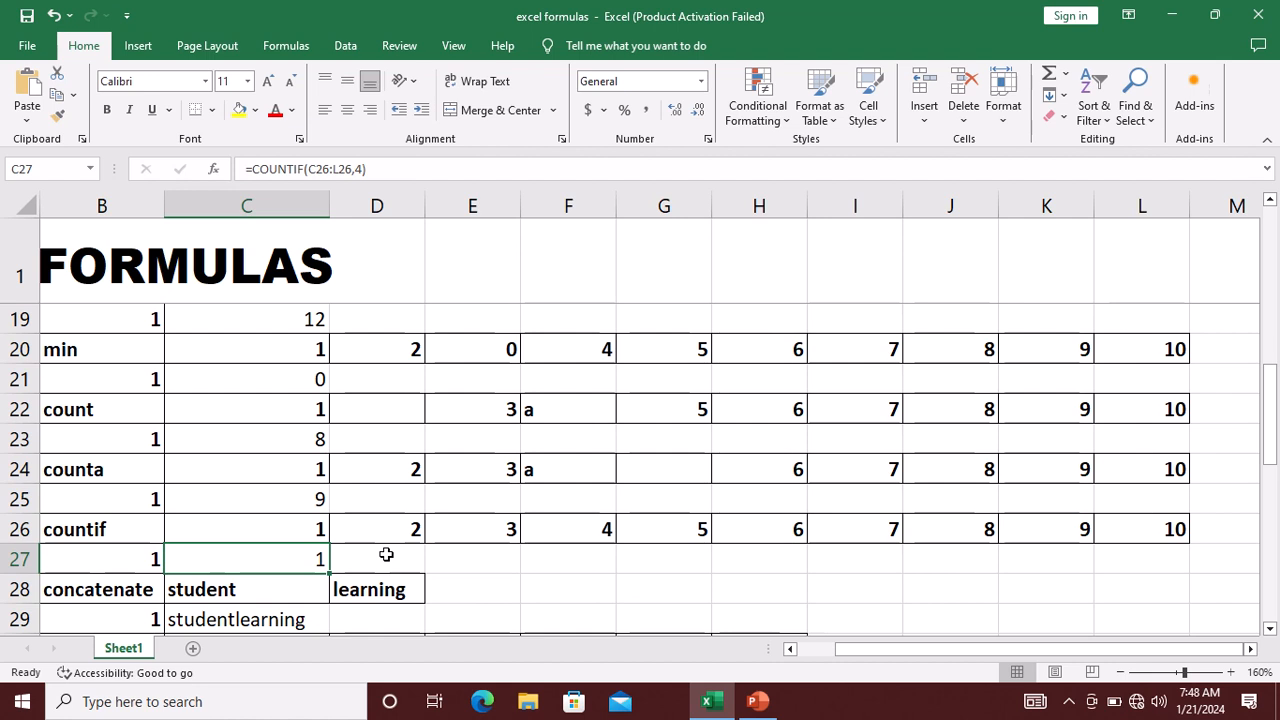
key("F2")
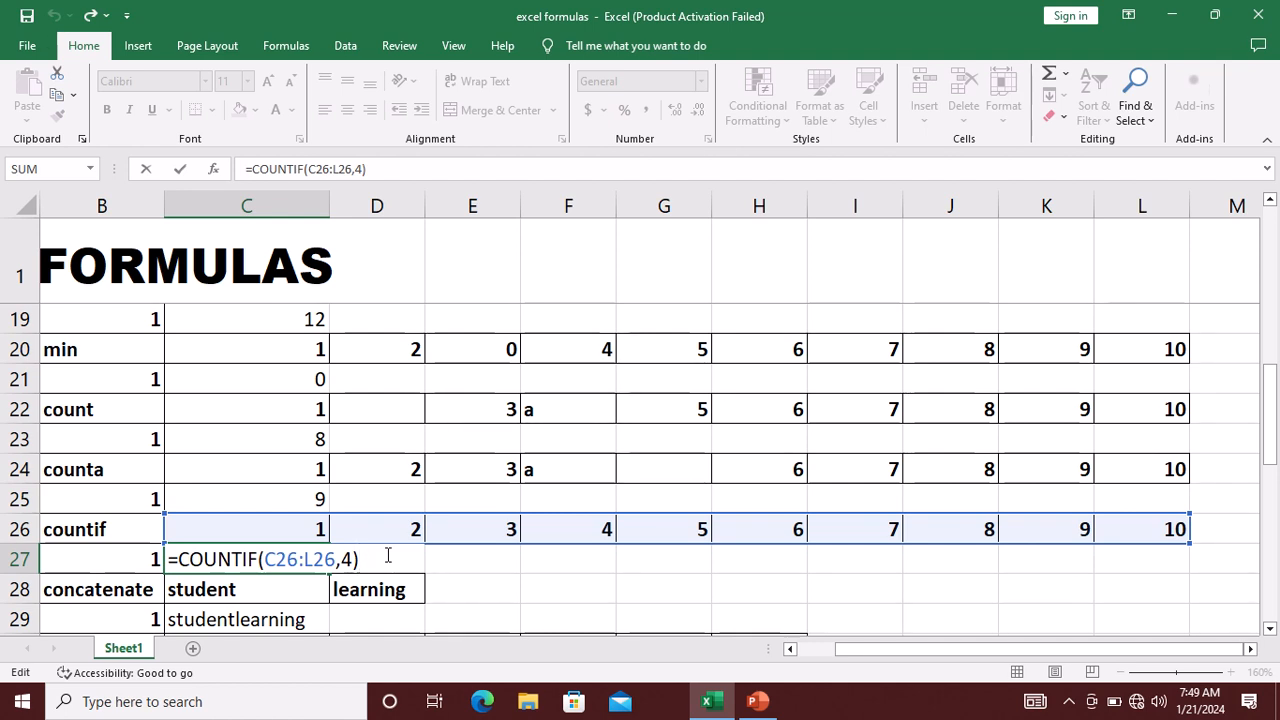
key("Return")
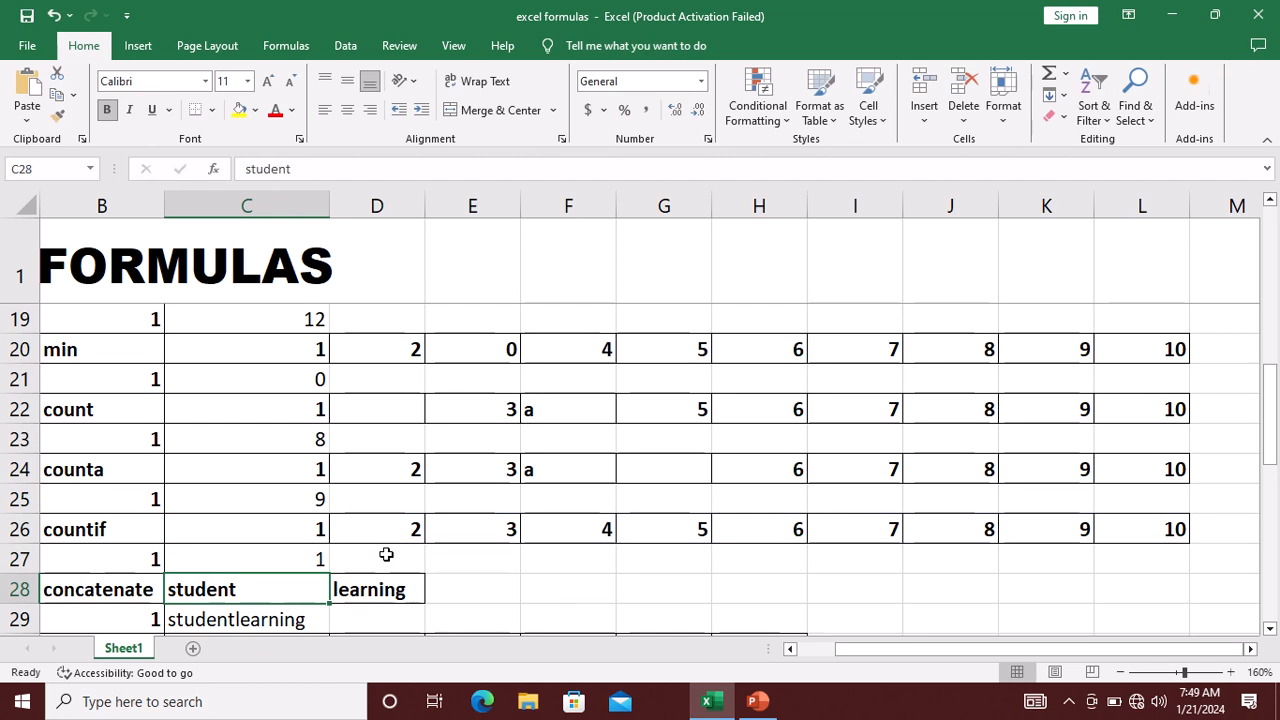
- Set cell I26 in the countif row to 4 and check the COUNTIF result in cell C27
key("Up")
key("Right")
key("Right")
key("Right")
key("Right")
key("Right")
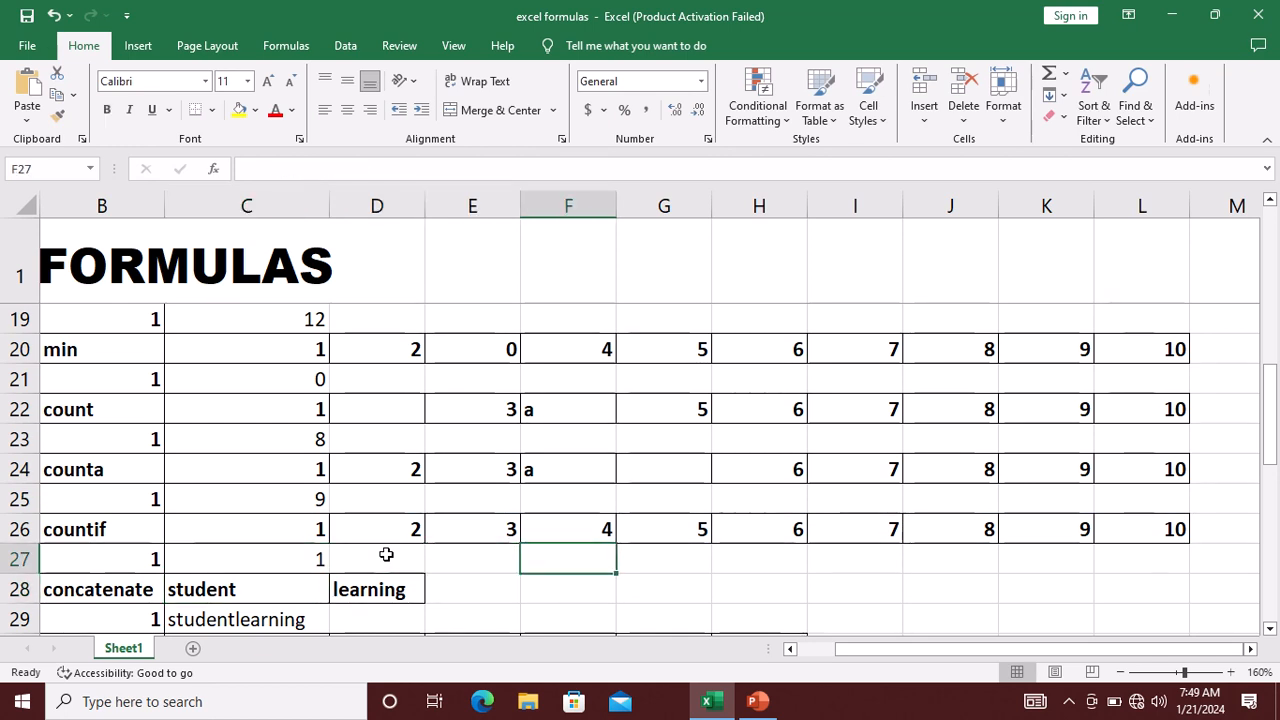
key("Right")
key("Up")
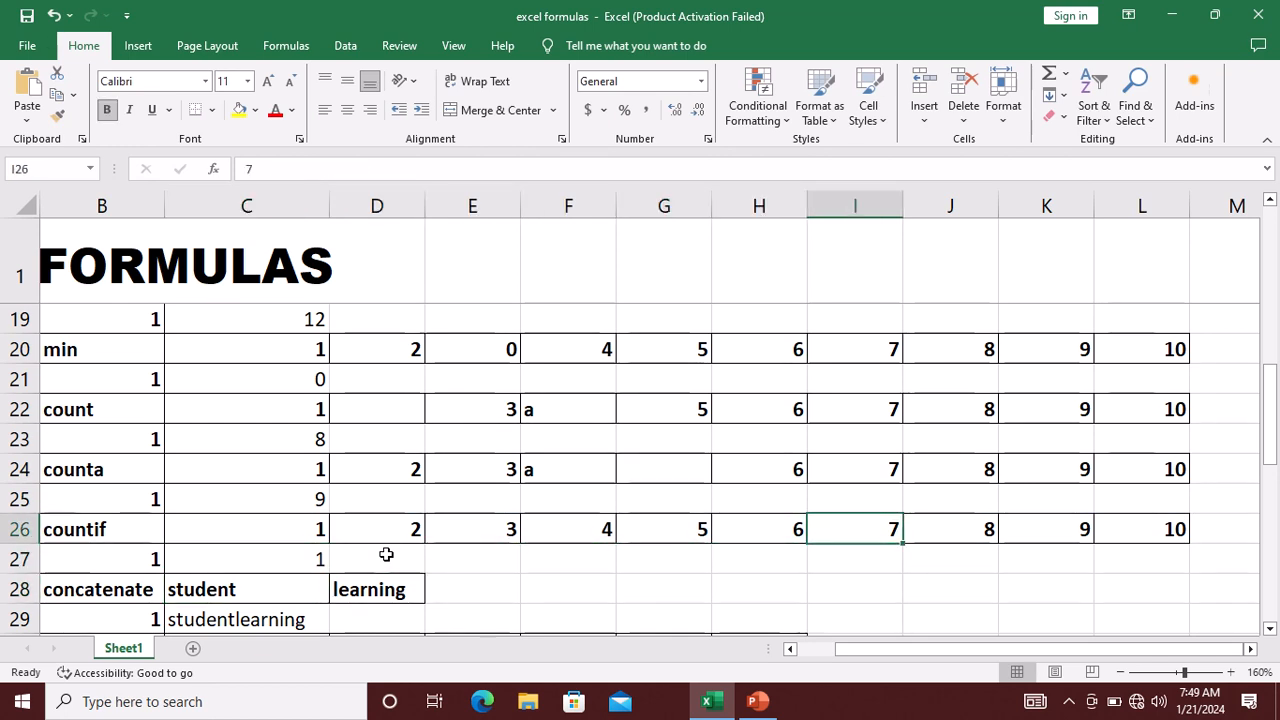
type("4")
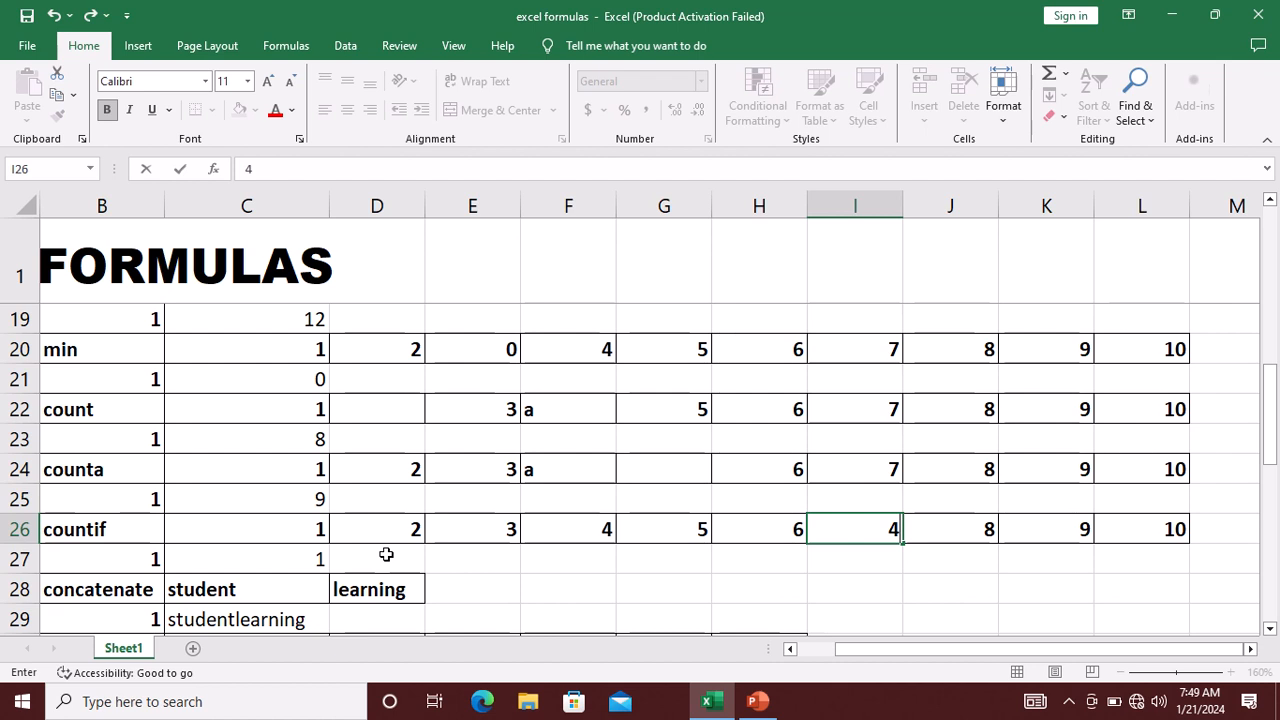
key("Return")
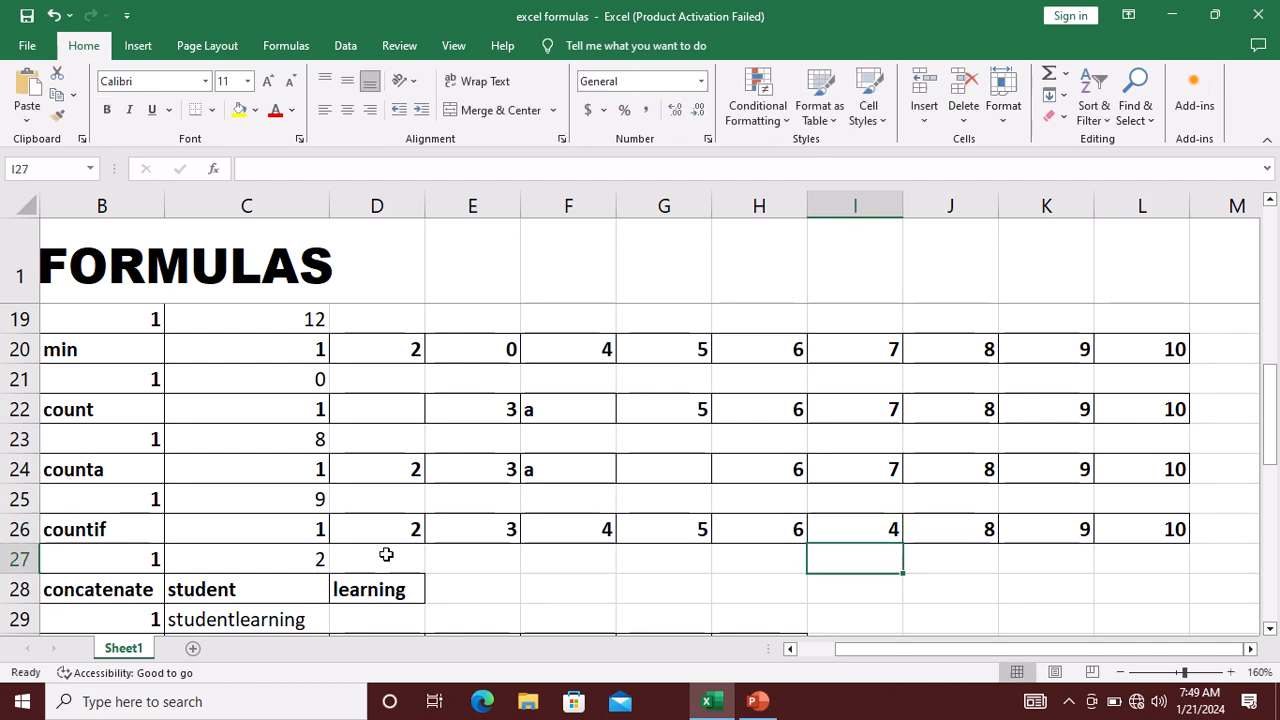
key("Down")
key("Left")
key("Left")
key("Left")
key("Left")
key("Left")
key("Left")
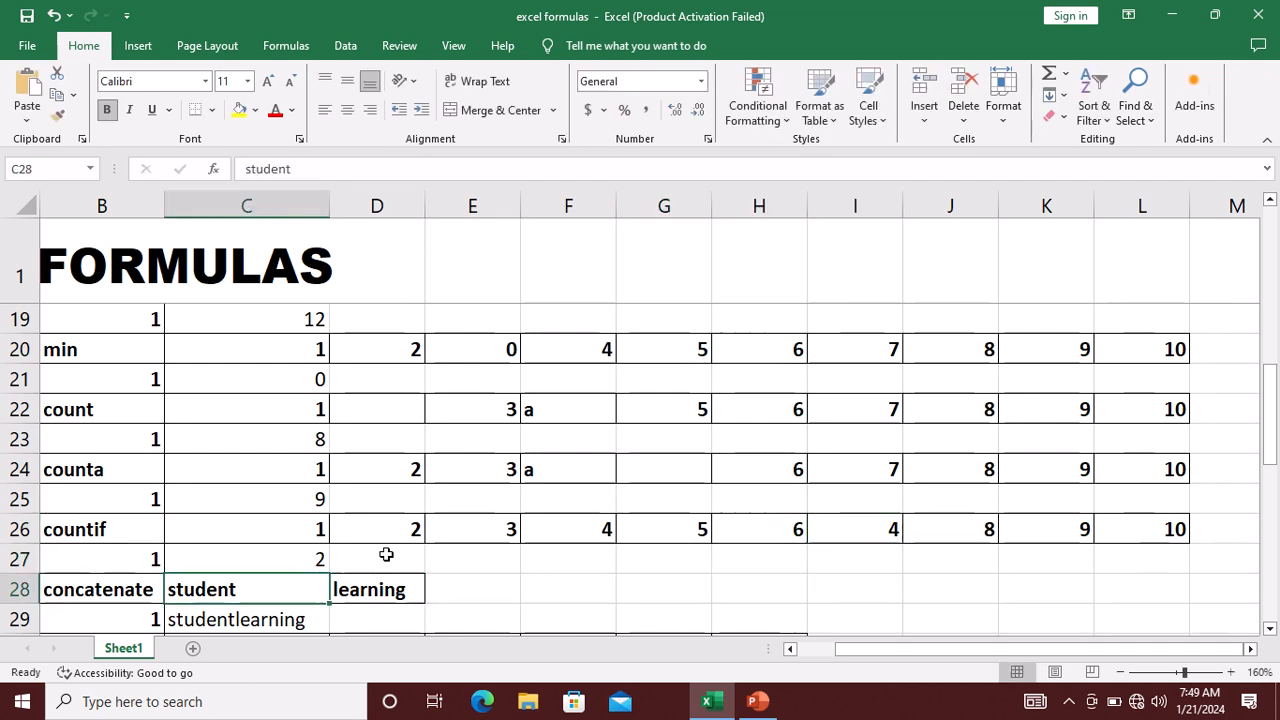
key("Up")
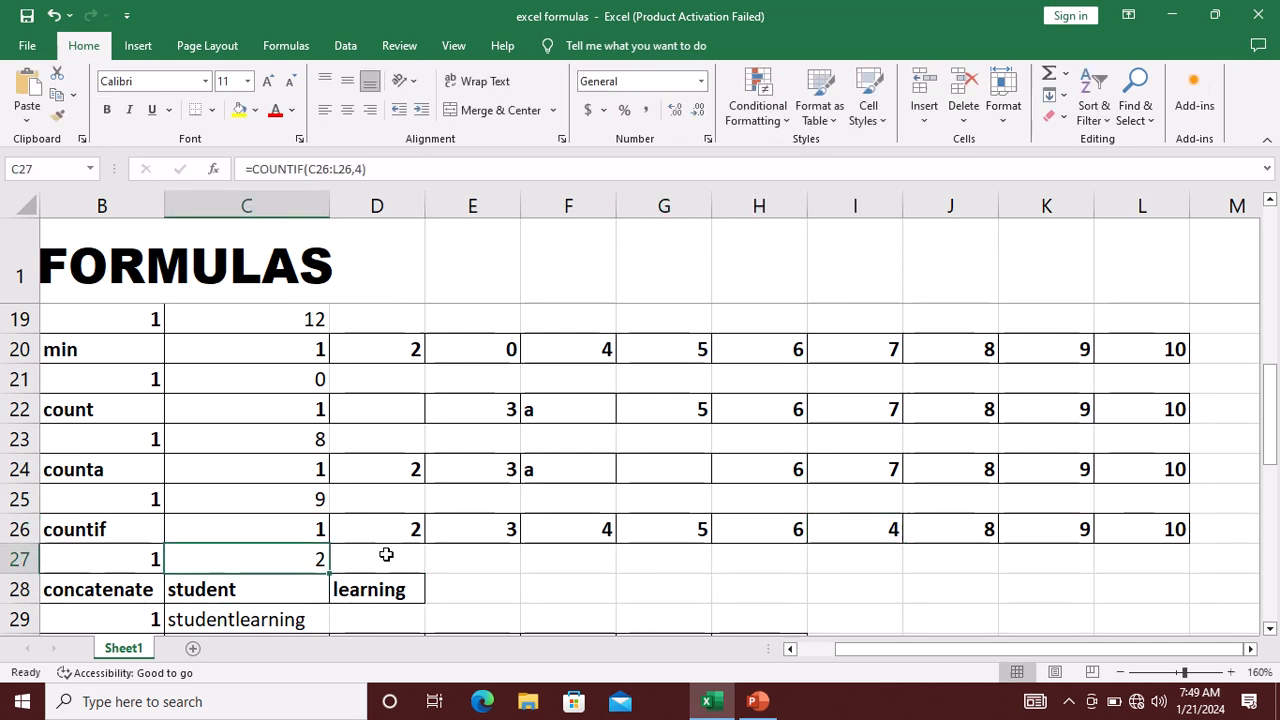
- Inspect the CONCATENATE formula in cell C29 and check how it joins the texts in C28 and D28
key("Down")
key("Down")
key("Down")
key("Down")
key("Up")
key("Up")
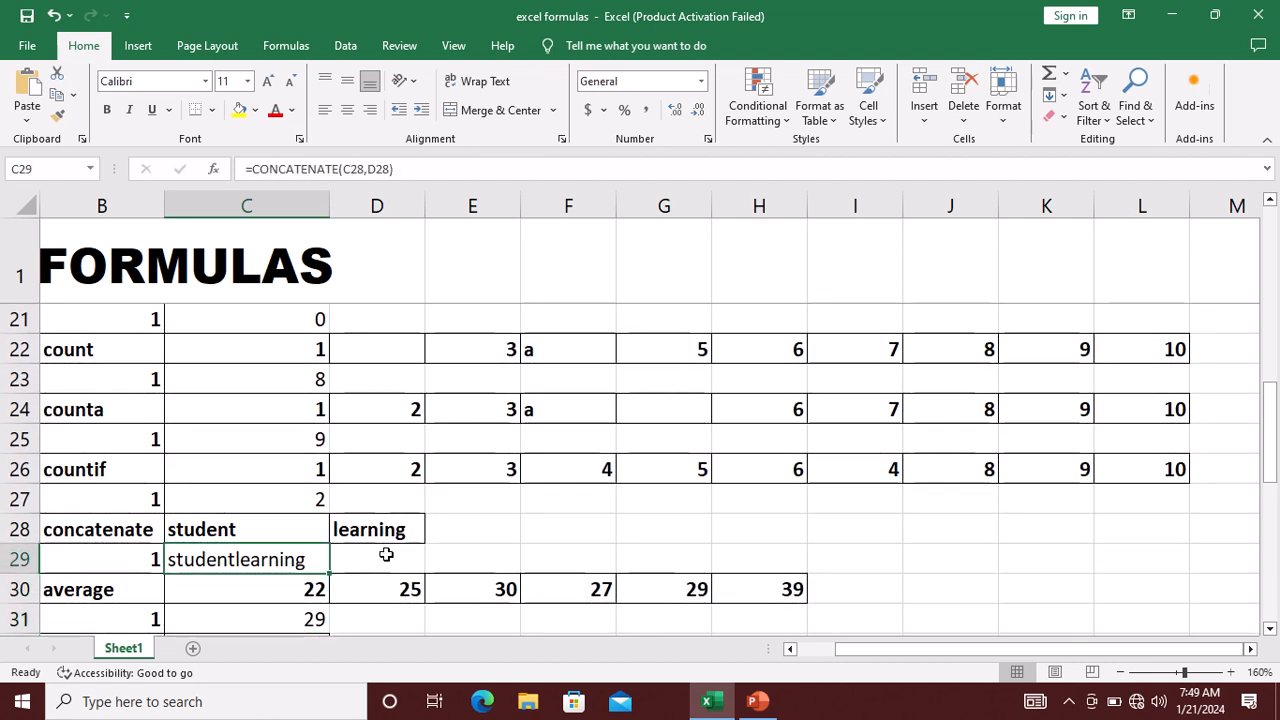
key("F2")
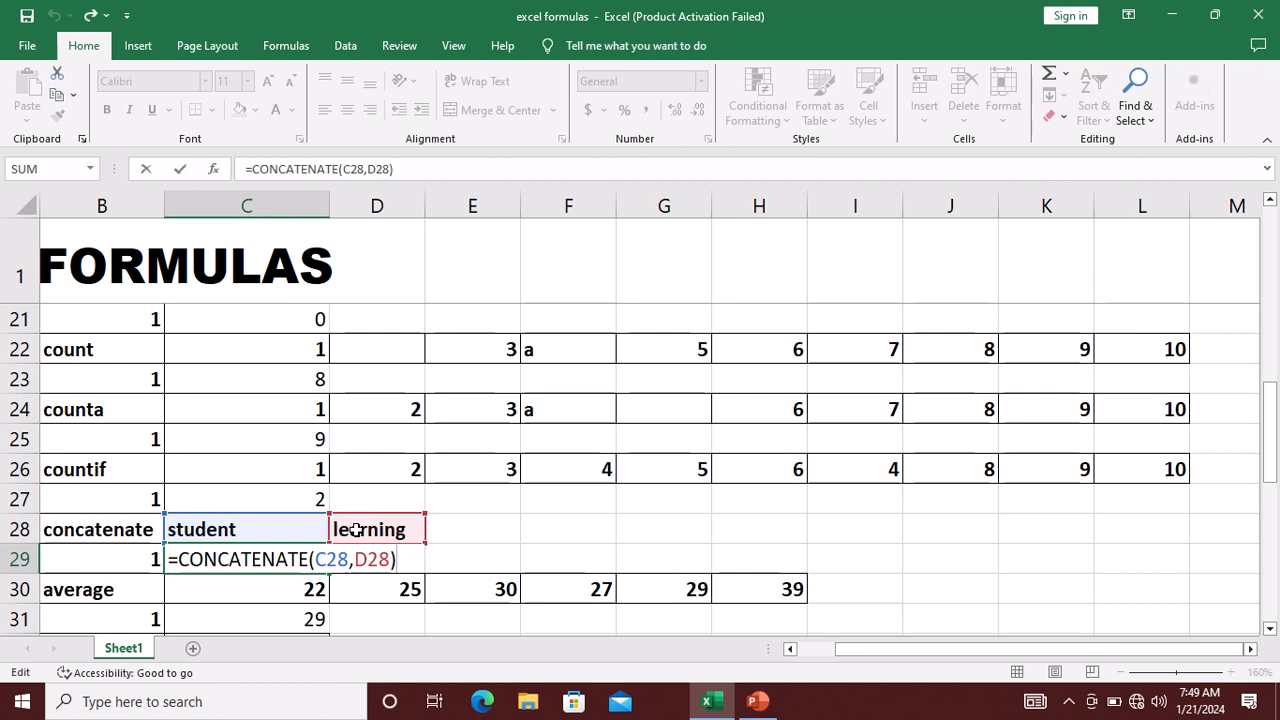
key("Return")
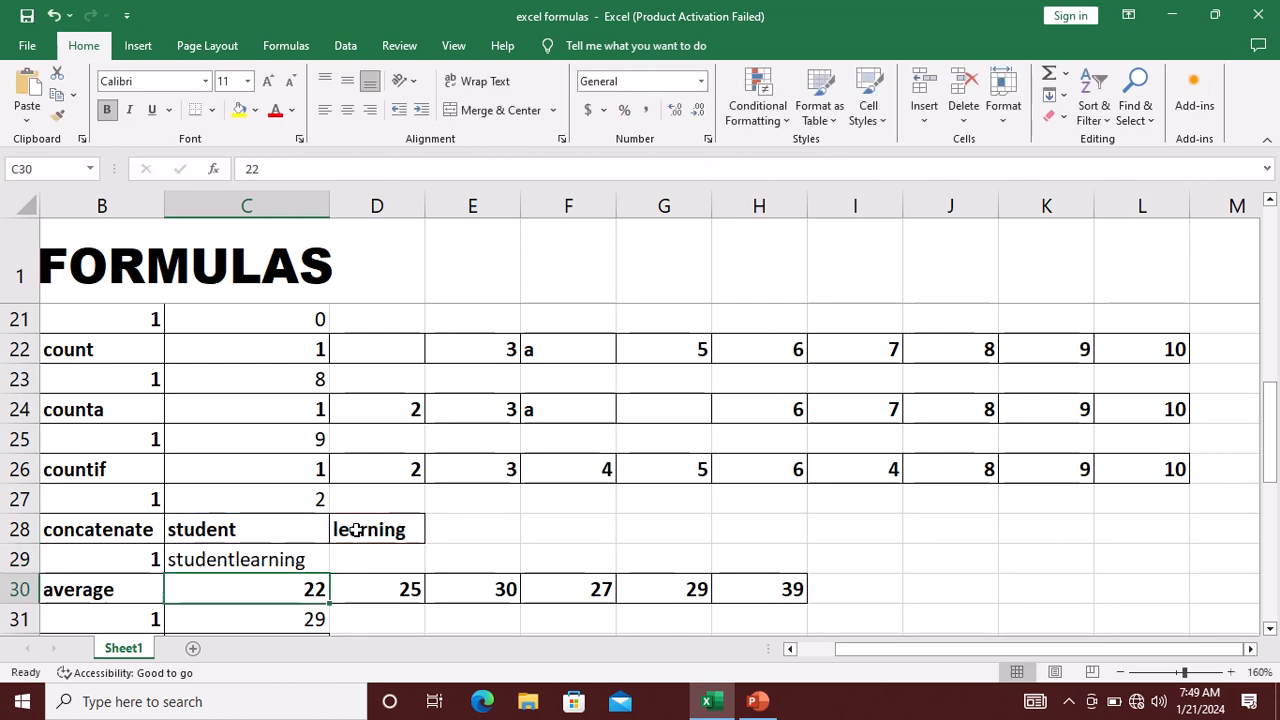
key("Up")
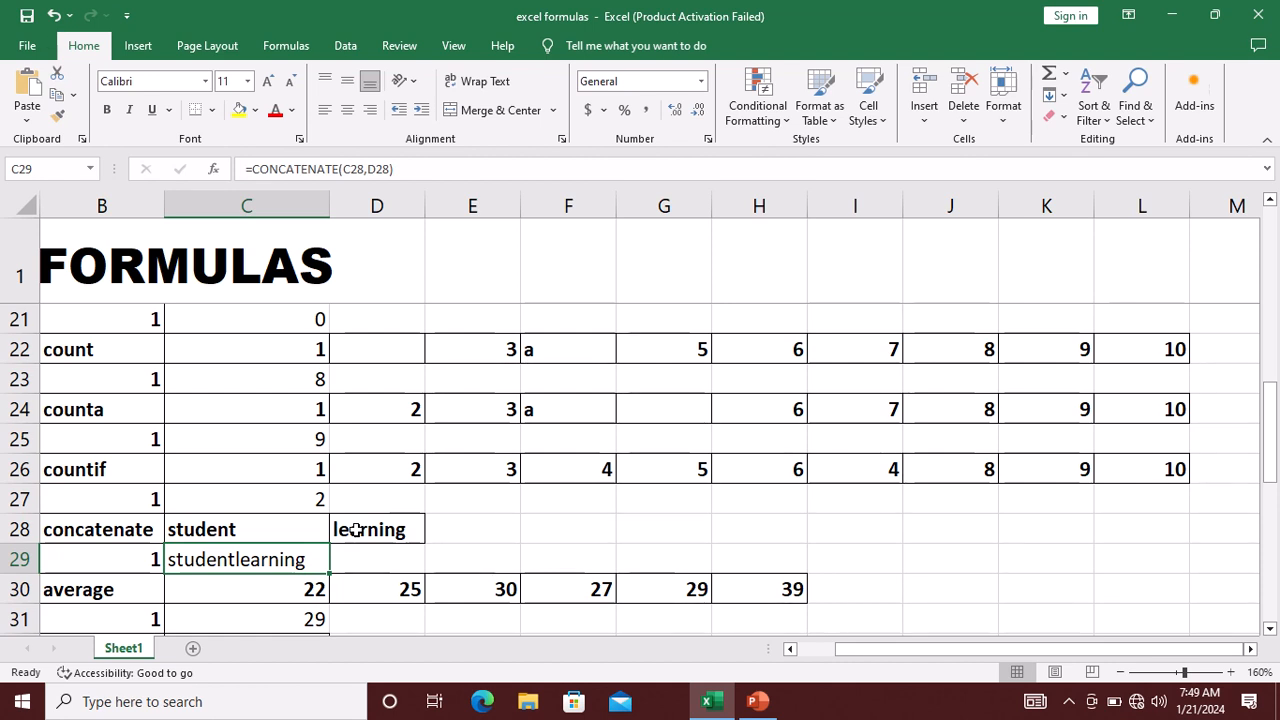
- Inspect the AVERAGE formula in cell C31 and check its result against the row 30 range
key("Down")
key("Down")
key("Down")
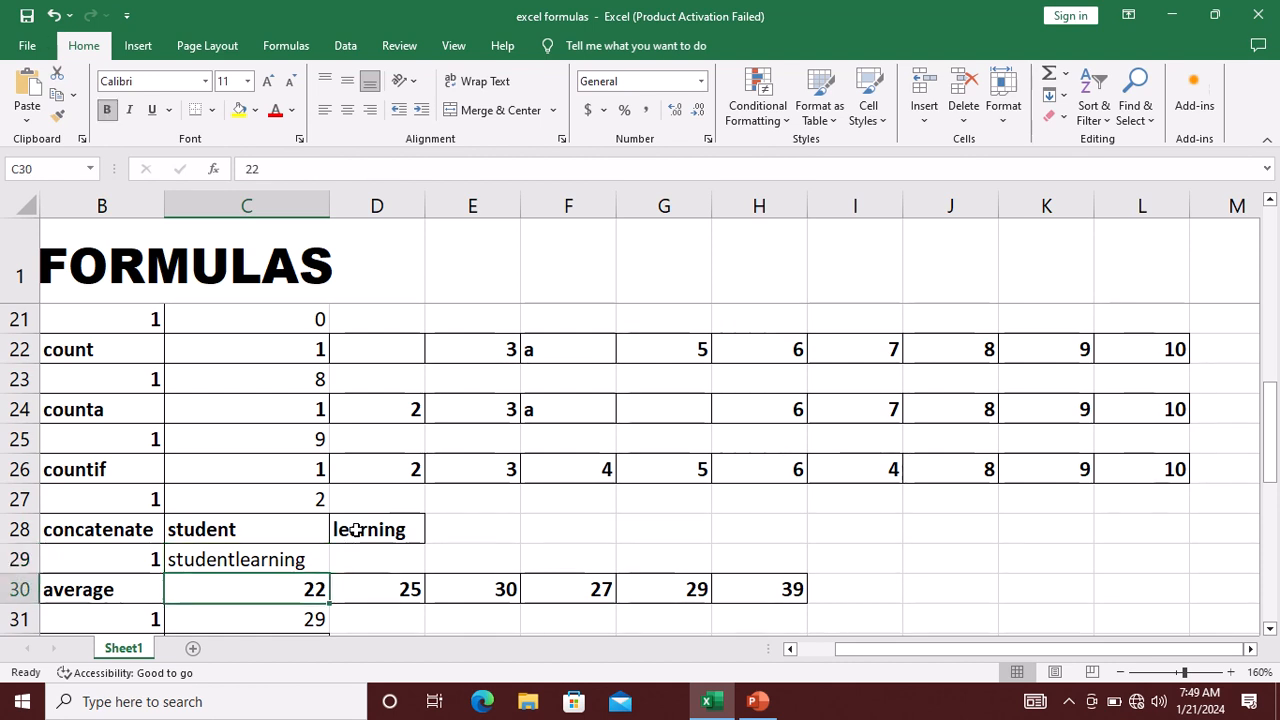
key("Down")
key("Up")
key("Up")
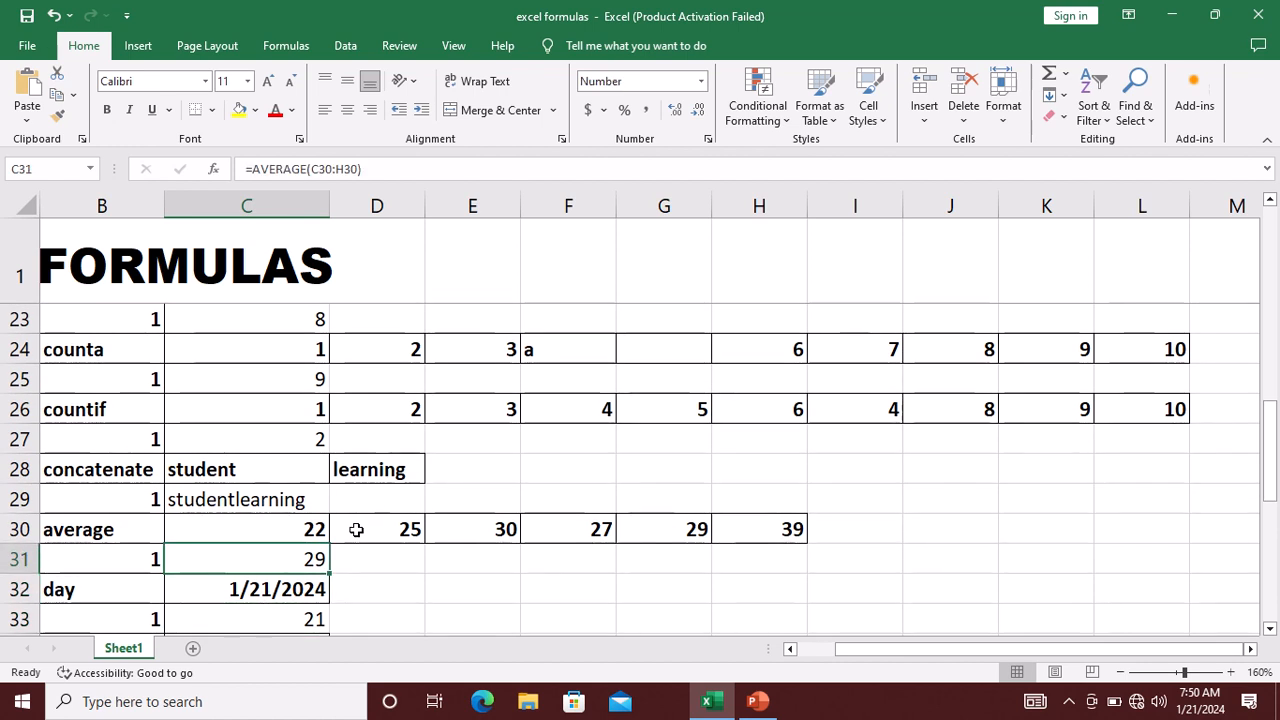
key("F2")
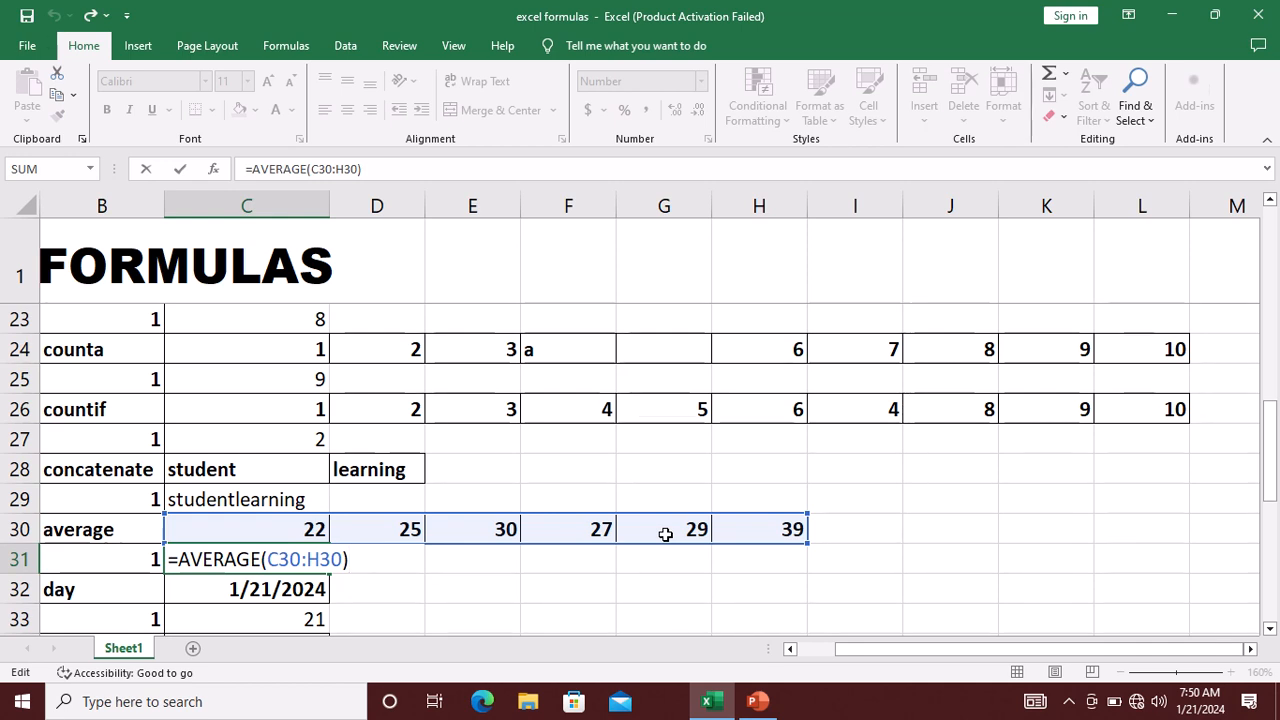
key("Return")
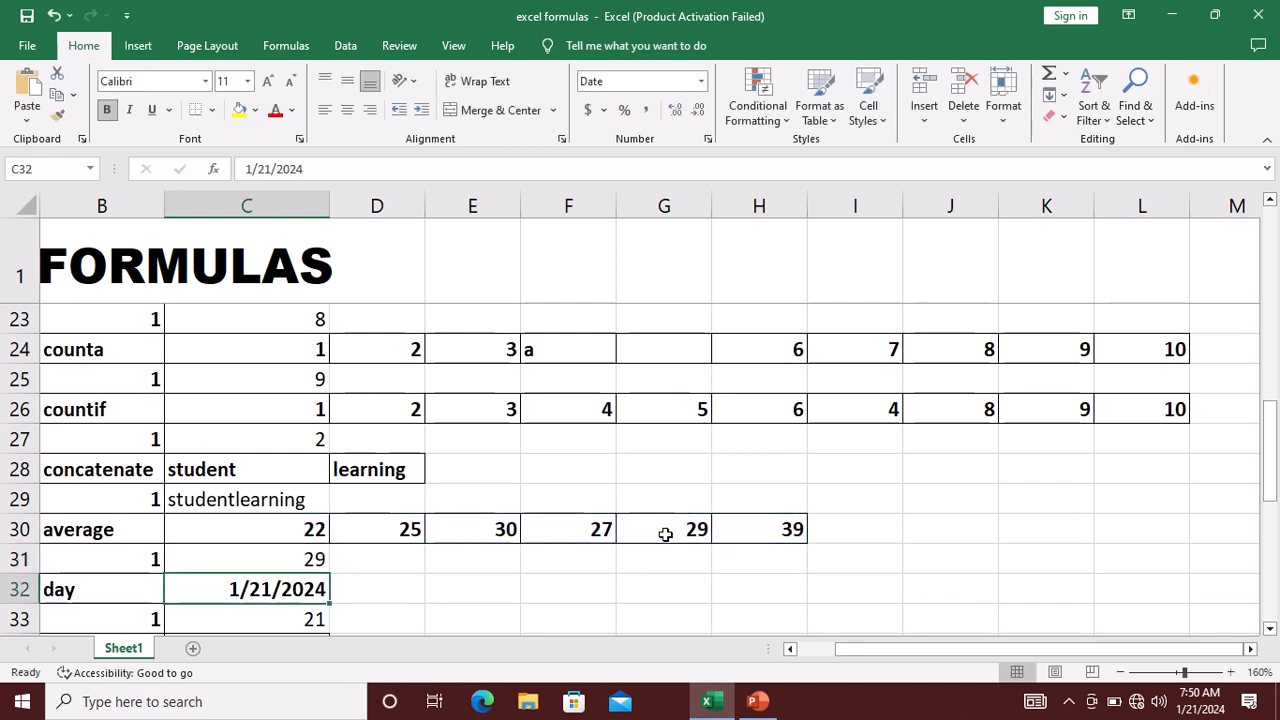
key("Up")
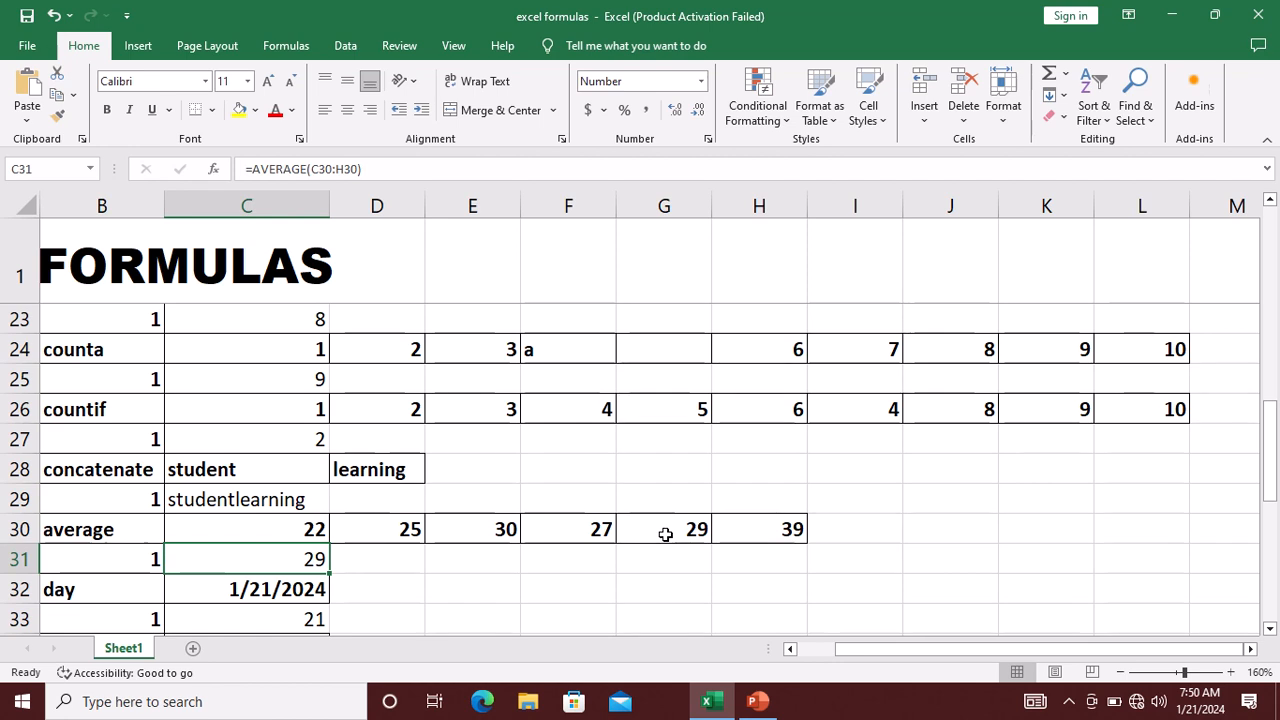
- Inspect the DAY formula in cell C33 and check how it takes the day from the date in C32
key("Down")
key("Down")
key("Down")
key("Down")
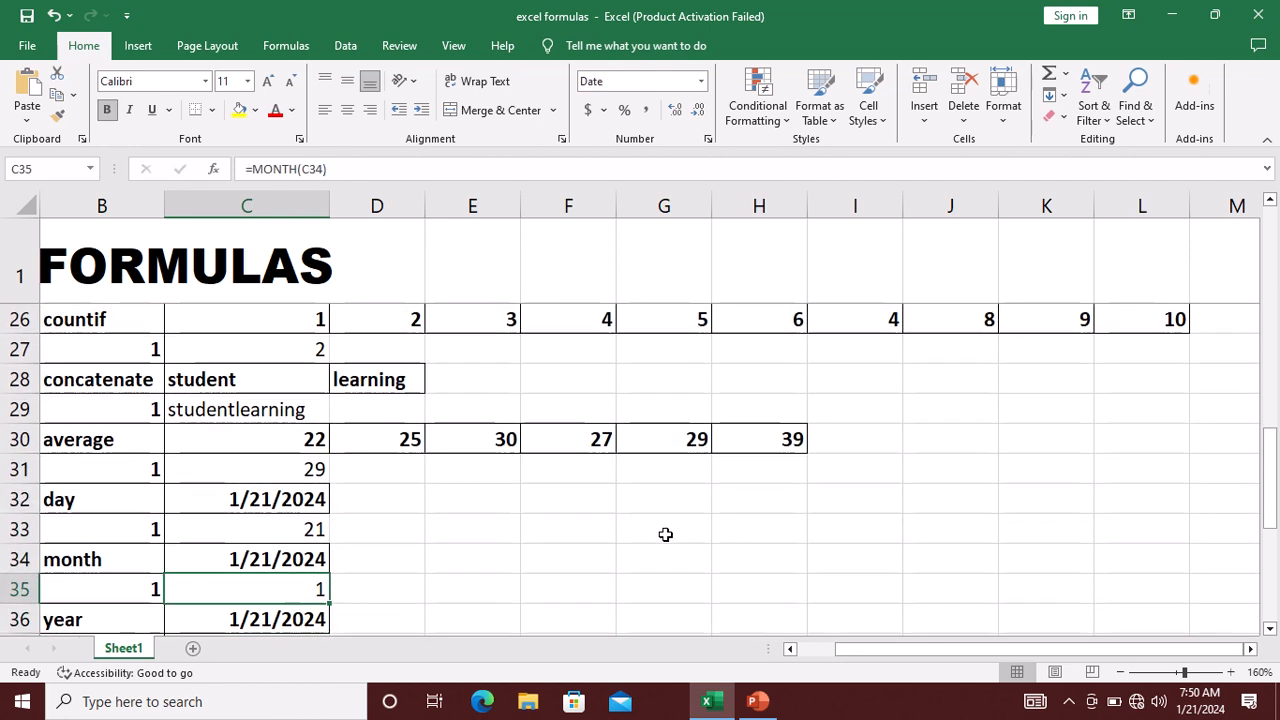
key("Up")
key("Up")
key("F2")
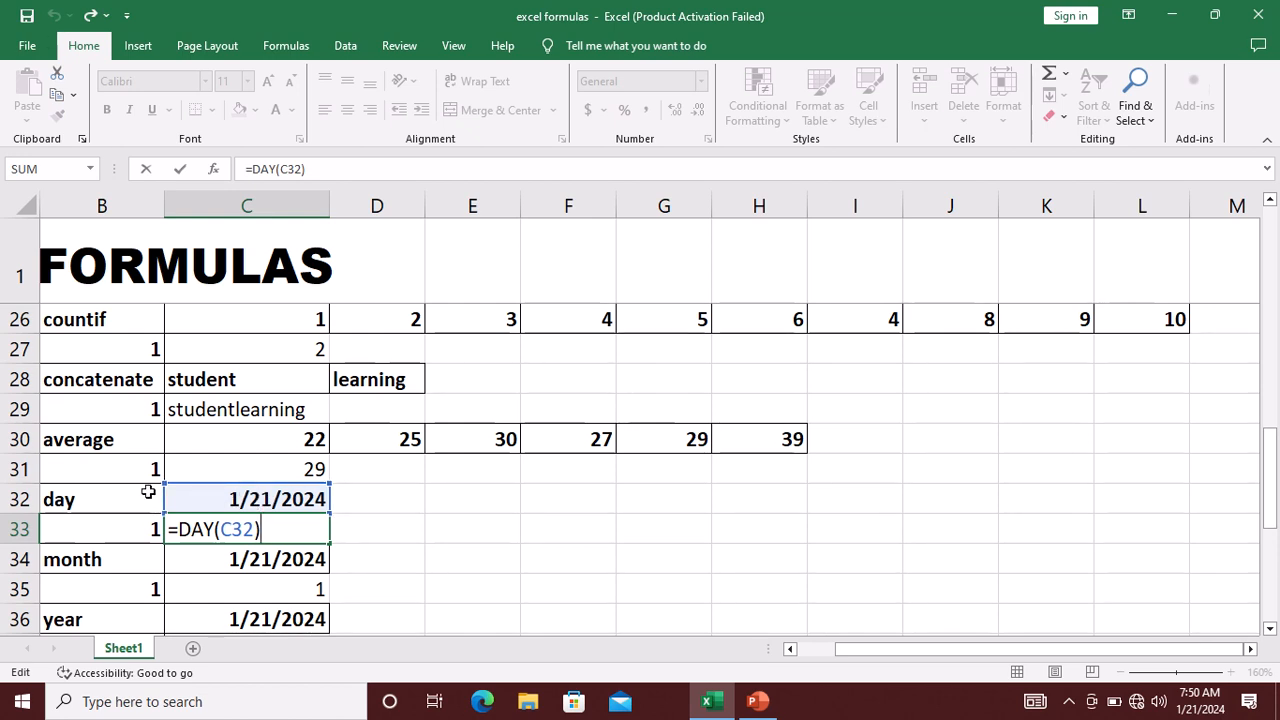
key("Return")
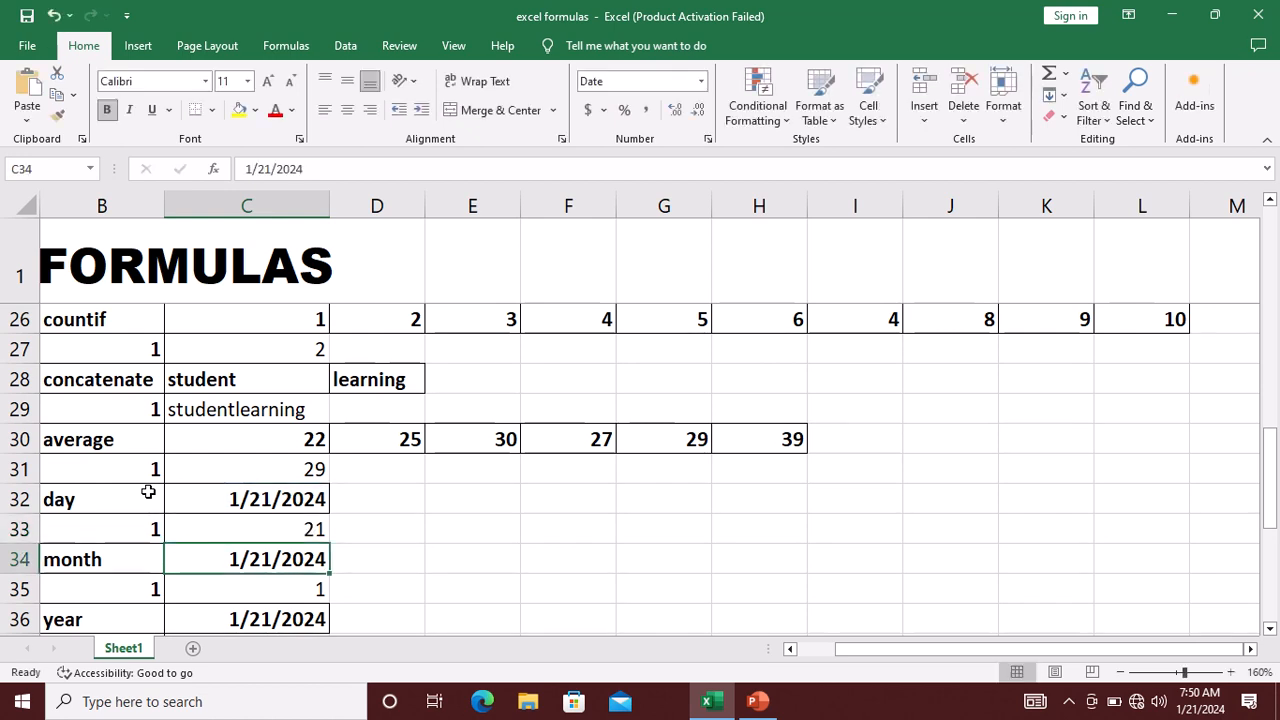
key("Up")
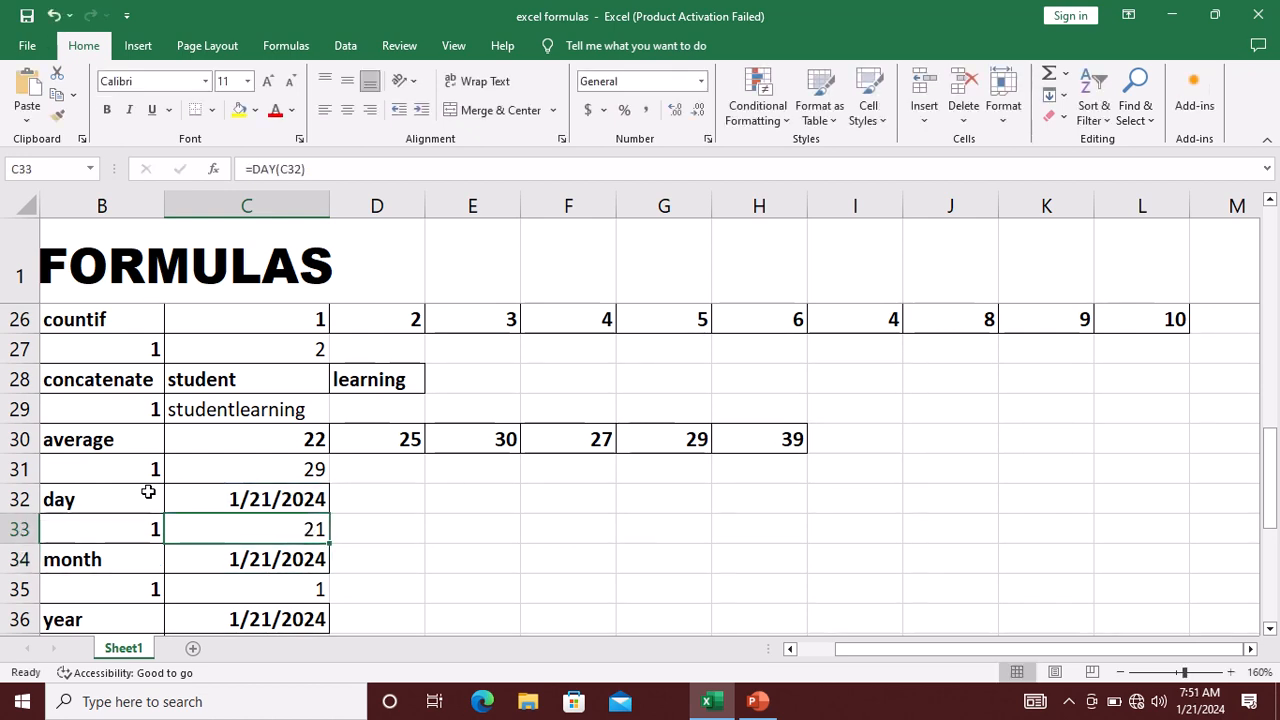
- Inspect the MONTH formula in cell C35 and check its result against the date in C34
key("Down")
key("Down")
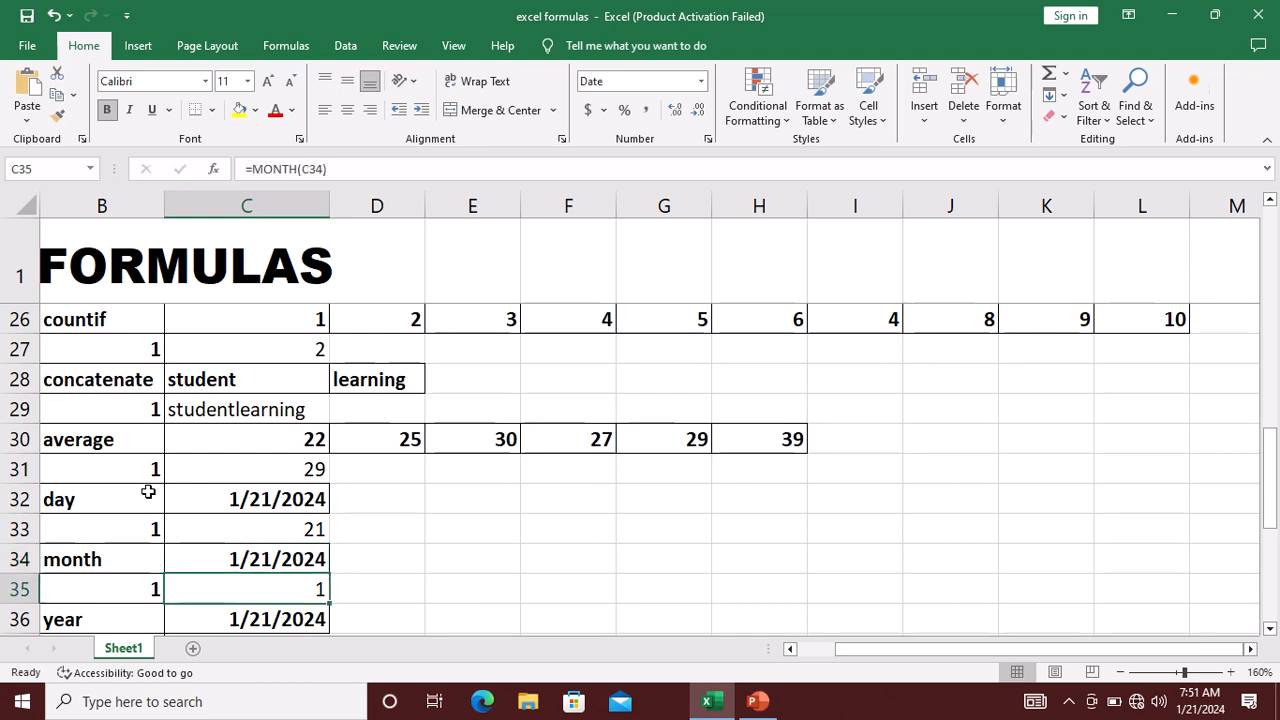
key("F2")
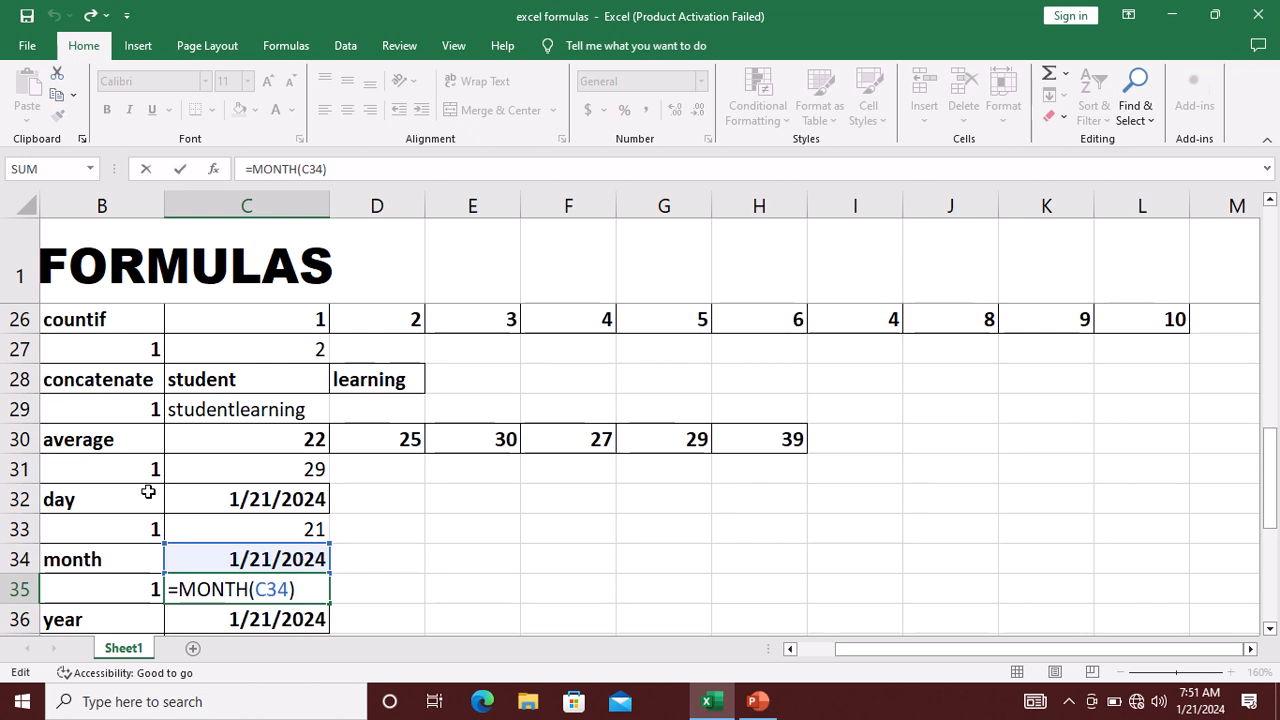
key("Return")
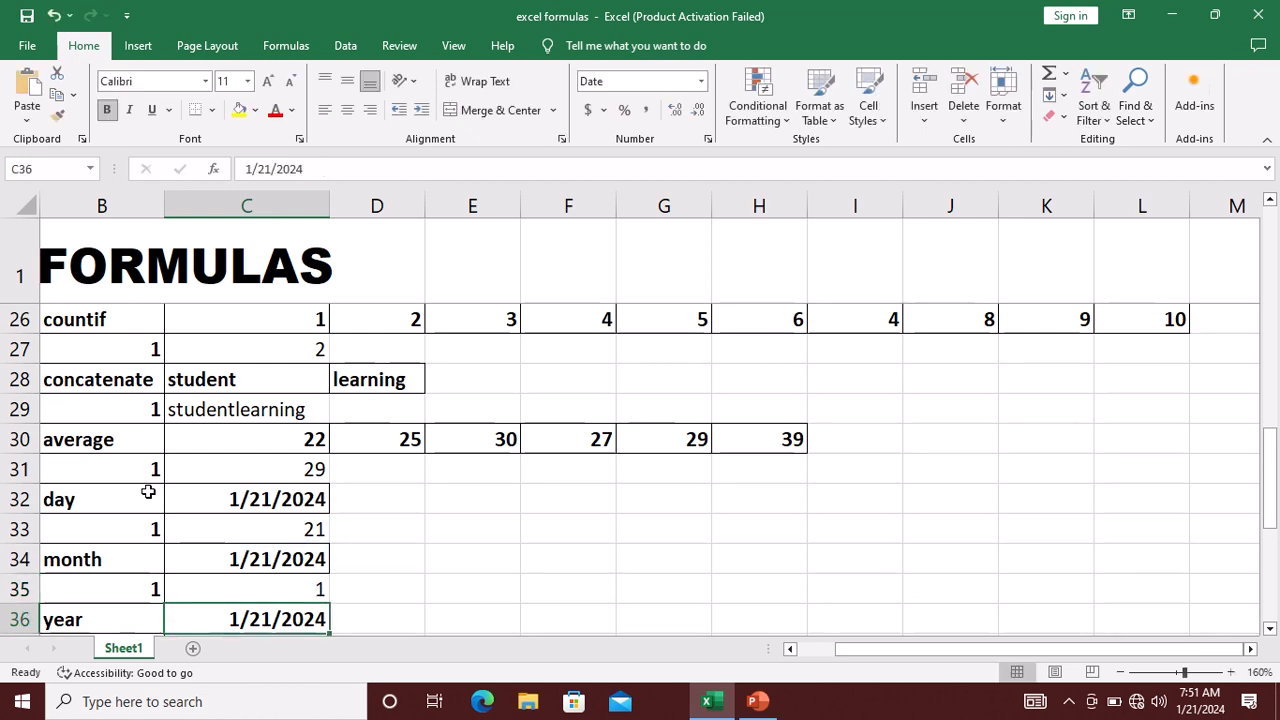
key("Up")
- Inspect the YEAR formula in cell C37 and its reference to the date in C36
key("Down")
key("Down")
key("Down")
key("Up")
key("Up")
key("Down")
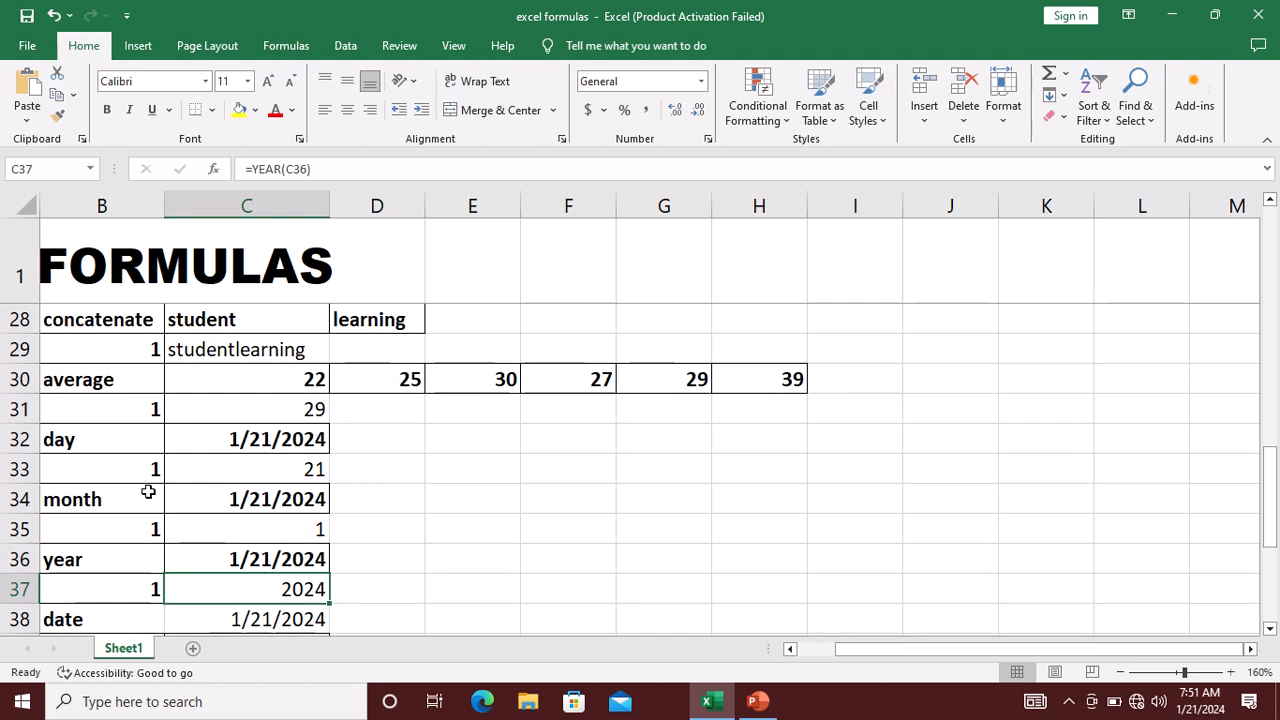
key("F2")
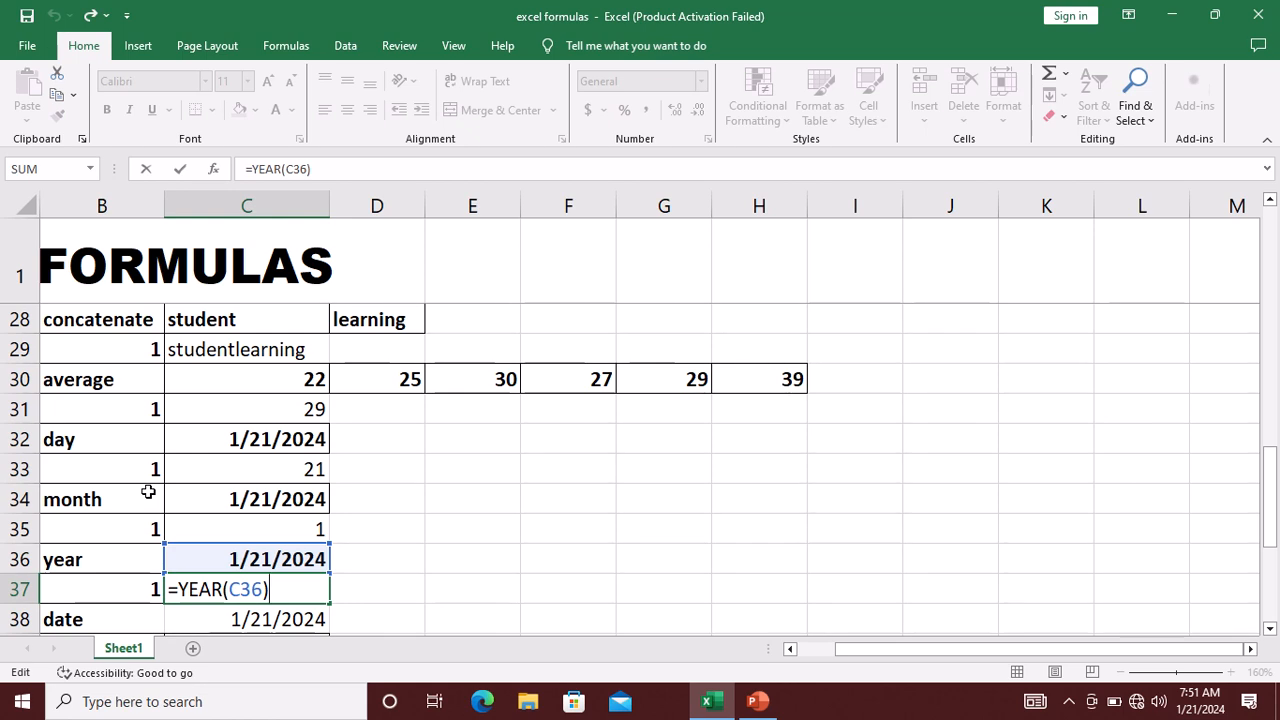
key("Return")
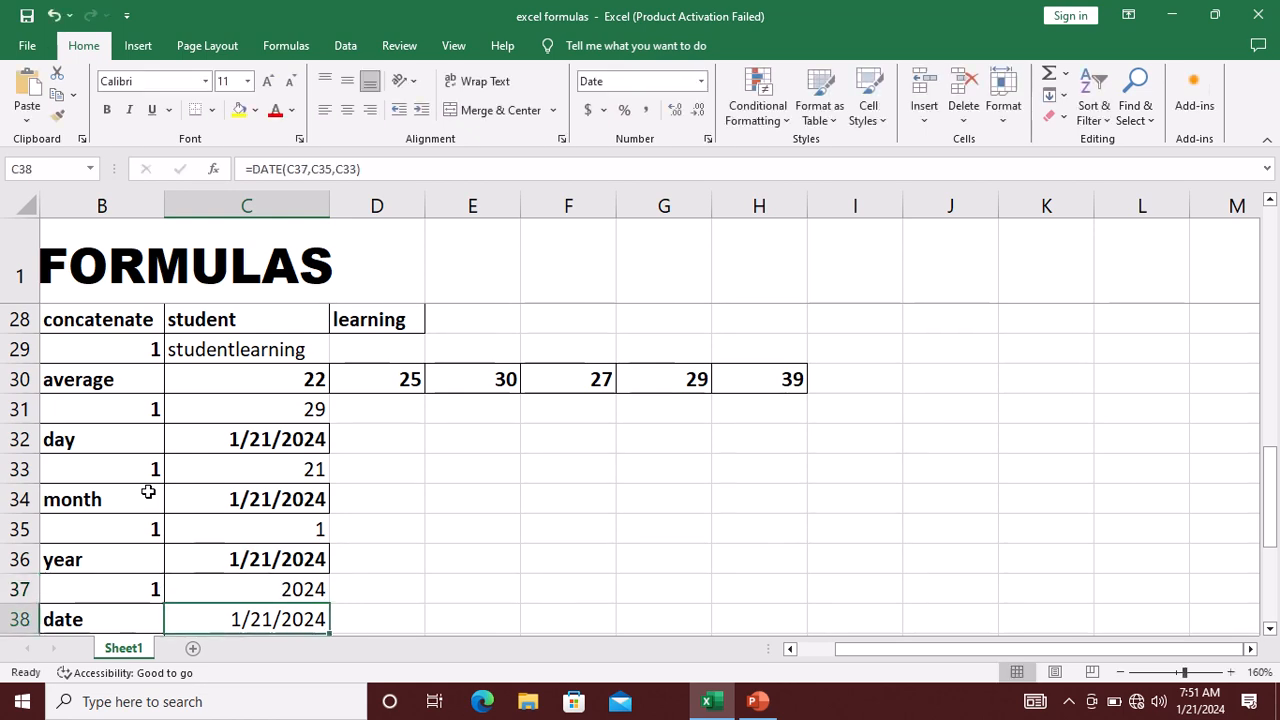
- Inspect the DATE formula in cell C38 and how it combines the year, month and day from C37, C35 and C33
key("Down")
key("Down")
key("Down")
key("Up")
key("Up")
key("Up")
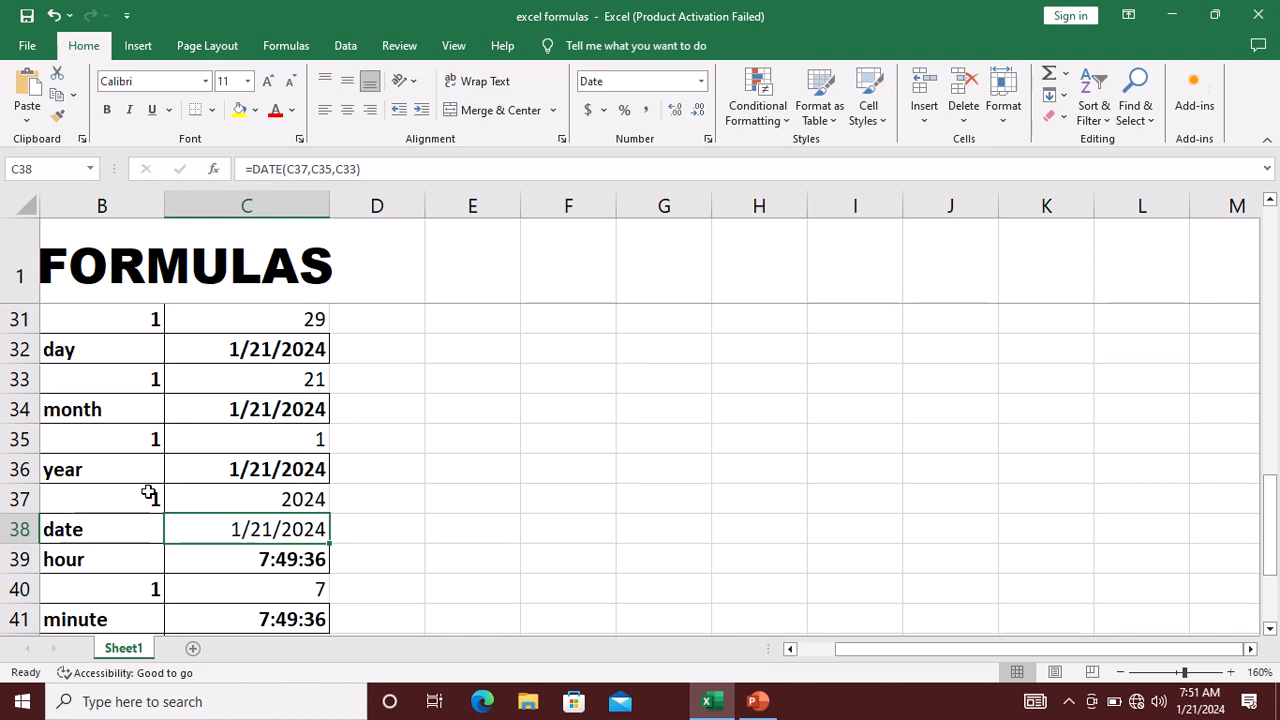
key("F2")
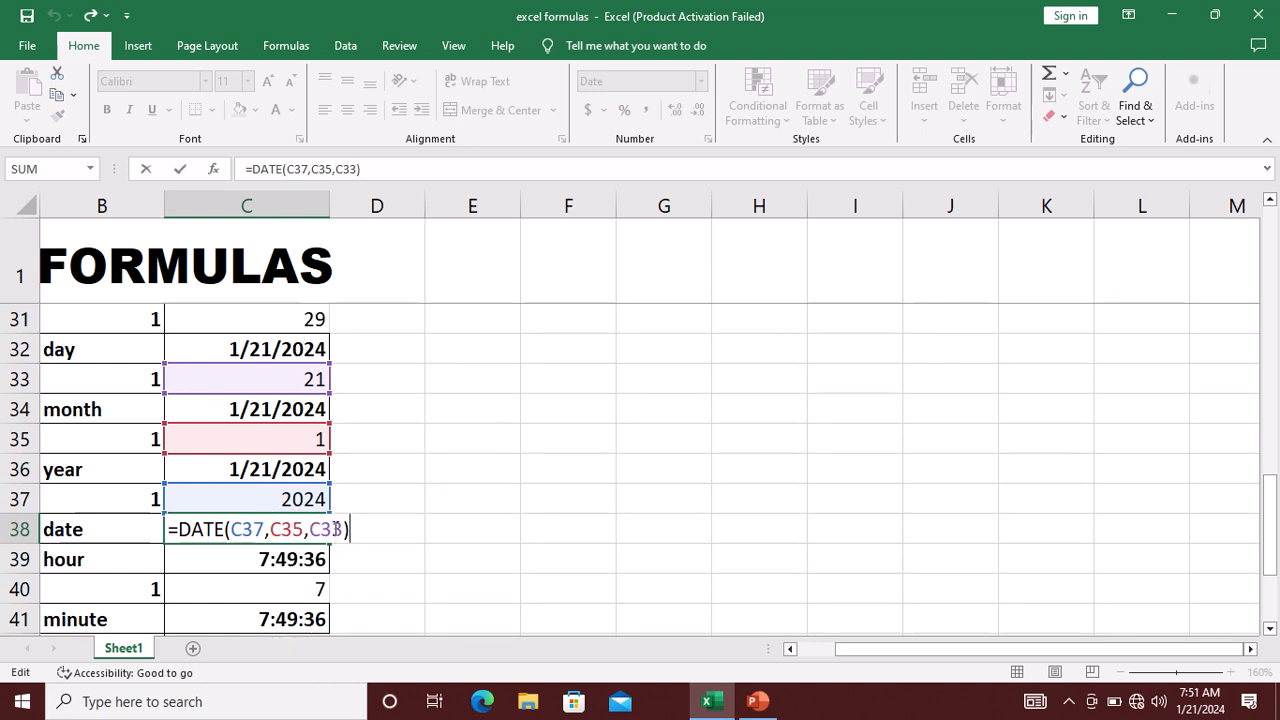
key("Return")
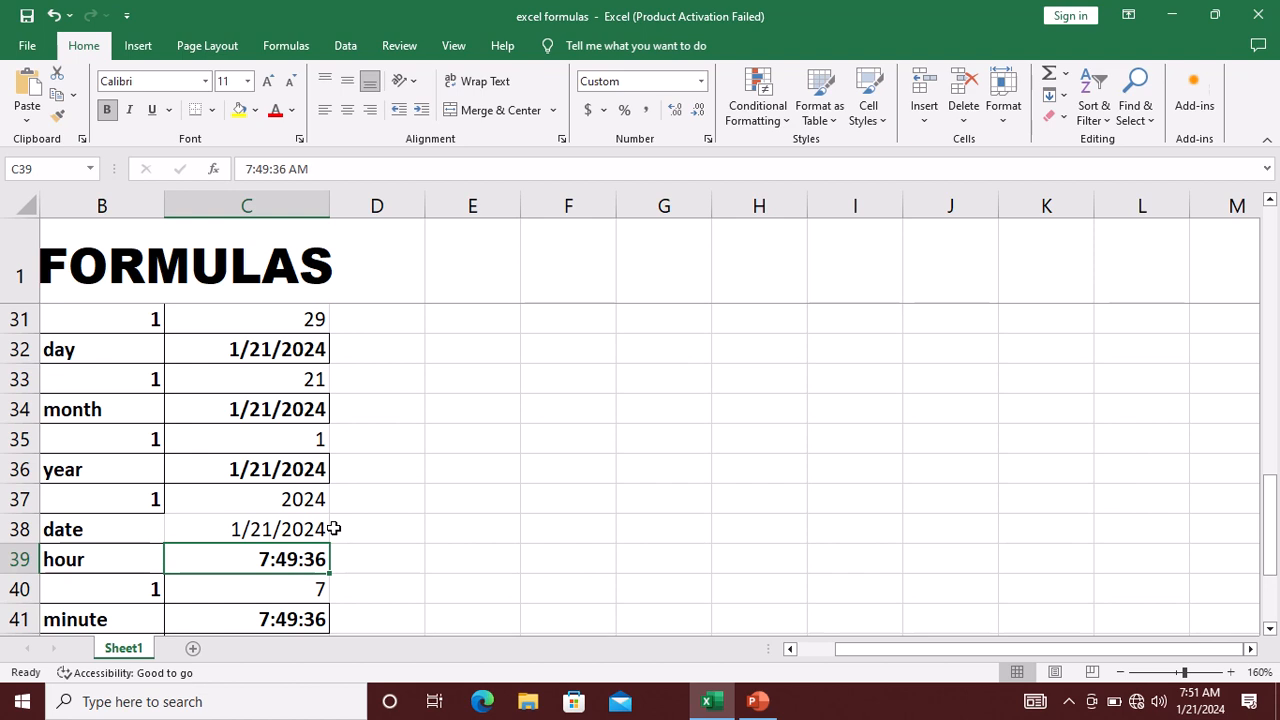
- Inspect the HOUR formula in cell C40 and its reference to the time in C39
key("Down")
key("Down")
key("Down")
key("Up")
key("Up")
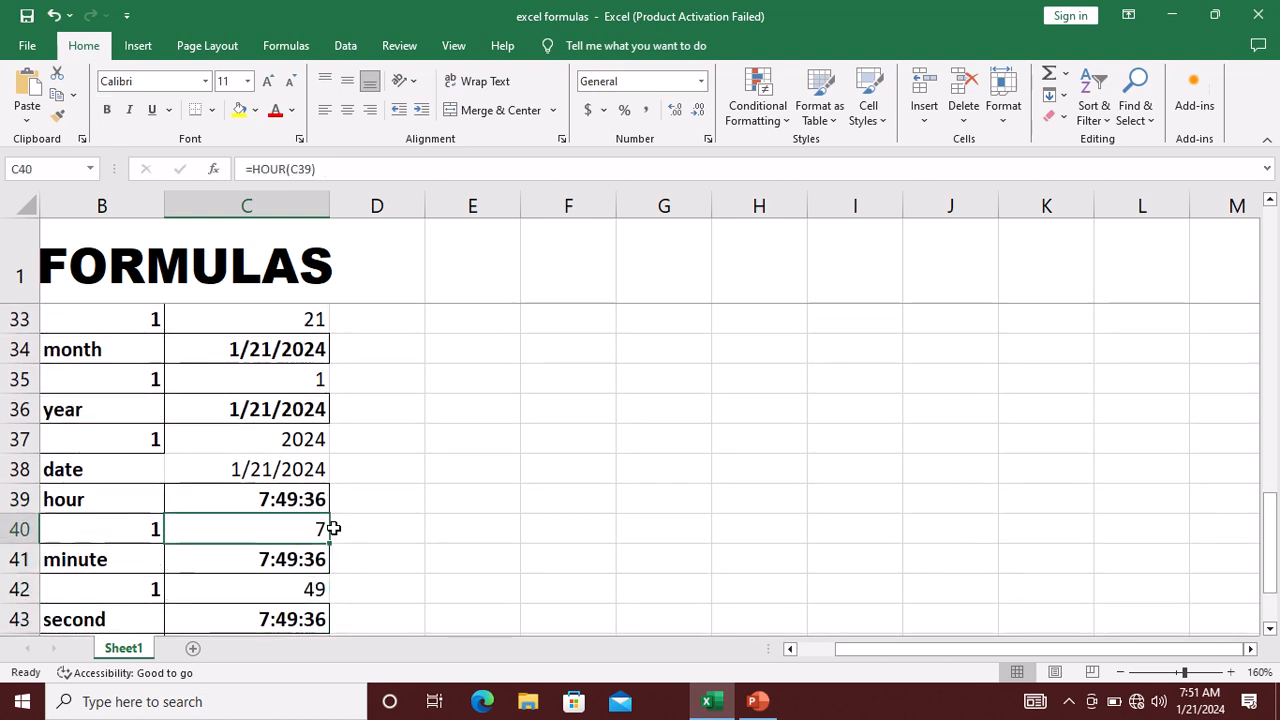
key("Up")
key("Down")
key("F2")
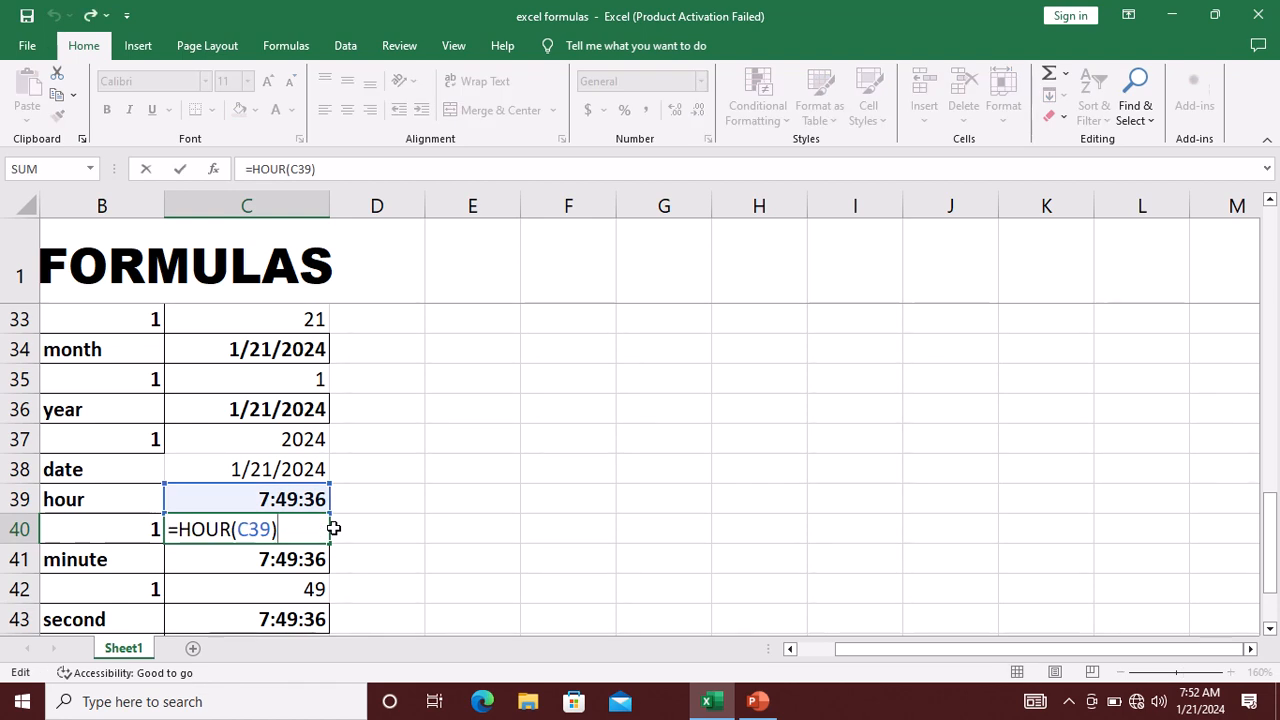
key("Return")
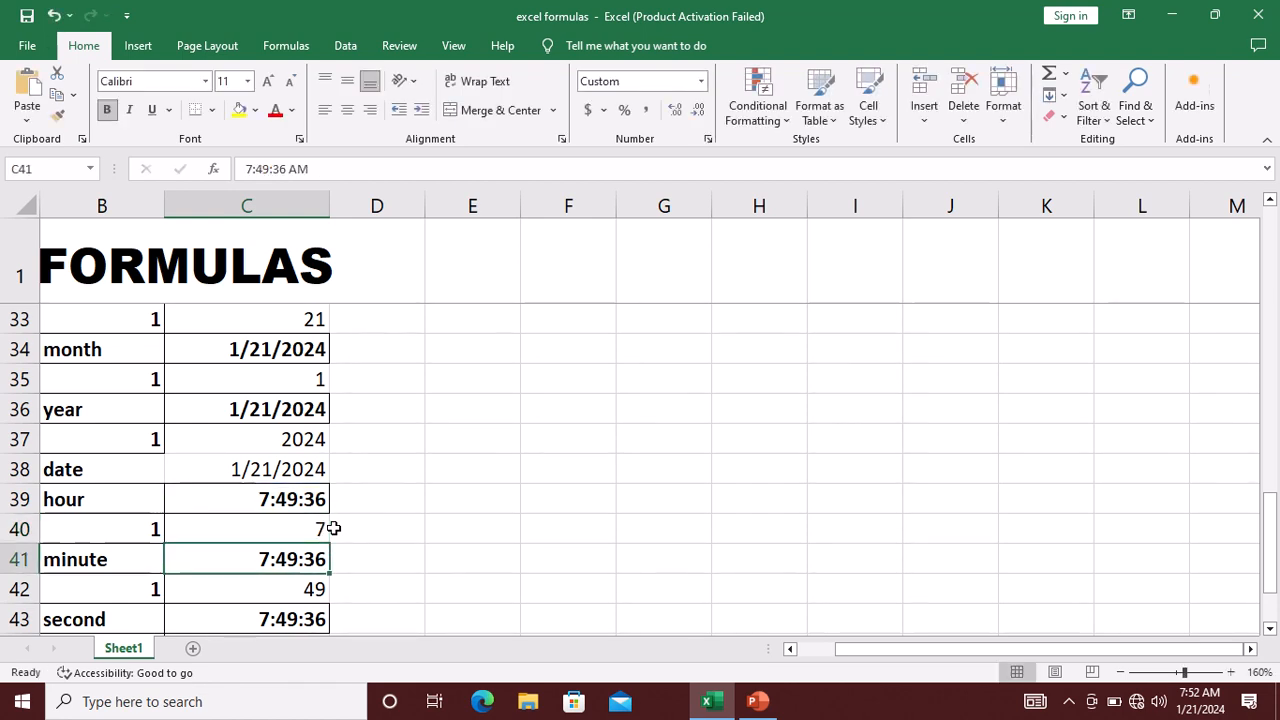
- Inspect the MINUTE formula in cell C42 and its reference to the time in C41
key("Down")
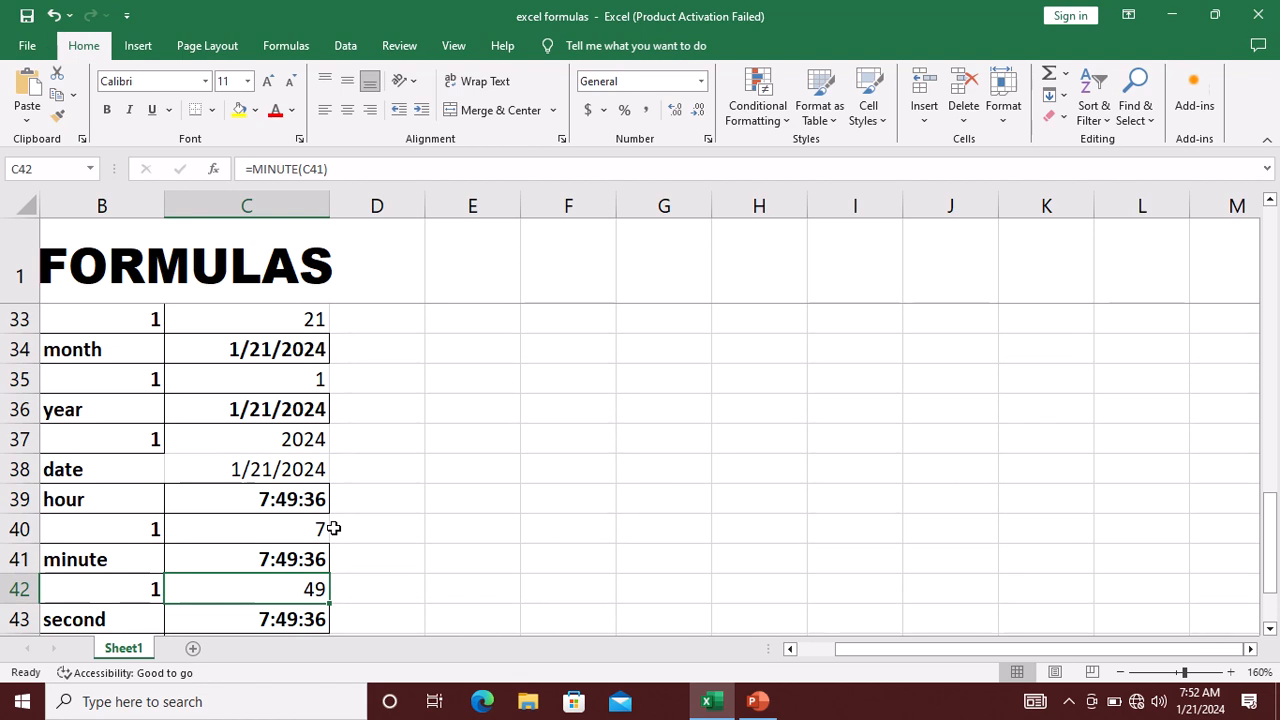
key("F2")
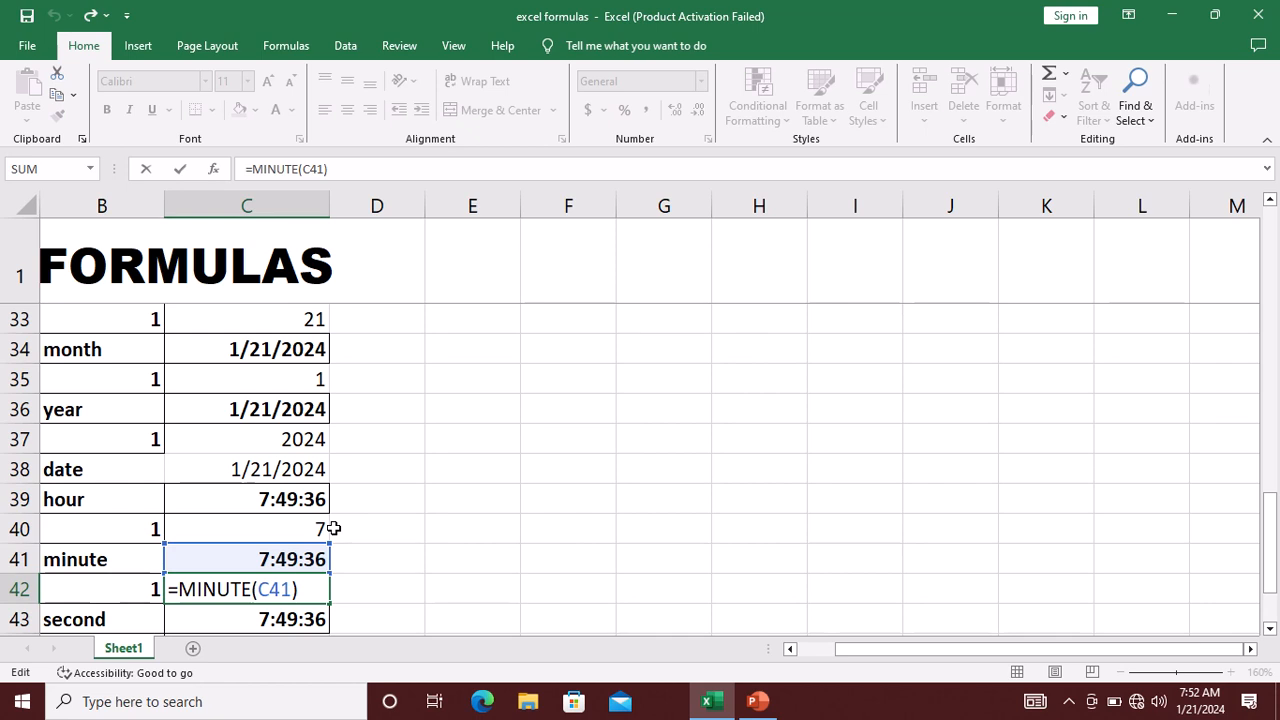
key("Return")
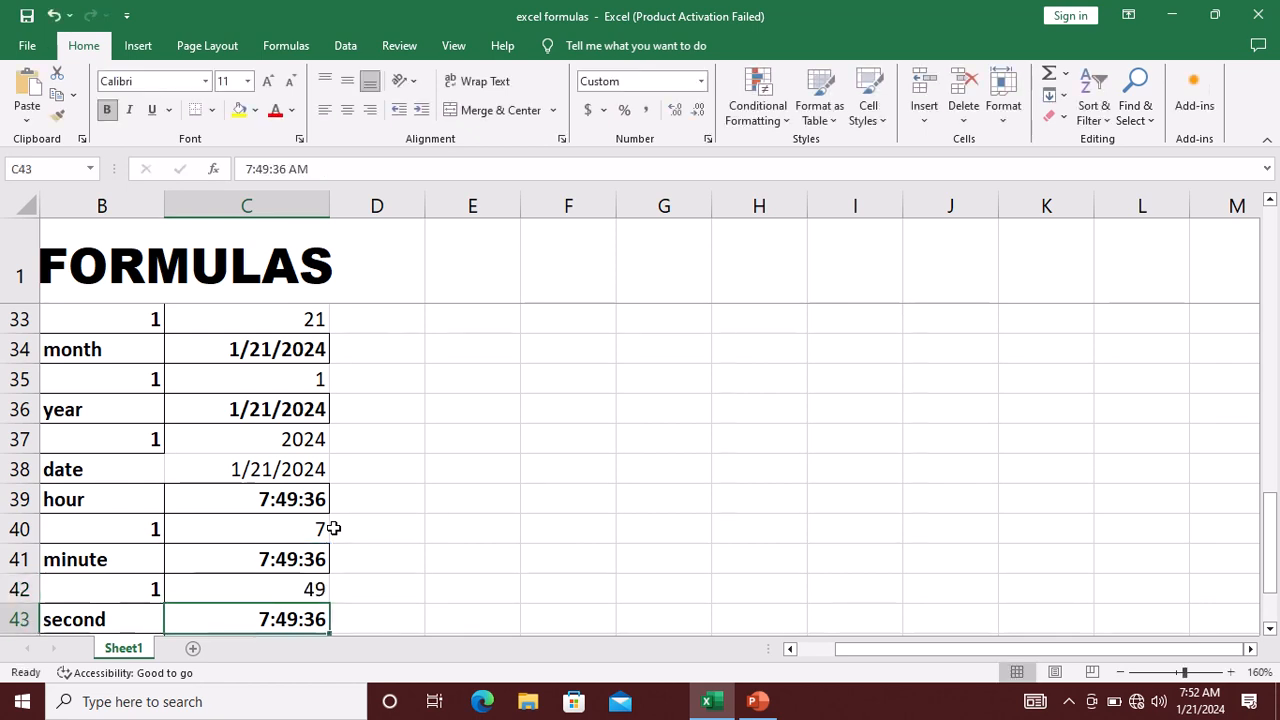
- Inspect the SECOND formula in cell C44 and its reference to the time in C43
key("Return")
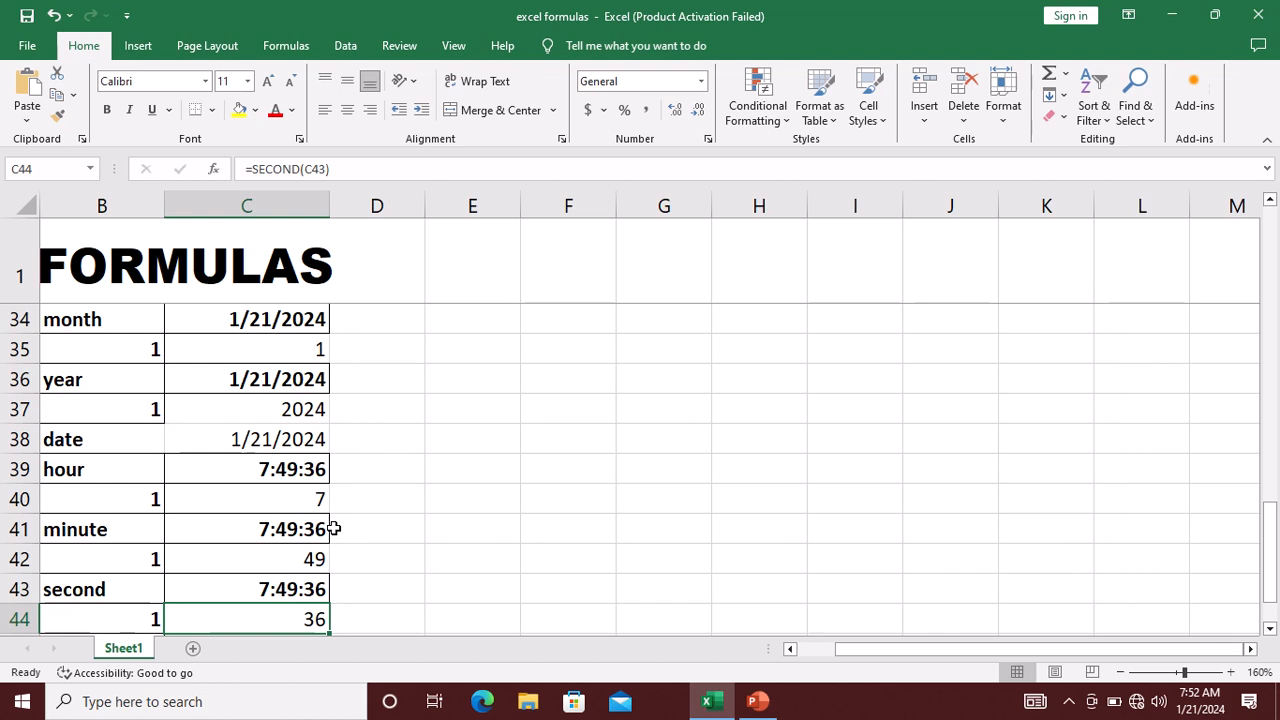
key("F2")
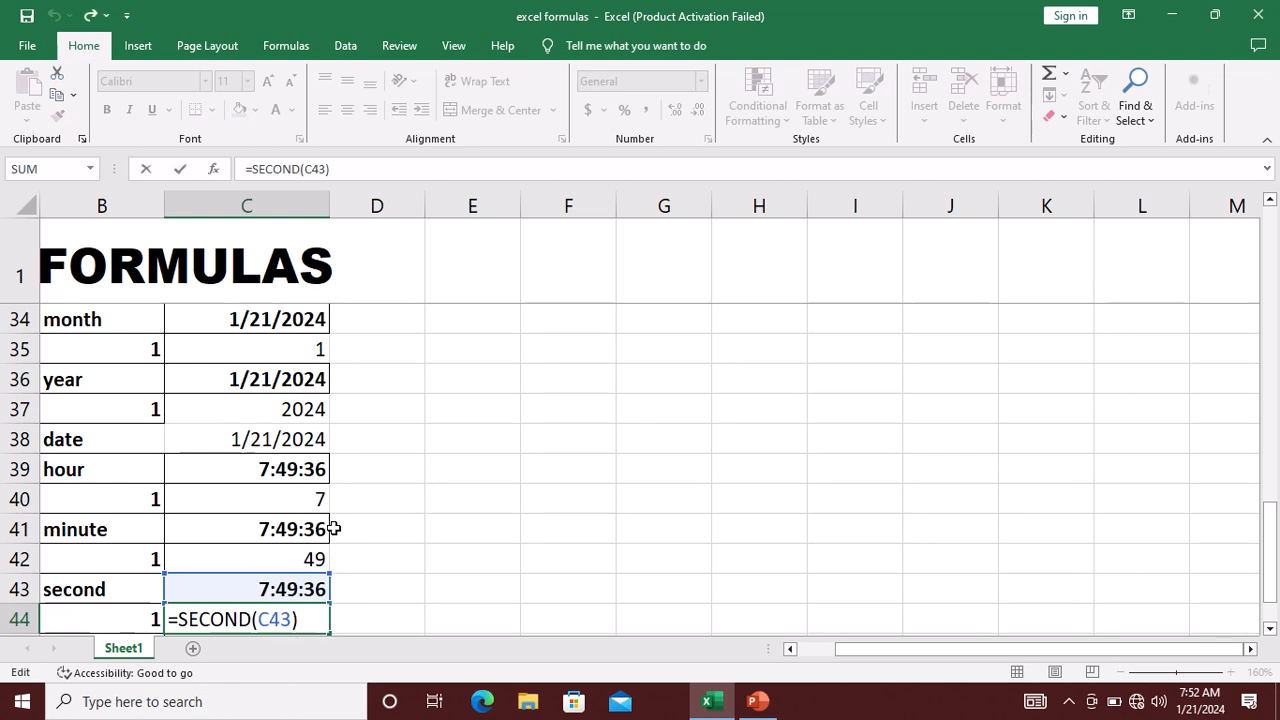
key("Return")
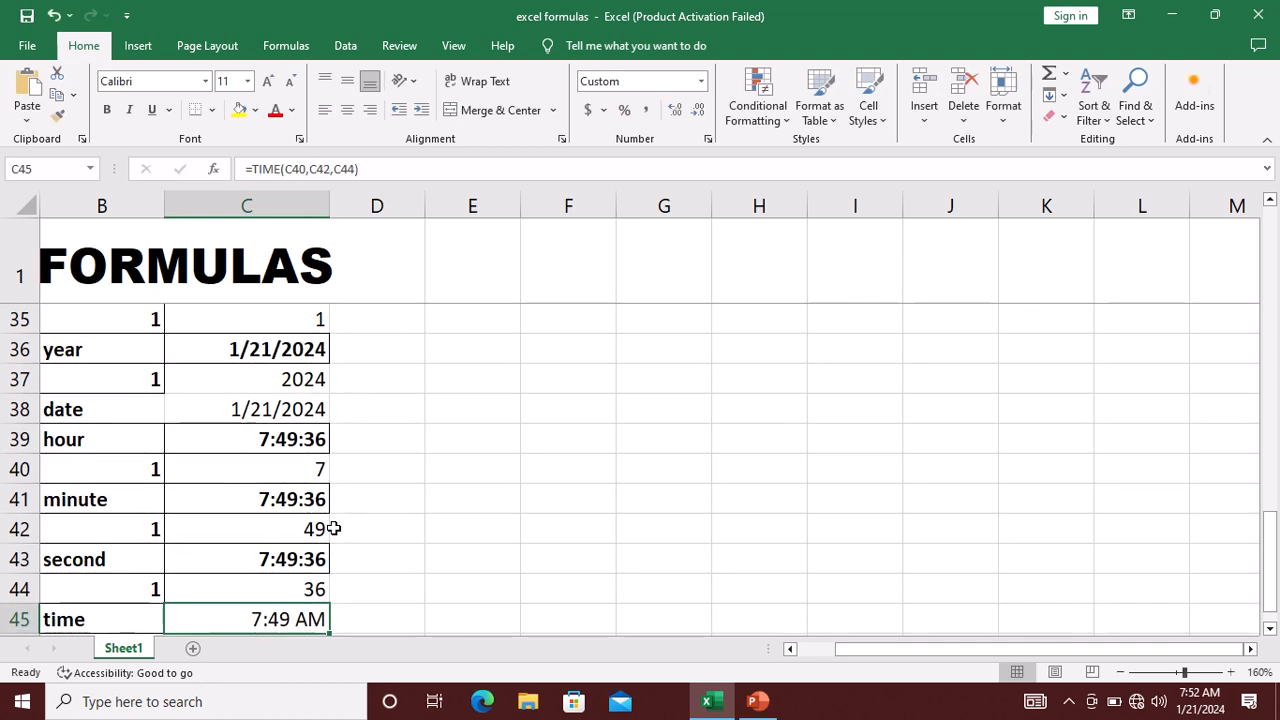
- Inspect the TIME formula in cell C45 and how it combines the hour, minute and second from C40, C42 and C44
key("Return")
key("Up")
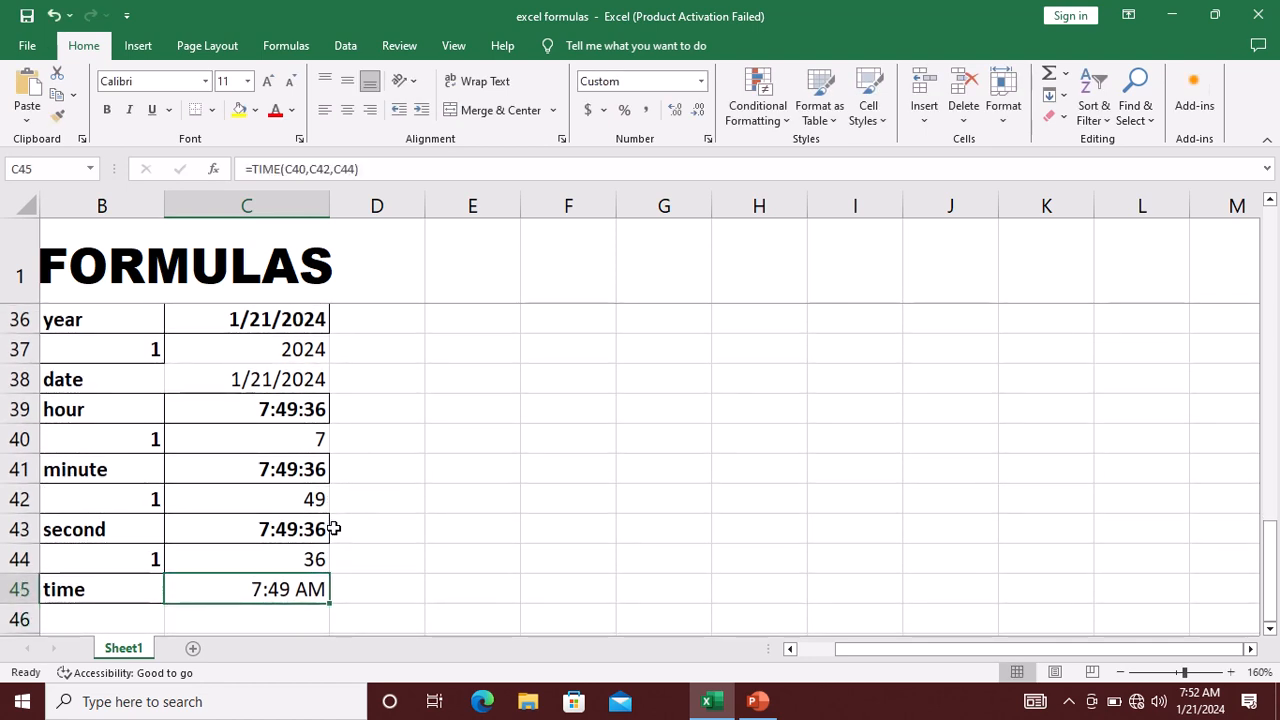
key("F2")
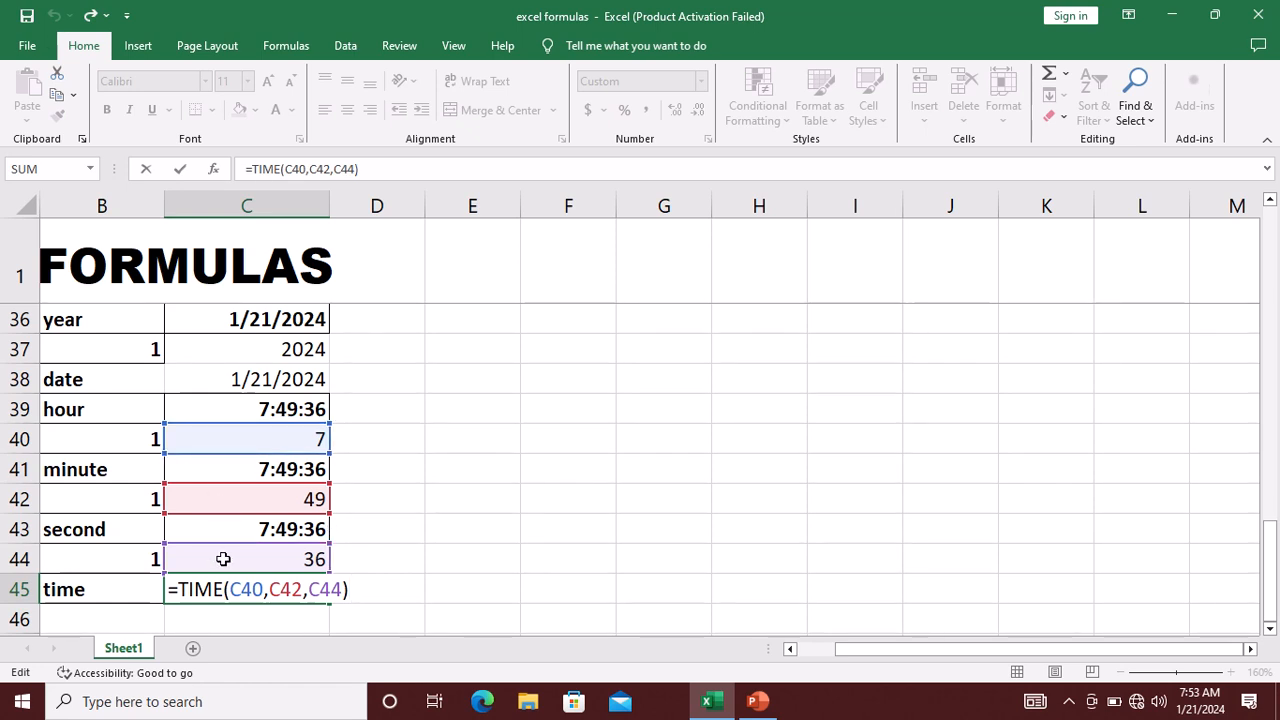
key("Return")
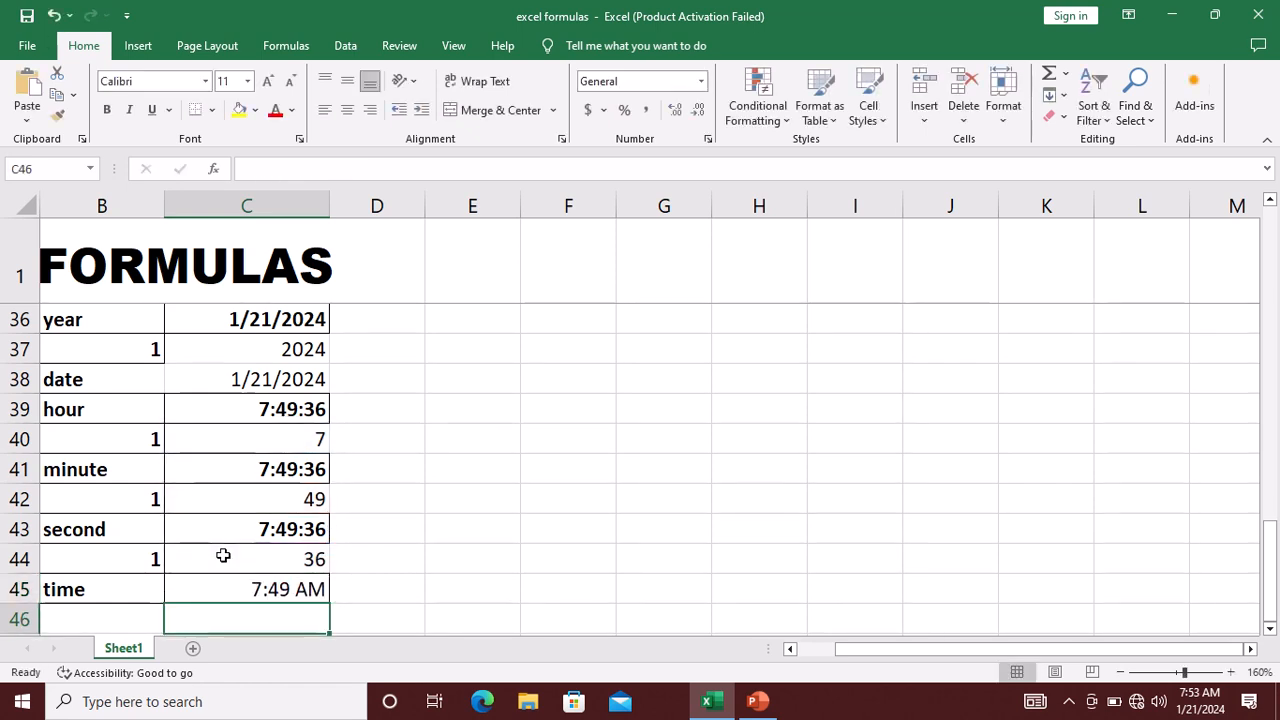